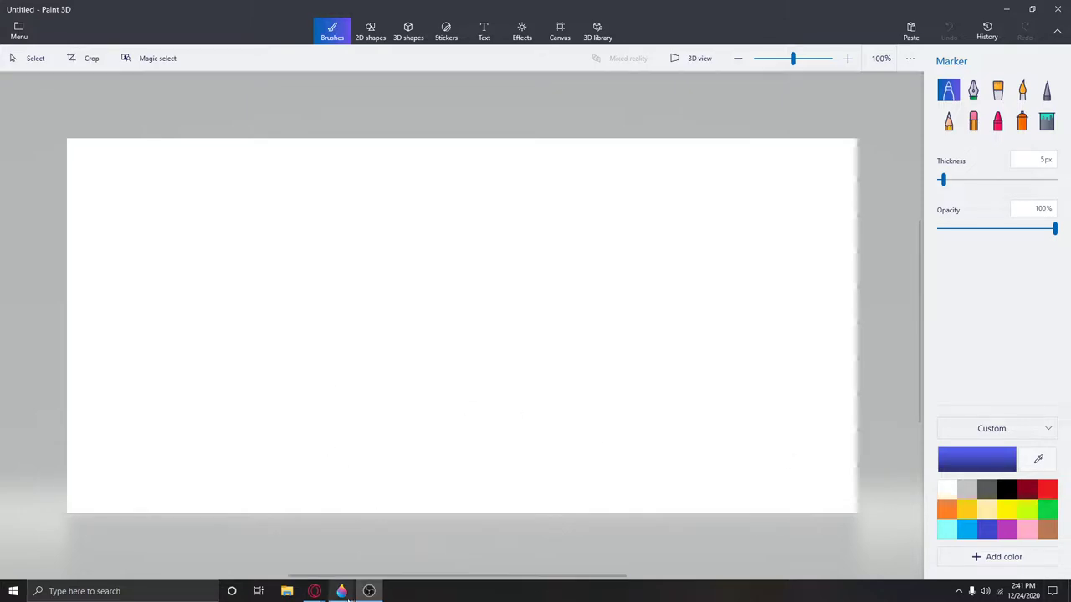
Flip between the mall photo, red creature and blank canvas windows, ending on the blank canvas menu
{"action": "left_click", "coordinate": [335, 569]}
{"action": "mouse_move", "coordinate": [341, 592]}
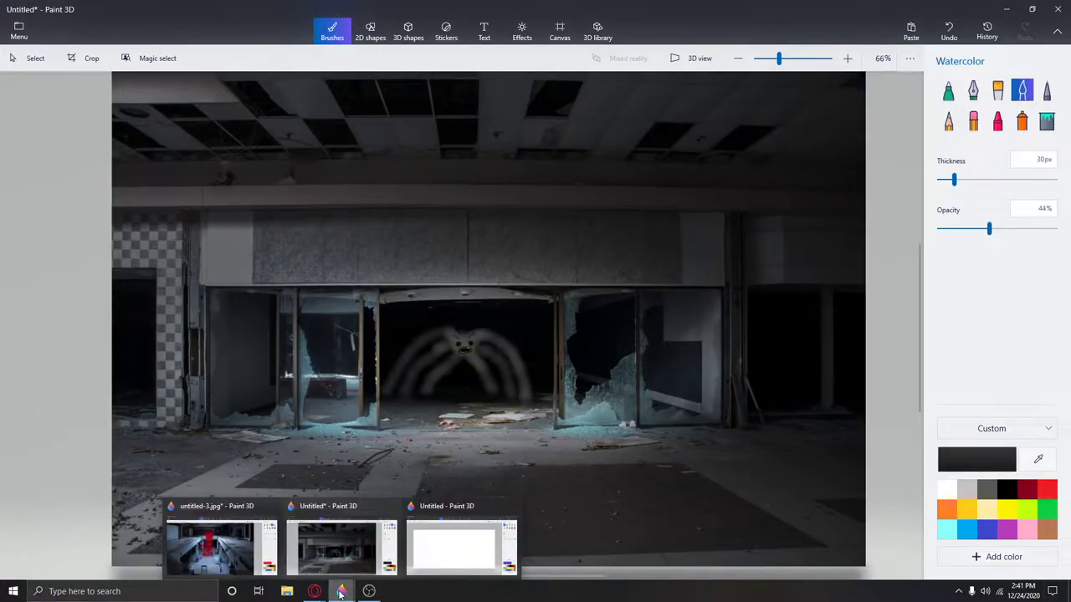
{"action": "left_click", "coordinate": [276, 539]}
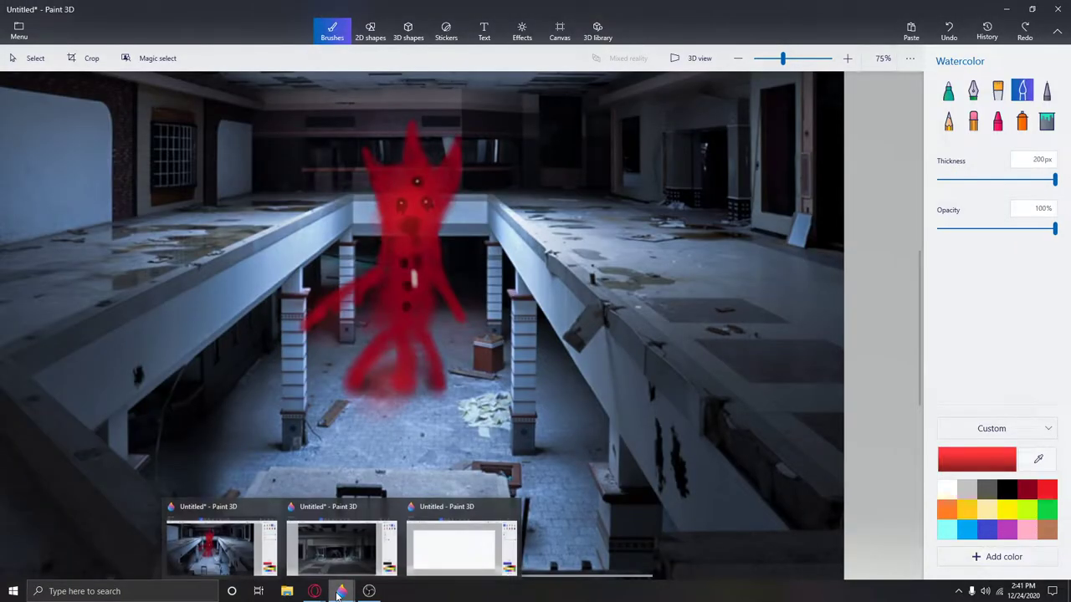
{"action": "left_click", "coordinate": [433, 539]}
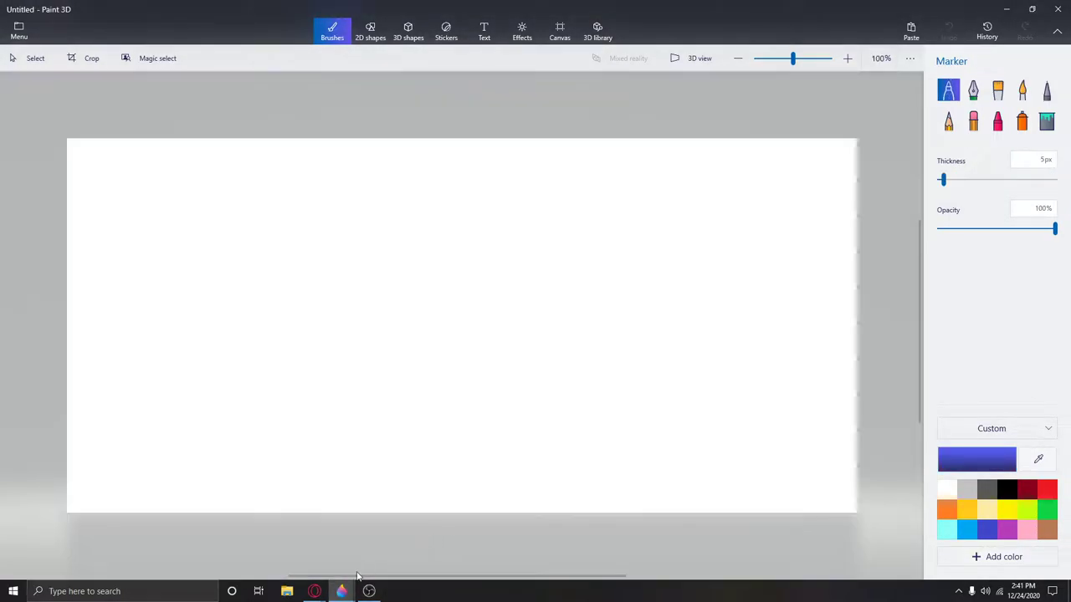
{"action": "left_click", "coordinate": [334, 568]}
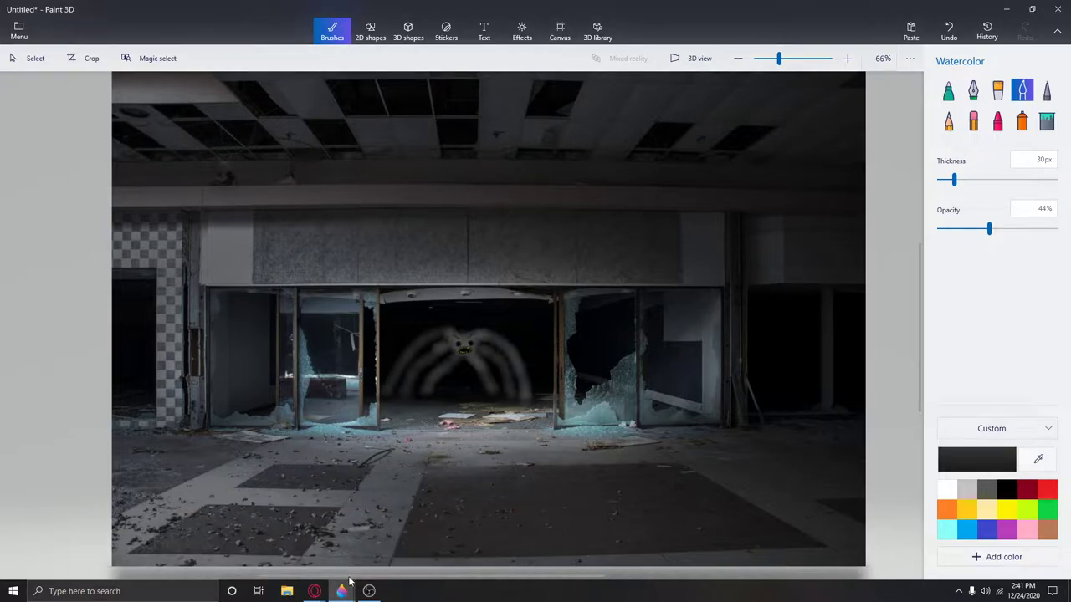
{"action": "left_click", "coordinate": [238, 552]}
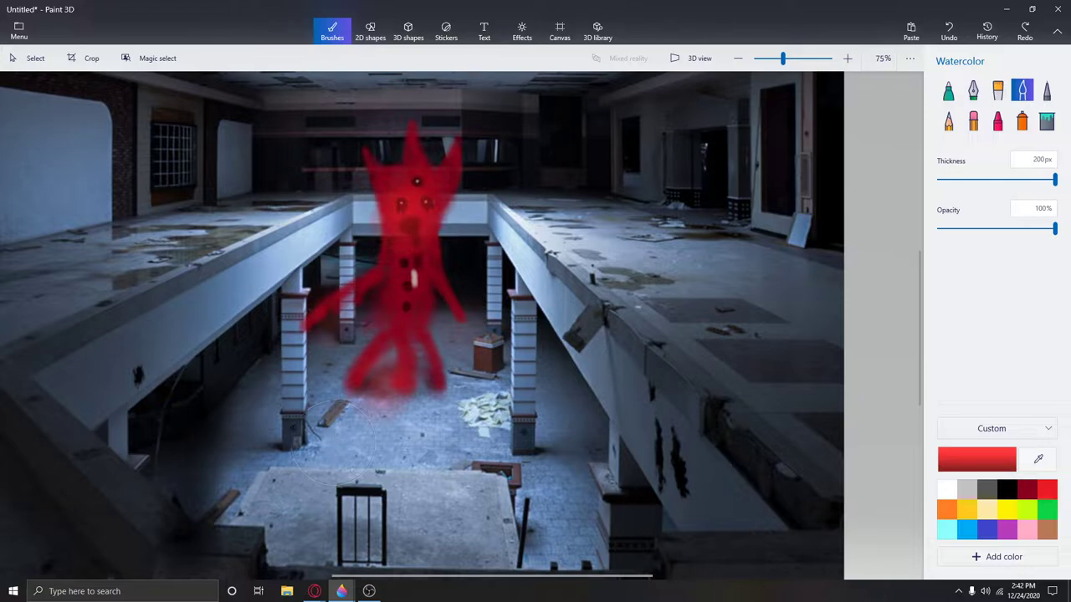
{"action": "mouse_move", "coordinate": [342, 591]}
{"action": "left_click", "coordinate": [413, 563]}
{"action": "left_click", "coordinate": [28, 39]}
Open the misty forest road photo from the file browser and call up Paint 3D's taskbar launch menu
{"action": "left_click", "coordinate": [231, 74]}
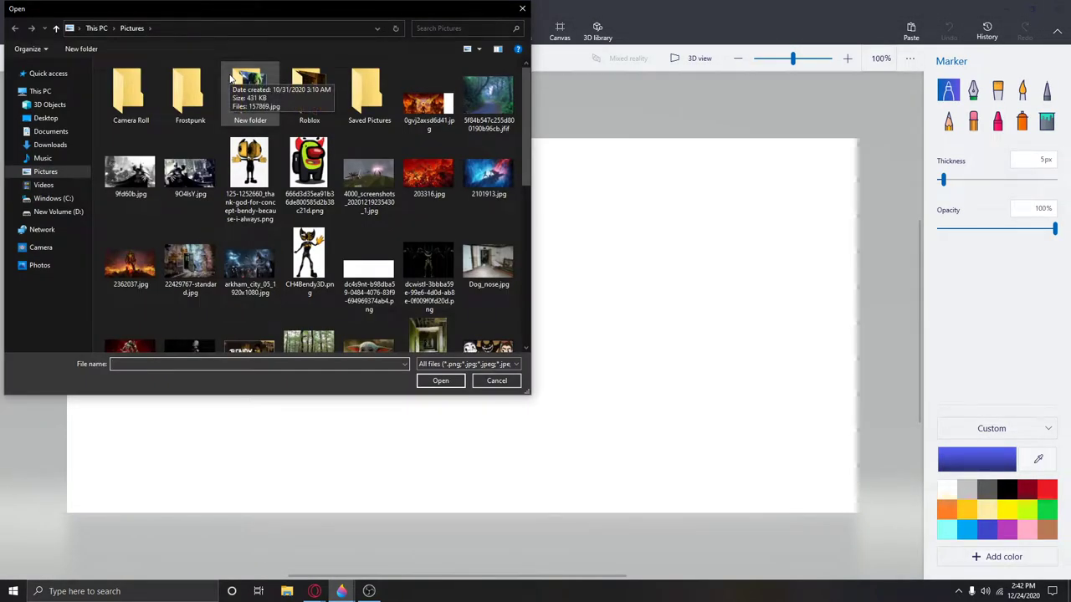
{"action": "scroll", "coordinate": [352, 177], "scroll_direction": "down", "scroll_amount": 3}
{"action": "scroll", "coordinate": [352, 177], "scroll_direction": "down", "scroll_amount": 2}
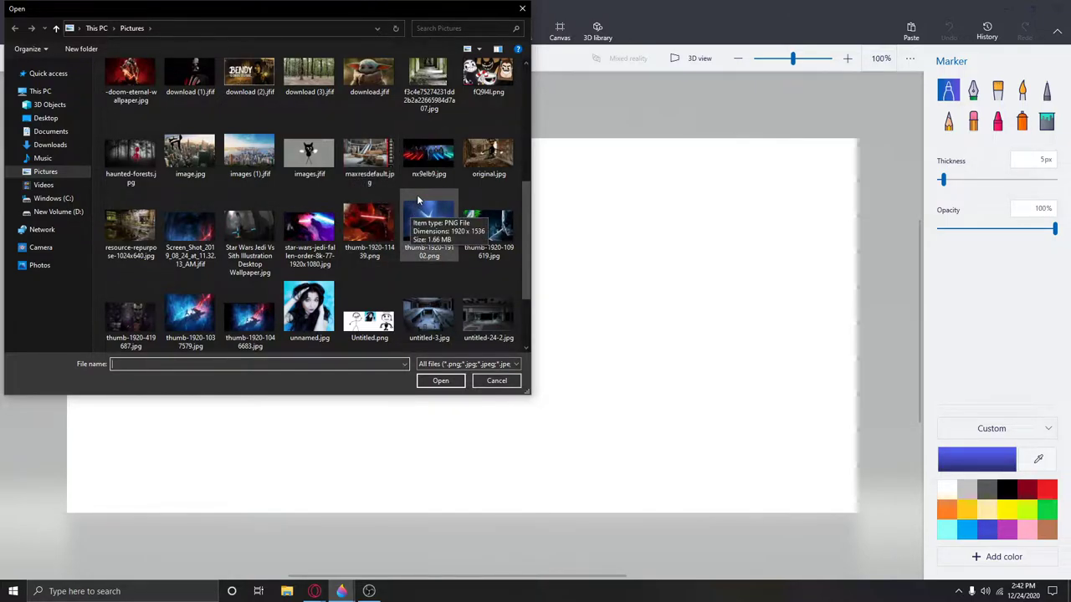
{"action": "scroll", "coordinate": [383, 224], "scroll_direction": "up", "scroll_amount": 8}
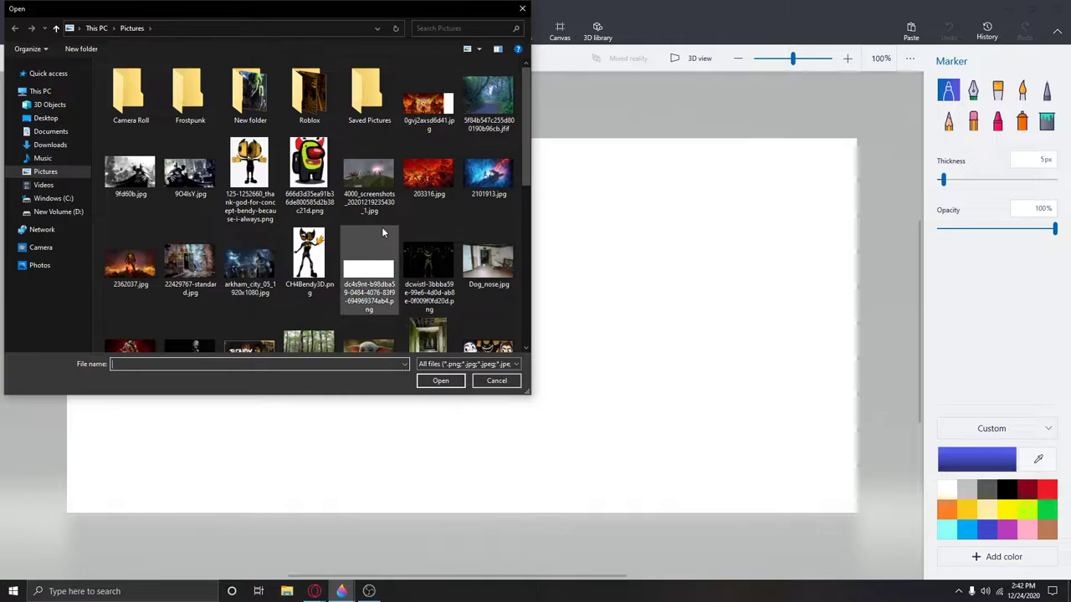
{"action": "double_click", "coordinate": [474, 104]}
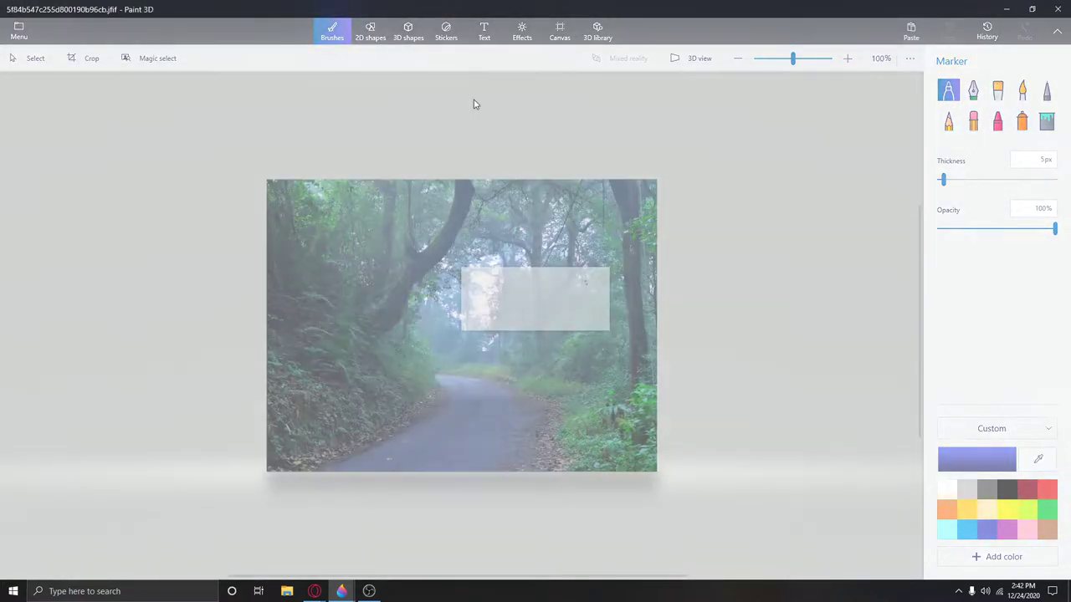
{"action": "scroll", "coordinate": [483, 313], "scroll_direction": "up", "scroll_amount": 1}
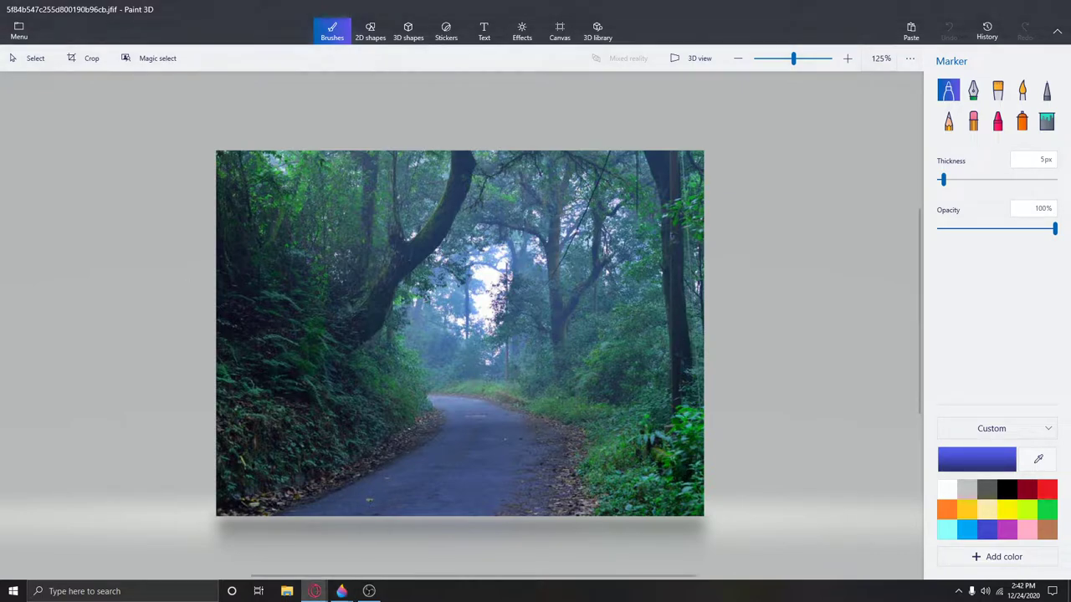
{"action": "mouse_move", "coordinate": [341, 591]}
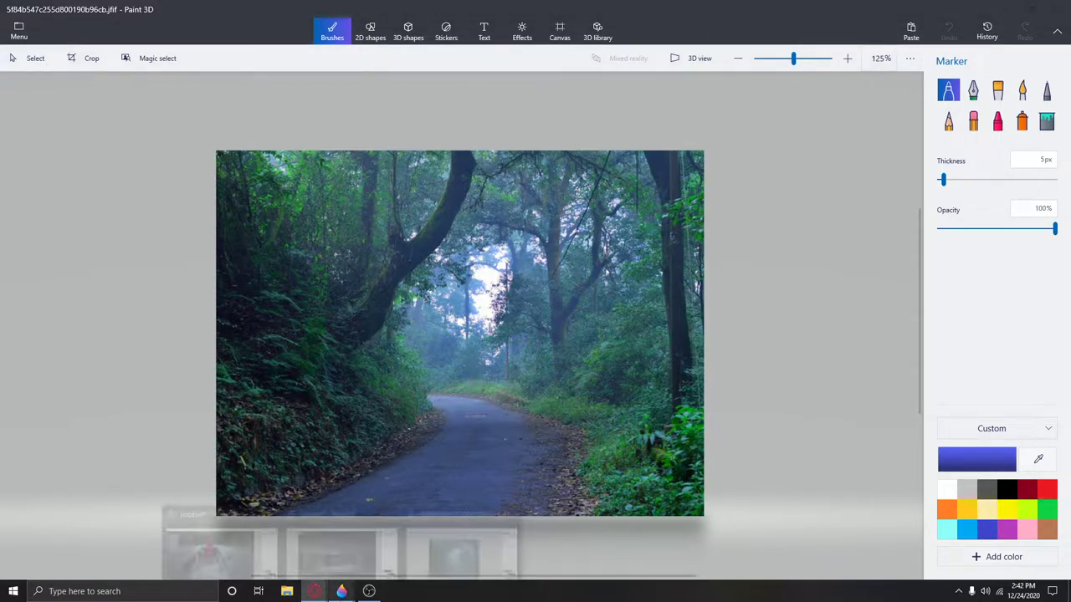
{"action": "right_click", "coordinate": [351, 592]}
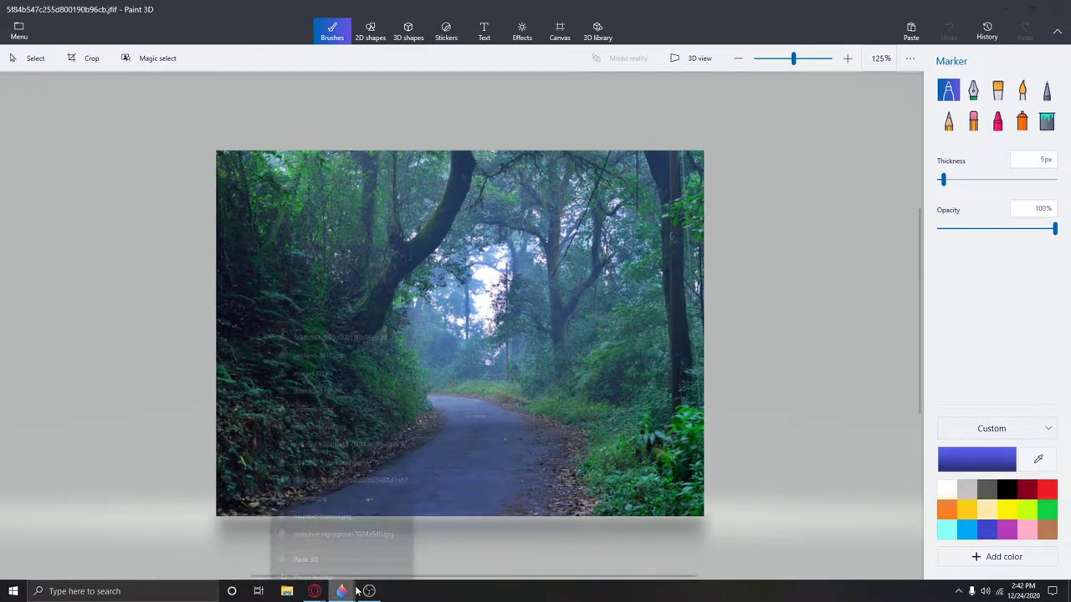
In a new Paint 3D window, set up the Watercolor brush in black after undoing a trial stroke
{"action": "left_click", "coordinate": [305, 532]}
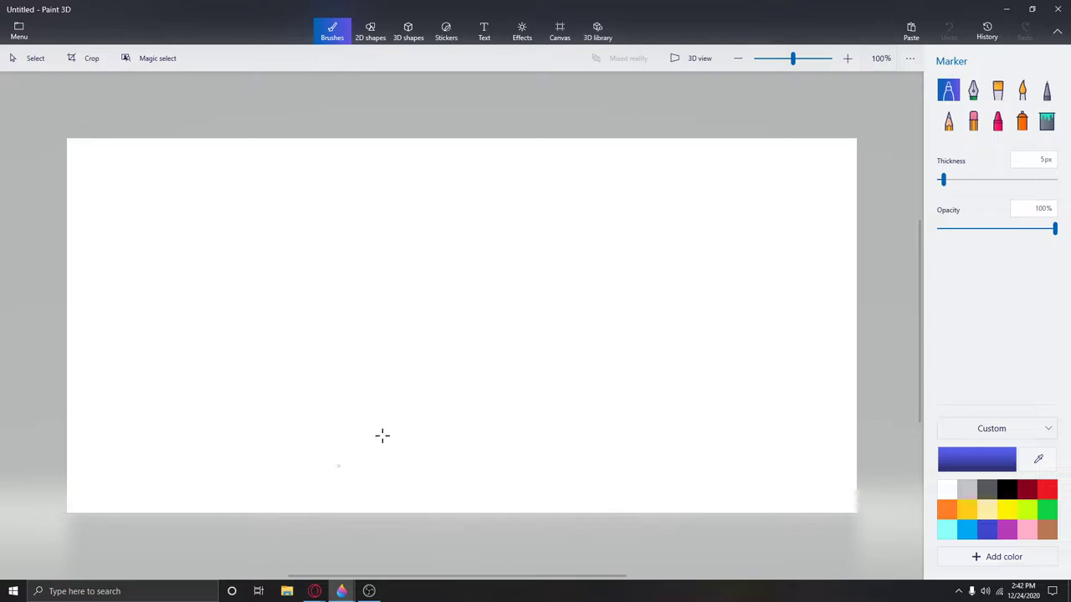
{"action": "left_click", "coordinate": [1022, 90]}
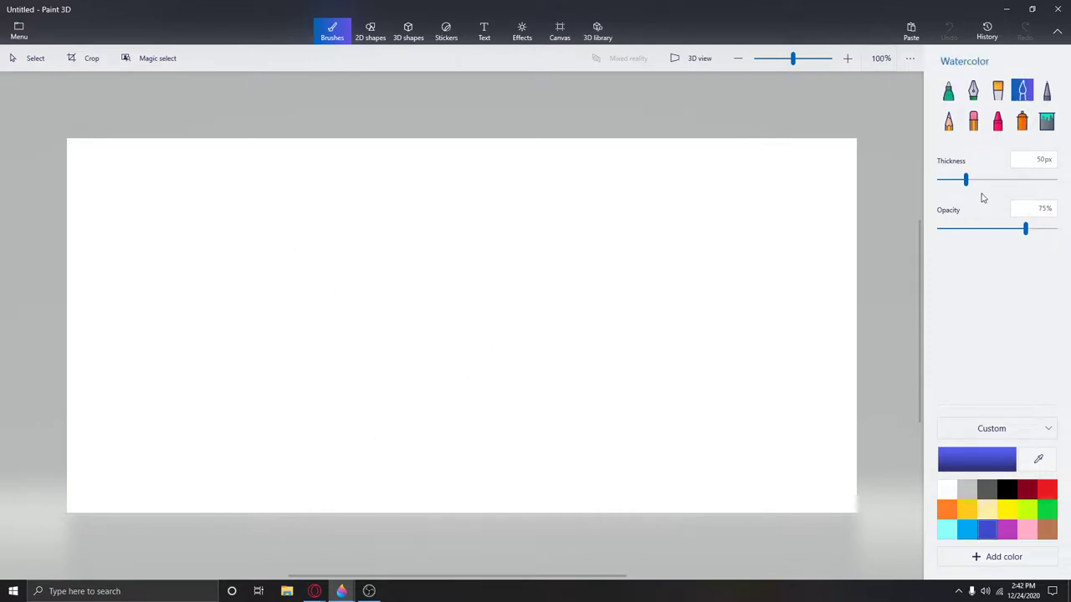
{"action": "left_click_drag", "start_coordinate": [286, 506], "coordinate": [289, 490]}
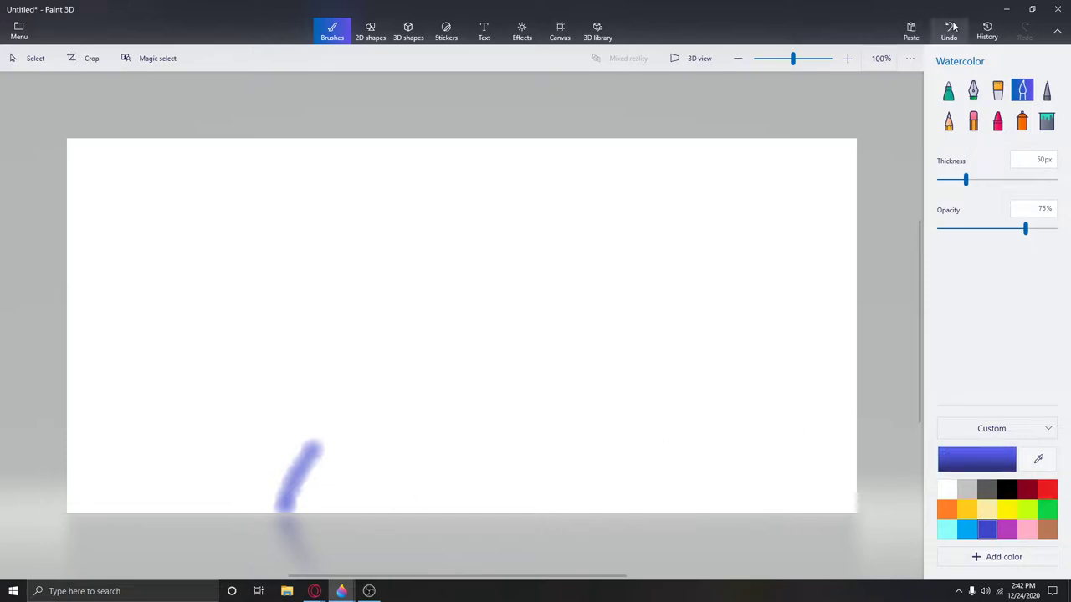
{"action": "left_click", "coordinate": [949, 31]}
{"action": "left_click", "coordinate": [1006, 489]}
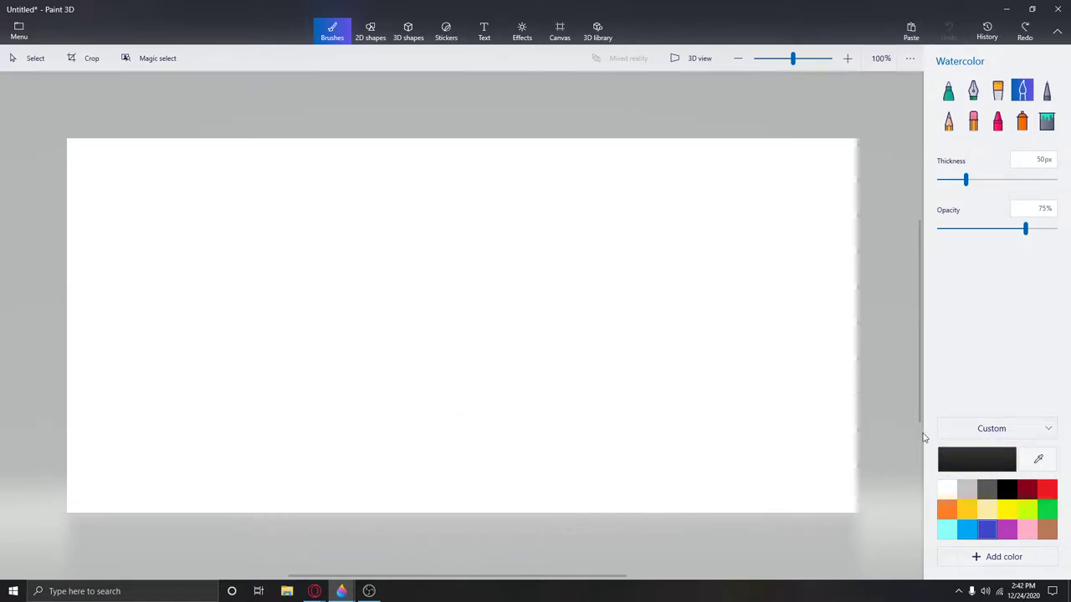
Paint four trial black curved leg strokes, then undo them to clear the canvas
{"action": "left_click_drag", "start_coordinate": [276, 504], "coordinate": [340, 444]}
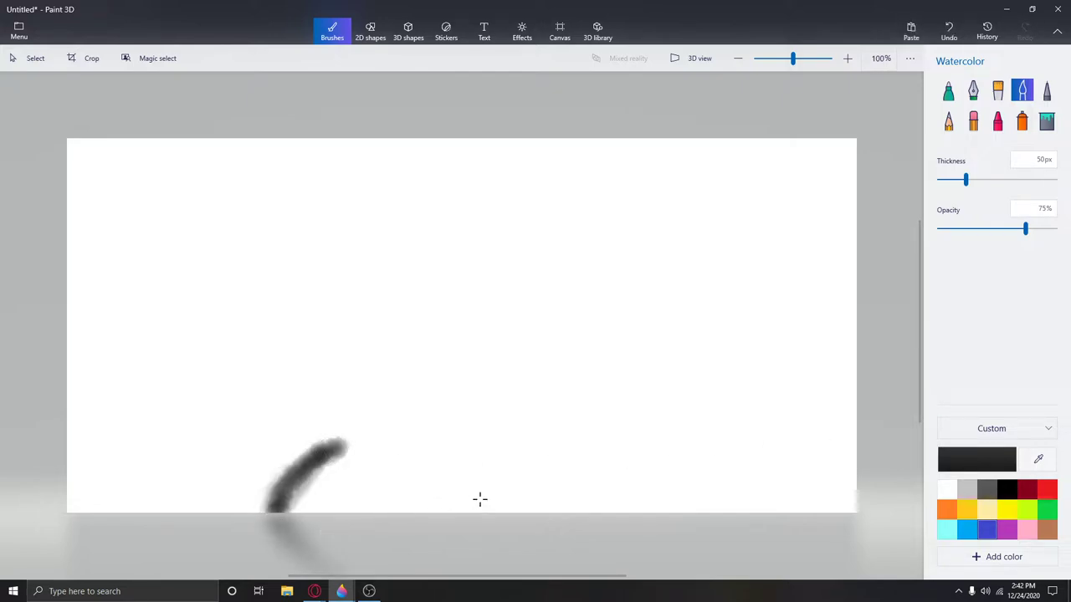
{"action": "mouse_move", "coordinate": [557, 502]}
{"action": "left_mouse_down"}
{"action": "mouse_move", "coordinate": [481, 451]}
{"action": "mouse_move", "coordinate": [561, 506]}
{"action": "left_mouse_up"}
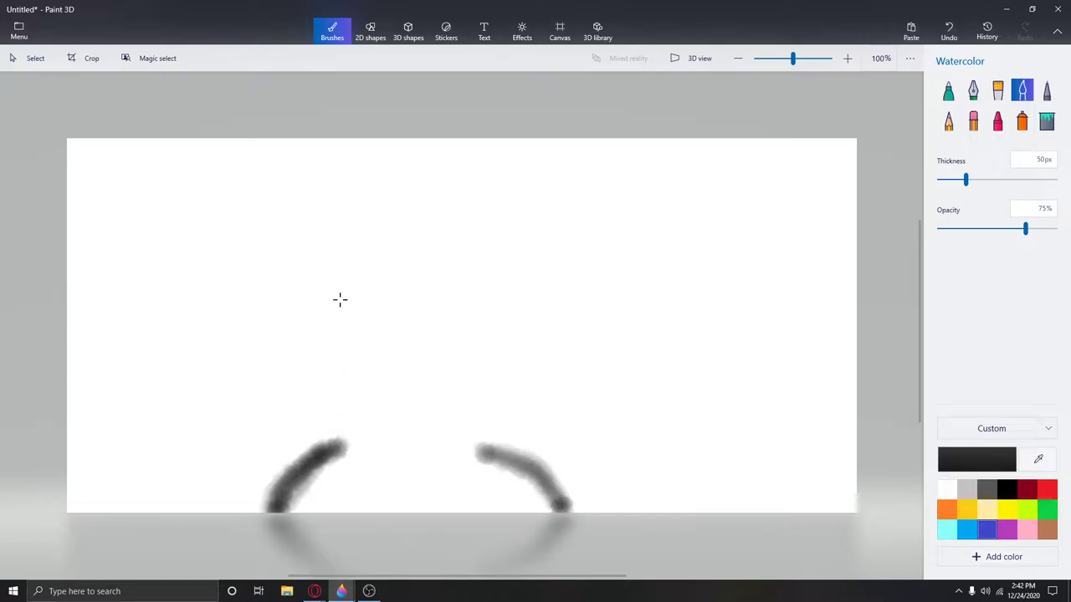
{"action": "mouse_move", "coordinate": [324, 428]}
{"action": "left_mouse_down"}
{"action": "mouse_move", "coordinate": [268, 447]}
{"action": "mouse_move", "coordinate": [237, 501]}
{"action": "left_mouse_up"}
{"action": "left_click_drag", "start_coordinate": [491, 422], "coordinate": [615, 500]}
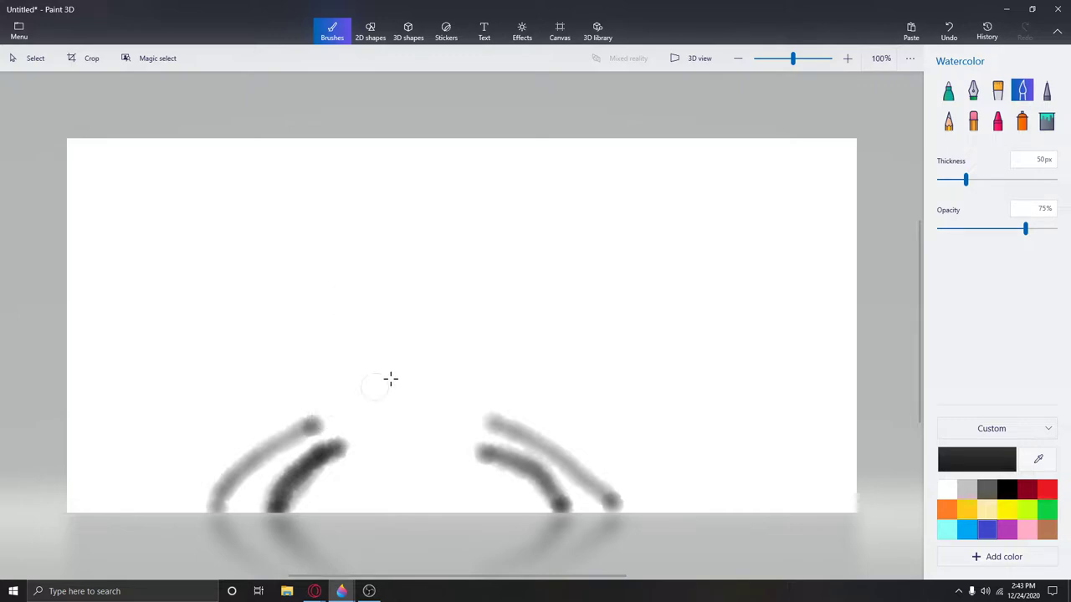
{"action": "left_click", "coordinate": [948, 32]}
{"action": "left_click", "coordinate": [949, 32]}
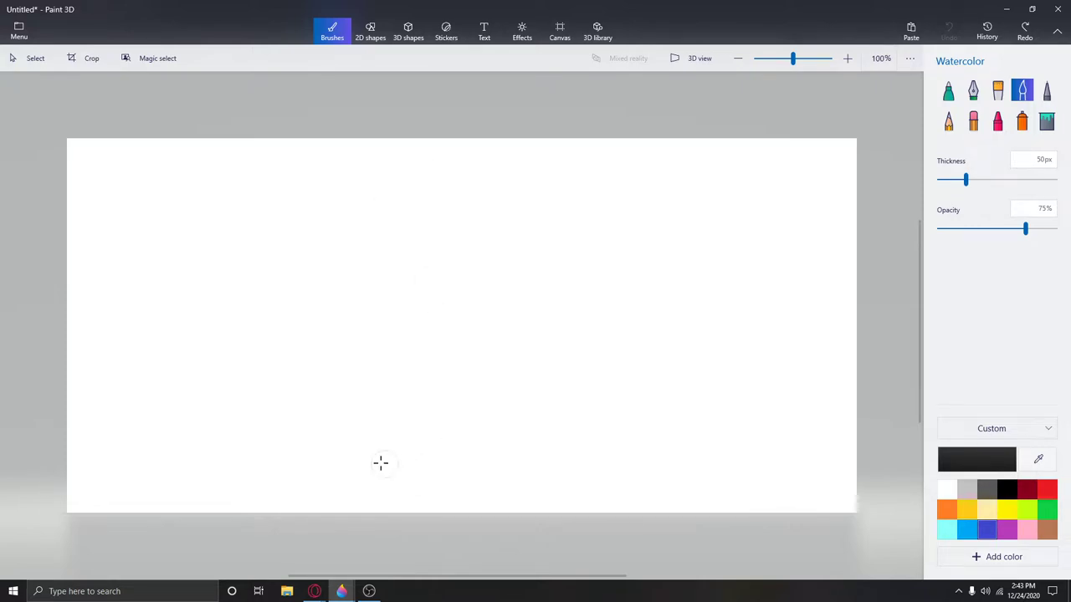
Paint five grey watercolour legs along the bottom of the canvas
{"action": "left_click_drag", "start_coordinate": [363, 419], "coordinate": [316, 502]}
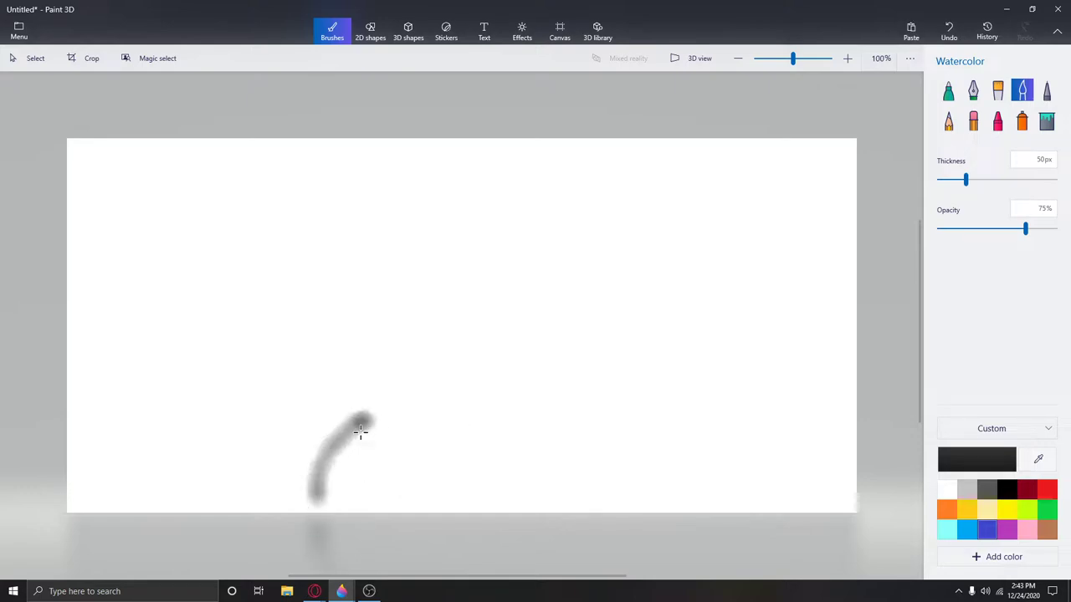
{"action": "left_click_drag", "start_coordinate": [360, 432], "coordinate": [317, 505]}
{"action": "left_click_drag", "start_coordinate": [498, 420], "coordinate": [566, 507]}
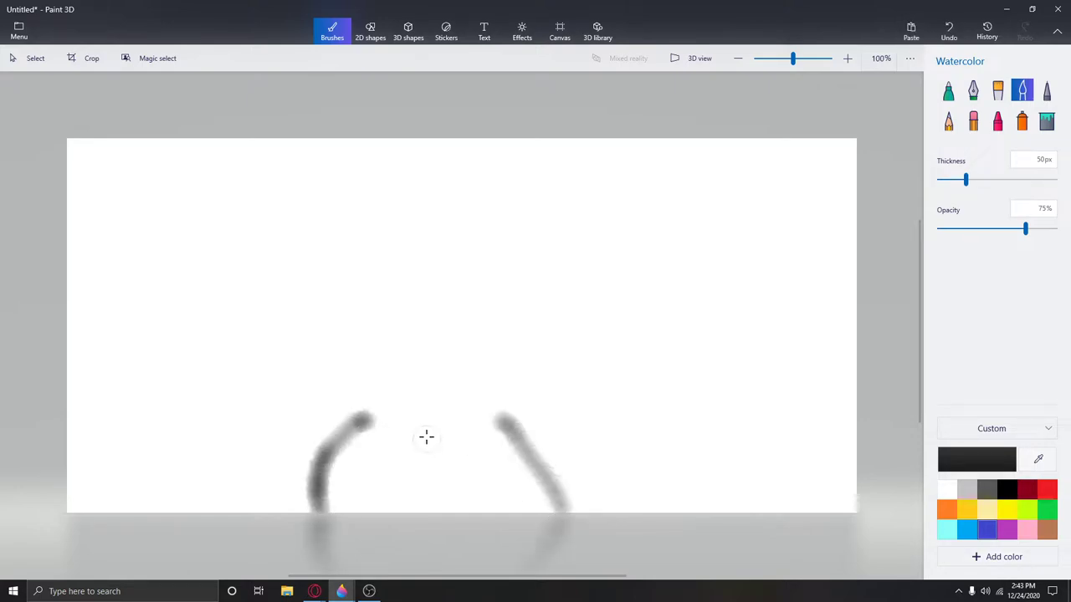
{"action": "left_click_drag", "start_coordinate": [425, 431], "coordinate": [442, 507]}
{"action": "left_click_drag", "start_coordinate": [391, 435], "coordinate": [384, 507]}
{"action": "left_click_drag", "start_coordinate": [460, 431], "coordinate": [498, 507]}
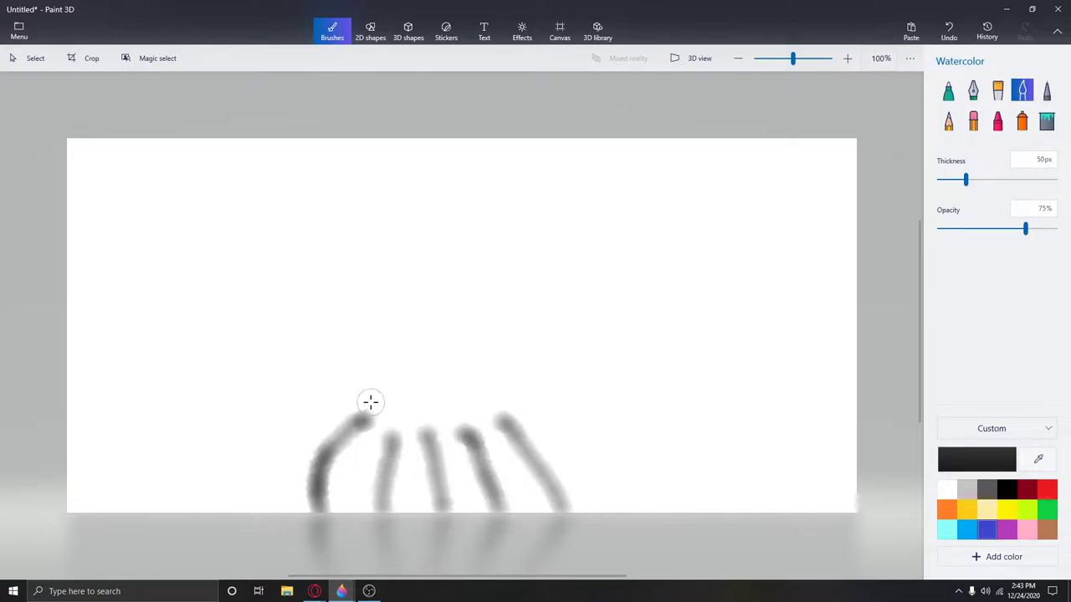
{"action": "mouse_move", "coordinate": [361, 417]}
{"action": "left_mouse_down"}
{"action": "mouse_move", "coordinate": [277, 370]}
{"action": "mouse_move", "coordinate": [265, 257]}
{"action": "mouse_move", "coordinate": [500, 417]}
{"action": "left_mouse_up"}
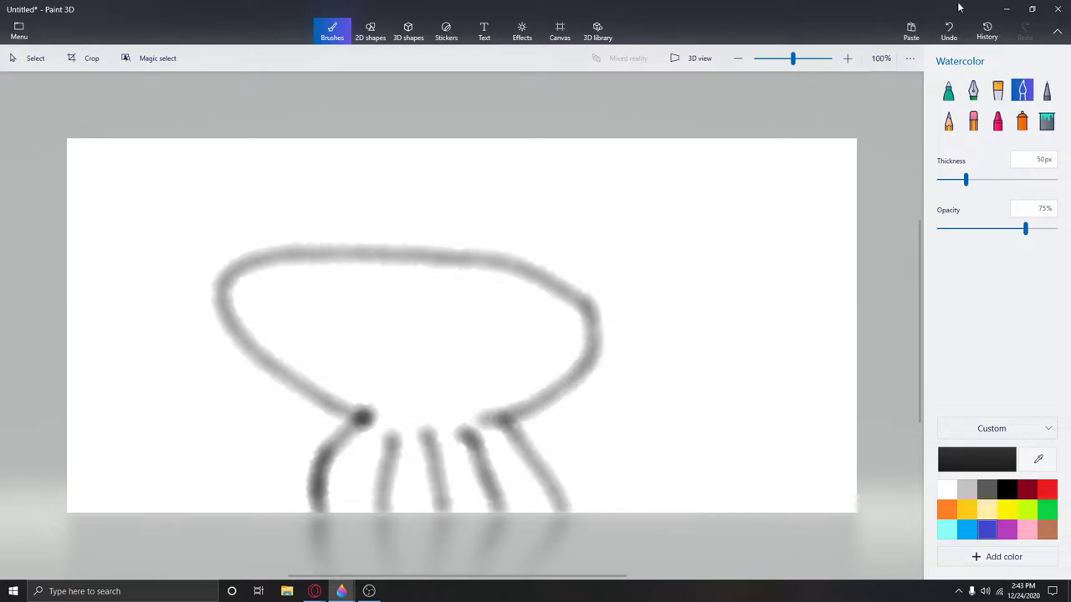
{"action": "left_click", "coordinate": [949, 31]}
{"action": "left_click_drag", "start_coordinate": [365, 415], "coordinate": [361, 413]}
Paint the round head, neck and oval body, lightening part of the head with white
{"action": "left_click_drag", "start_coordinate": [278, 307], "coordinate": [285, 302]}
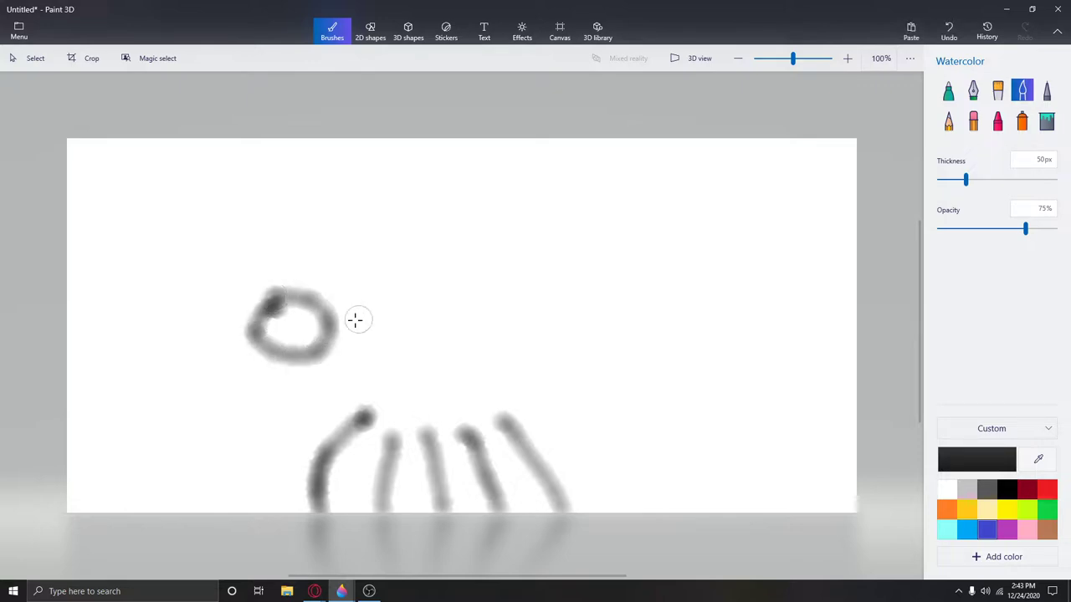
{"action": "mouse_move", "coordinate": [298, 366]}
{"action": "left_mouse_down"}
{"action": "mouse_move", "coordinate": [338, 410]}
{"action": "mouse_move", "coordinate": [475, 350]}
{"action": "mouse_move", "coordinate": [358, 380]}
{"action": "mouse_move", "coordinate": [450, 403]}
{"action": "left_mouse_up"}
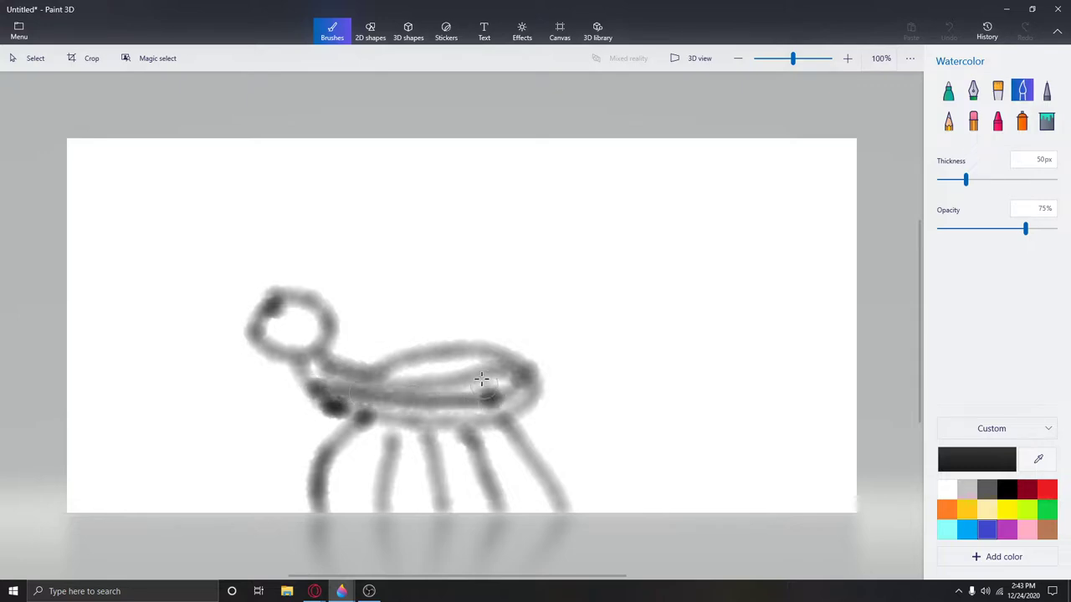
{"action": "left_click_drag", "start_coordinate": [450, 403], "coordinate": [378, 373]}
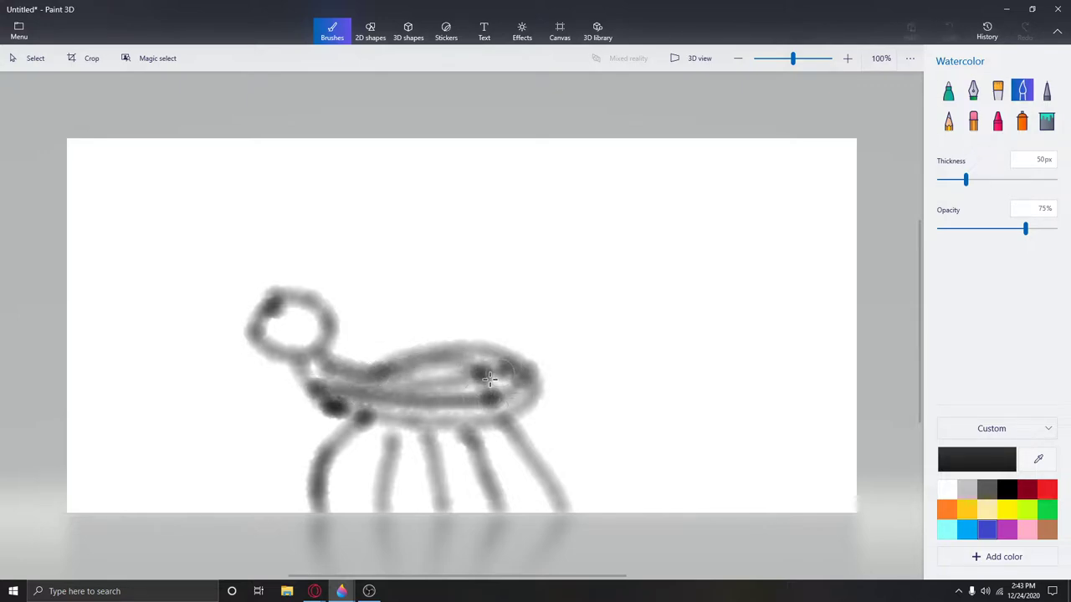
{"action": "left_click_drag", "start_coordinate": [519, 398], "coordinate": [473, 381]}
{"action": "mouse_move", "coordinate": [297, 322]}
{"action": "left_mouse_down"}
{"action": "mouse_move", "coordinate": [287, 338]}
{"action": "mouse_move", "coordinate": [317, 320]}
{"action": "left_mouse_up"}
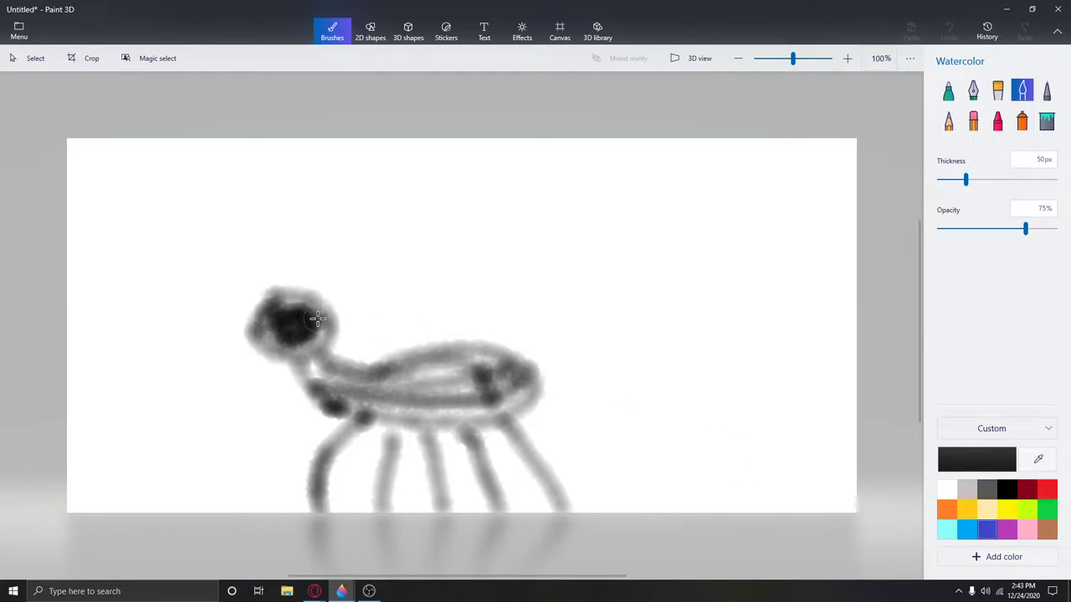
{"action": "left_click", "coordinate": [948, 492]}
{"action": "left_click_drag", "start_coordinate": [271, 313], "coordinate": [309, 320]}
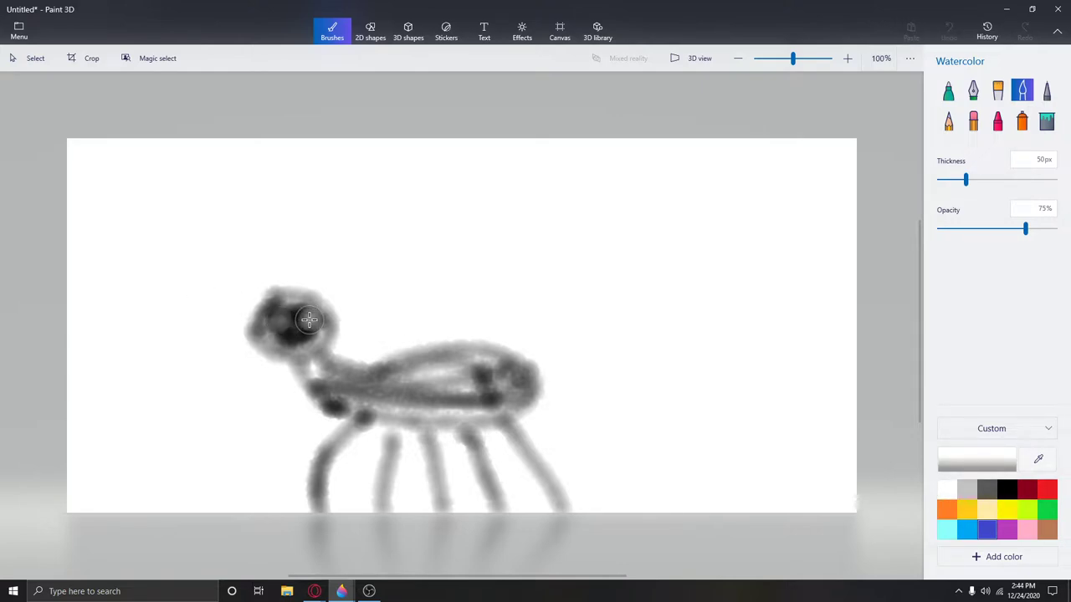
{"action": "left_click_drag", "start_coordinate": [308, 319], "coordinate": [284, 318]}
Hand-letter the black caption 'the blcak' across the top of the canvas
{"action": "left_click", "coordinate": [1002, 485]}
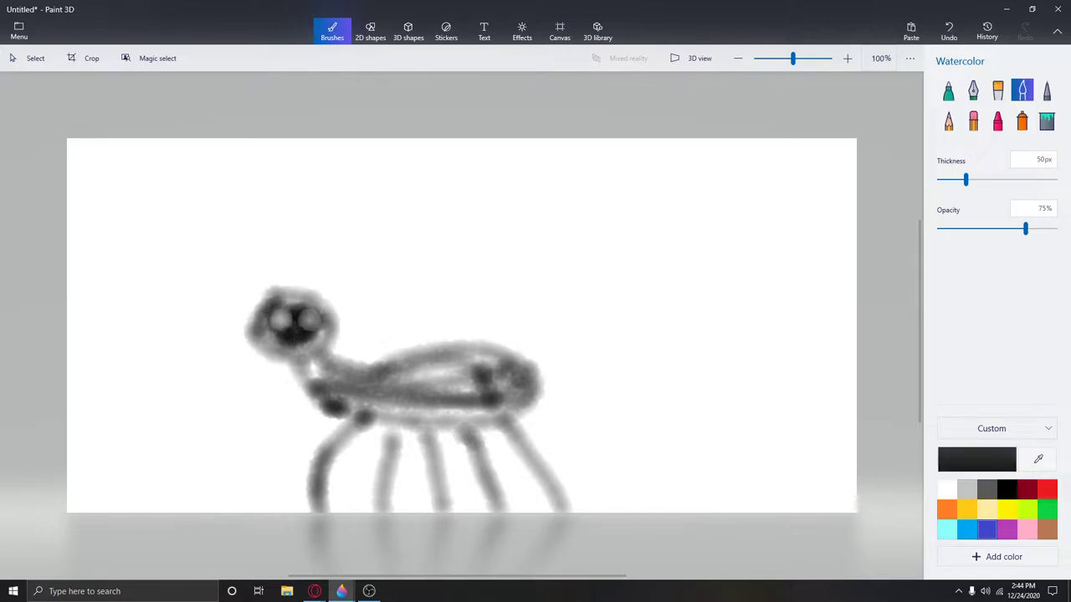
{"action": "mouse_move", "coordinate": [132, 156]}
{"action": "left_mouse_down"}
{"action": "mouse_move", "coordinate": [160, 268]}
{"action": "mouse_move", "coordinate": [117, 255]}
{"action": "left_mouse_up"}
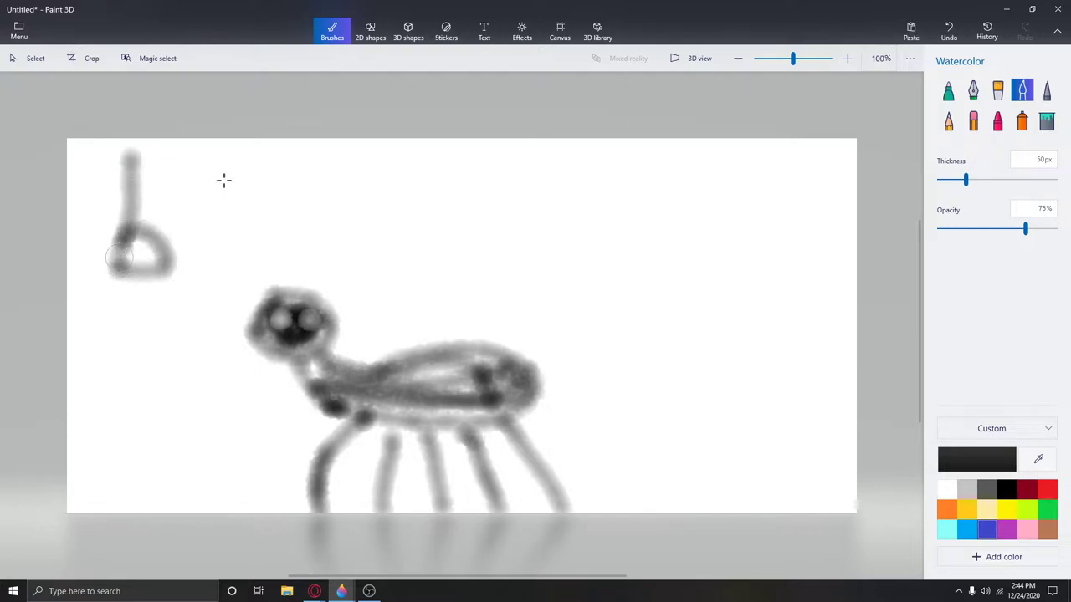
{"action": "left_click", "coordinate": [949, 31]}
{"action": "left_click_drag", "start_coordinate": [134, 158], "coordinate": [135, 226]}
{"action": "mouse_move", "coordinate": [107, 194]}
{"action": "left_mouse_down"}
{"action": "mouse_move", "coordinate": [186, 194]}
{"action": "mouse_move", "coordinate": [182, 219]}
{"action": "left_mouse_up"}
{"action": "mouse_move", "coordinate": [180, 201]}
{"action": "left_mouse_down"}
{"action": "mouse_move", "coordinate": [228, 213]}
{"action": "mouse_move", "coordinate": [265, 192]}
{"action": "left_mouse_up"}
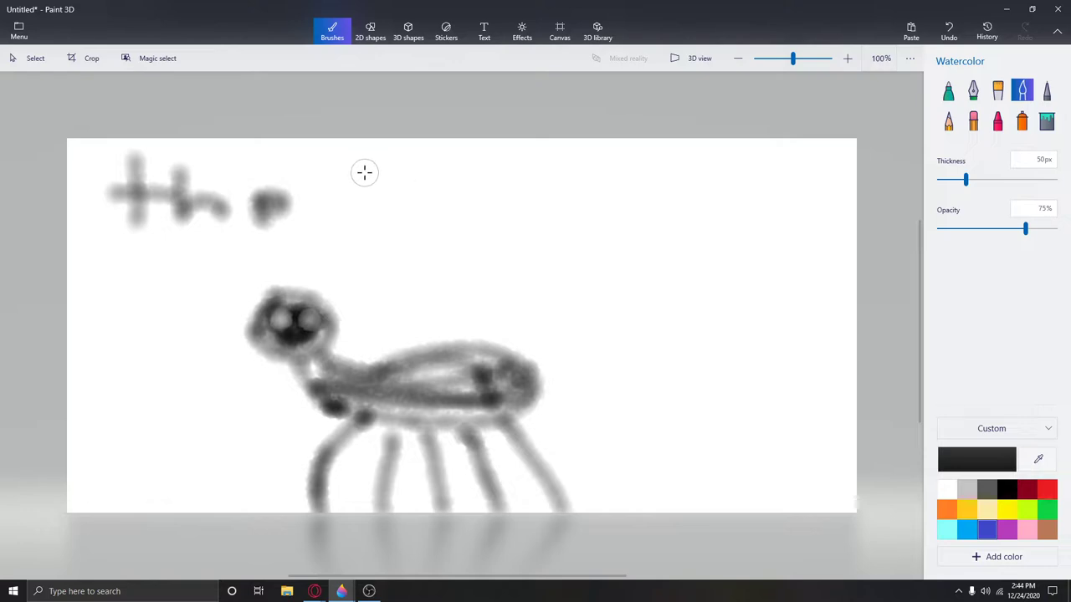
{"action": "left_click_drag", "start_coordinate": [364, 173], "coordinate": [368, 230]}
{"action": "left_click_drag", "start_coordinate": [505, 175], "coordinate": [505, 272]}
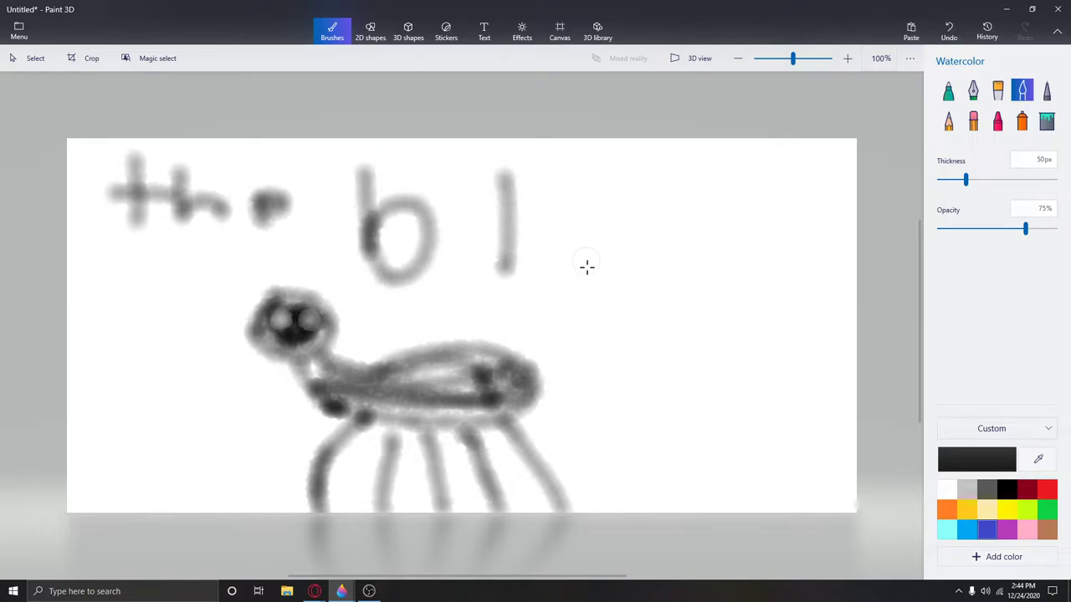
{"action": "mouse_move", "coordinate": [586, 286]}
{"action": "left_mouse_down"}
{"action": "mouse_move", "coordinate": [616, 232]}
{"action": "mouse_move", "coordinate": [676, 287]}
{"action": "mouse_move", "coordinate": [676, 268]}
{"action": "mouse_move", "coordinate": [687, 291]}
{"action": "left_mouse_up"}
{"action": "left_click_drag", "start_coordinate": [723, 205], "coordinate": [748, 276]}
{"action": "mouse_move", "coordinate": [732, 230]}
{"action": "left_mouse_down"}
{"action": "mouse_move", "coordinate": [765, 213]}
{"action": "mouse_move", "coordinate": [753, 285]}
{"action": "mouse_move", "coordinate": [721, 285]}
{"action": "left_mouse_up"}
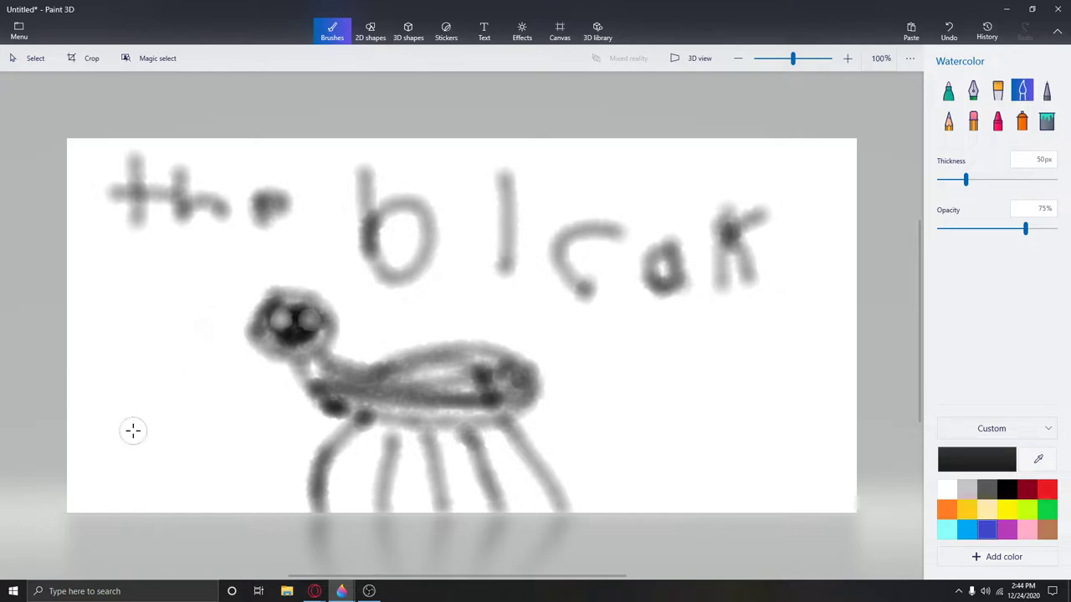
Paint the word 'Ink' at the lower left of the canvas
{"action": "left_click_drag", "start_coordinate": [115, 382], "coordinate": [138, 477]}
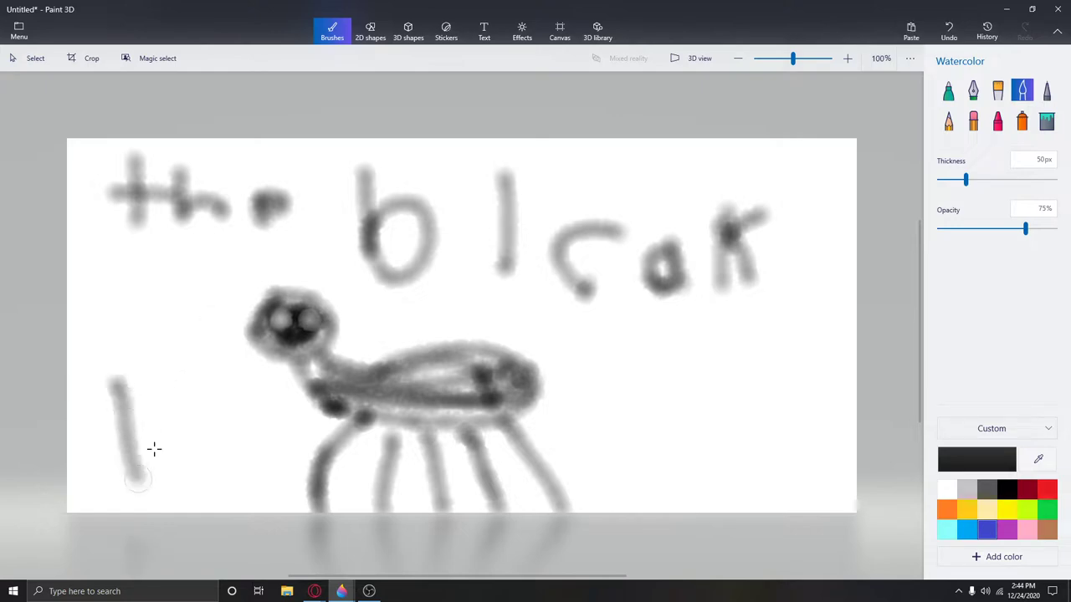
{"action": "mouse_move", "coordinate": [176, 378]}
{"action": "left_mouse_down"}
{"action": "mouse_move", "coordinate": [191, 461]}
{"action": "mouse_move", "coordinate": [236, 458]}
{"action": "left_mouse_up"}
{"action": "left_click_drag", "start_coordinate": [260, 393], "coordinate": [269, 466]}
{"action": "mouse_move", "coordinate": [284, 429]}
{"action": "left_mouse_down"}
{"action": "mouse_move", "coordinate": [277, 422]}
{"action": "mouse_move", "coordinate": [294, 460]}
{"action": "left_mouse_up"}
Add a tail curving up-right from the body, removing a stray arrow
{"action": "left_click_drag", "start_coordinate": [640, 312], "coordinate": [549, 400]}
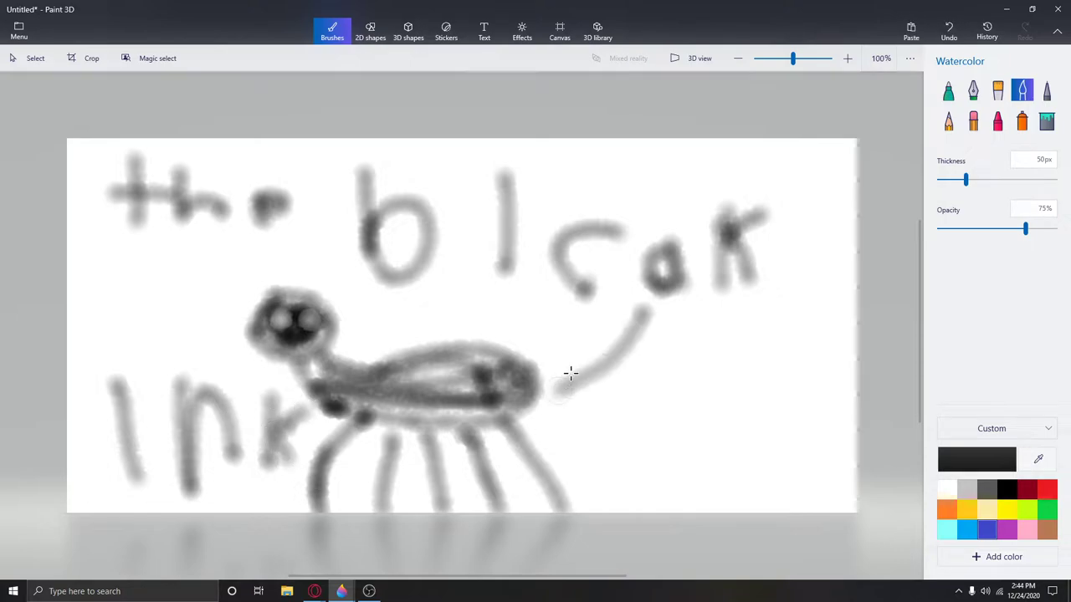
{"action": "mouse_move", "coordinate": [572, 356]}
{"action": "left_mouse_down"}
{"action": "mouse_move", "coordinate": [544, 401]}
{"action": "mouse_move", "coordinate": [623, 389]}
{"action": "left_mouse_up"}
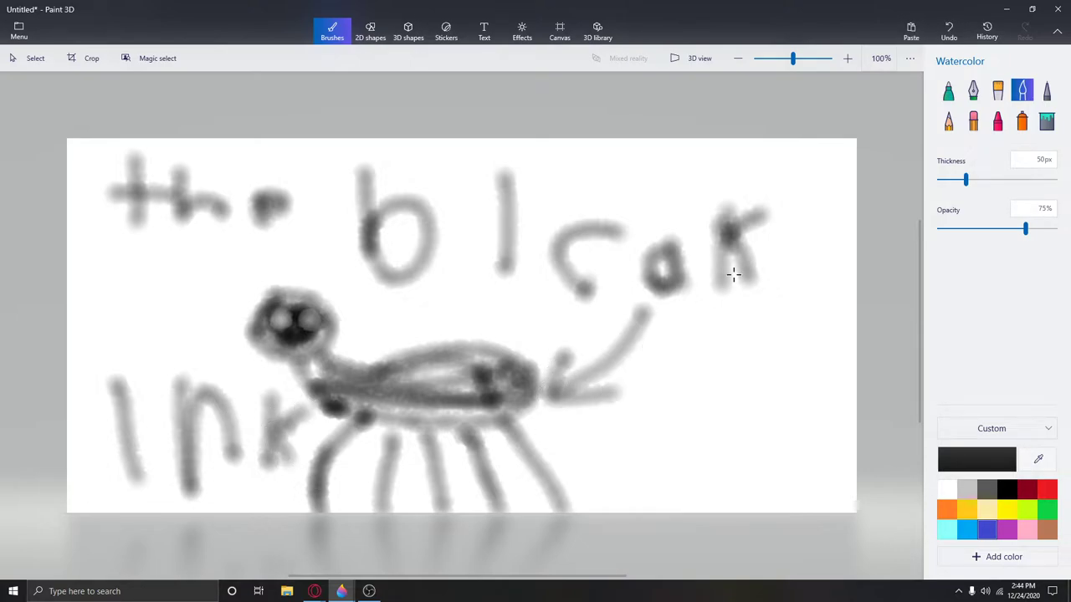
{"action": "left_click", "coordinate": [949, 31]}
{"action": "mouse_move", "coordinate": [537, 394]}
{"action": "left_mouse_down"}
{"action": "mouse_move", "coordinate": [646, 353]}
{"action": "mouse_move", "coordinate": [652, 338]}
{"action": "left_mouse_up"}
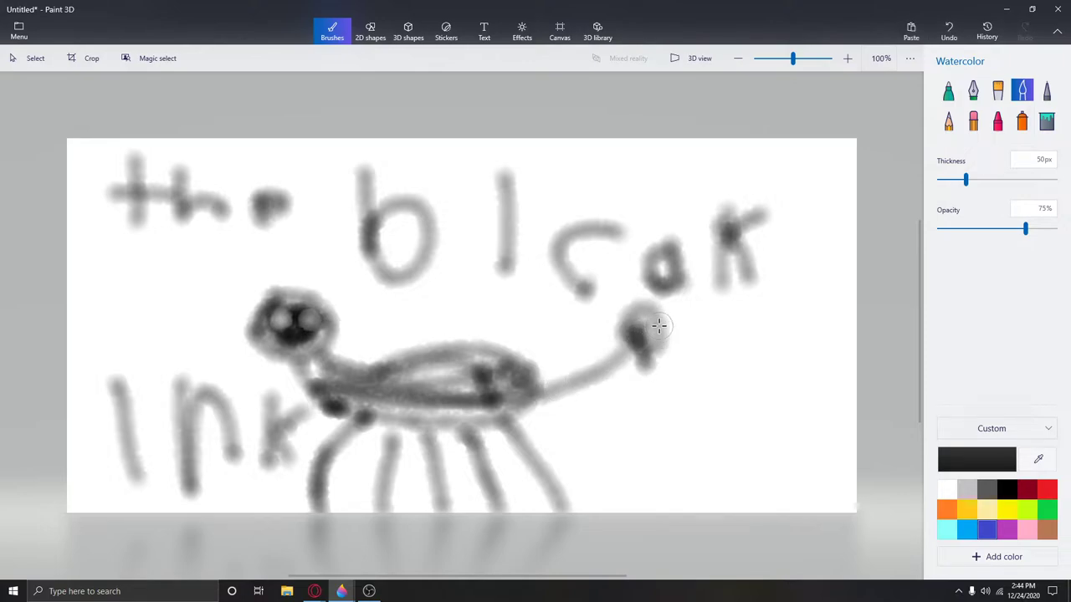
{"action": "key", "text": "ctrl+z"}
{"action": "left_click_drag", "start_coordinate": [637, 322], "coordinate": [661, 323]}
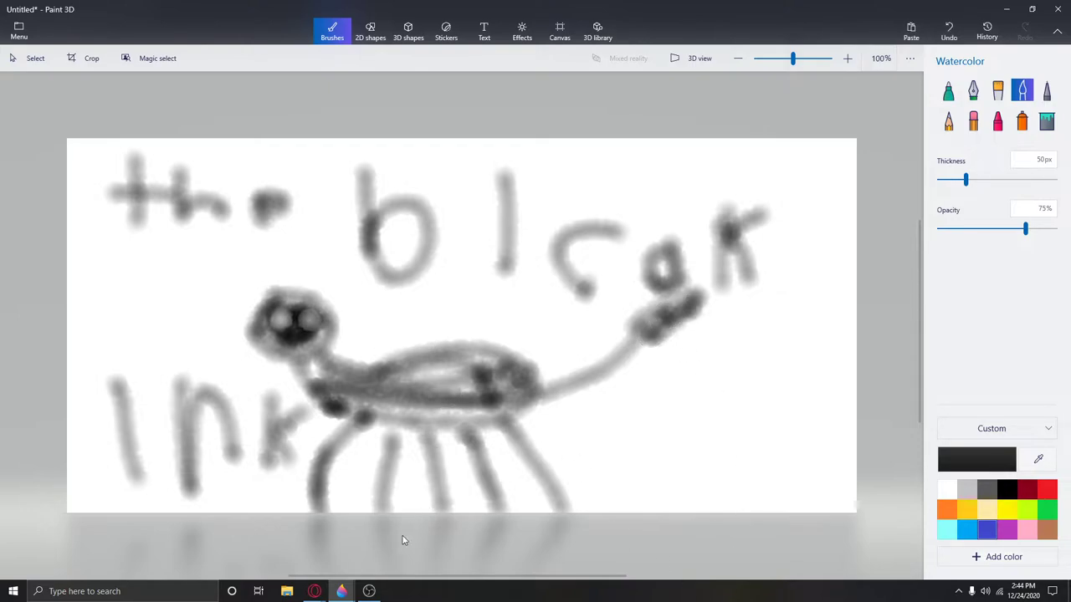
Undo the tail and misspelled letters, keeping only the word 'the'
{"action": "left_click", "coordinate": [950, 29]}
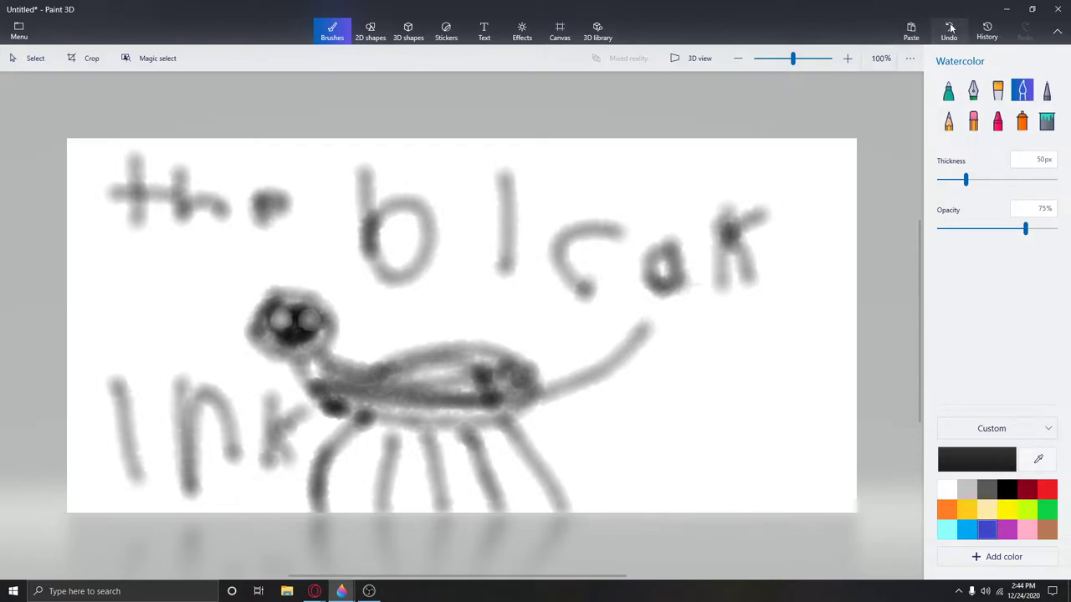
{"action": "left_click", "coordinate": [950, 29]}
{"action": "left_click", "coordinate": [950, 29]}
{"action": "double_click", "coordinate": [951, 28]}
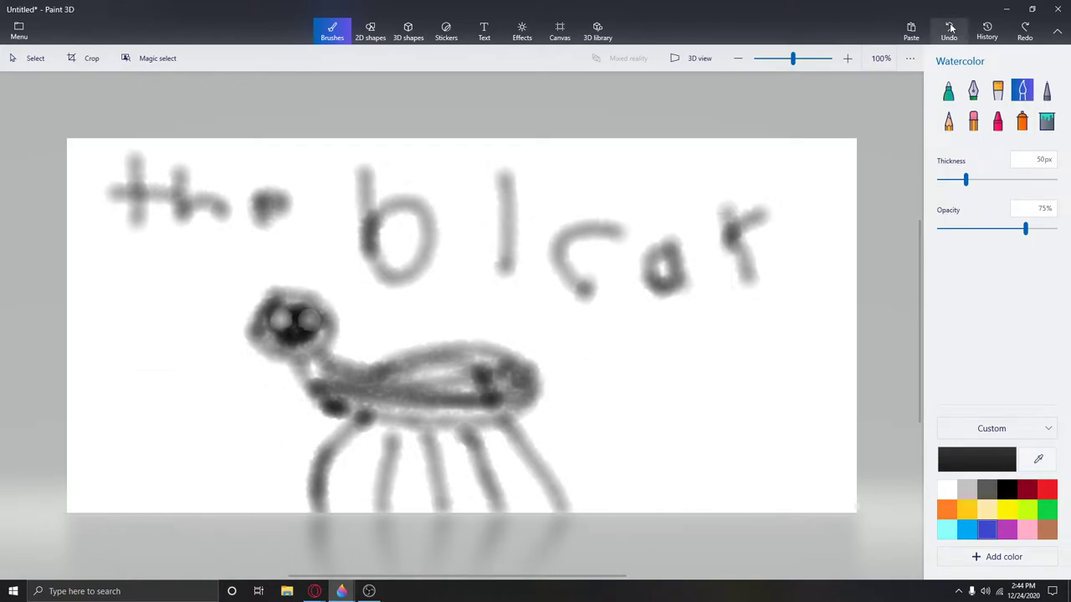
{"action": "double_click", "coordinate": [950, 28]}
{"action": "left_click", "coordinate": [950, 28]}
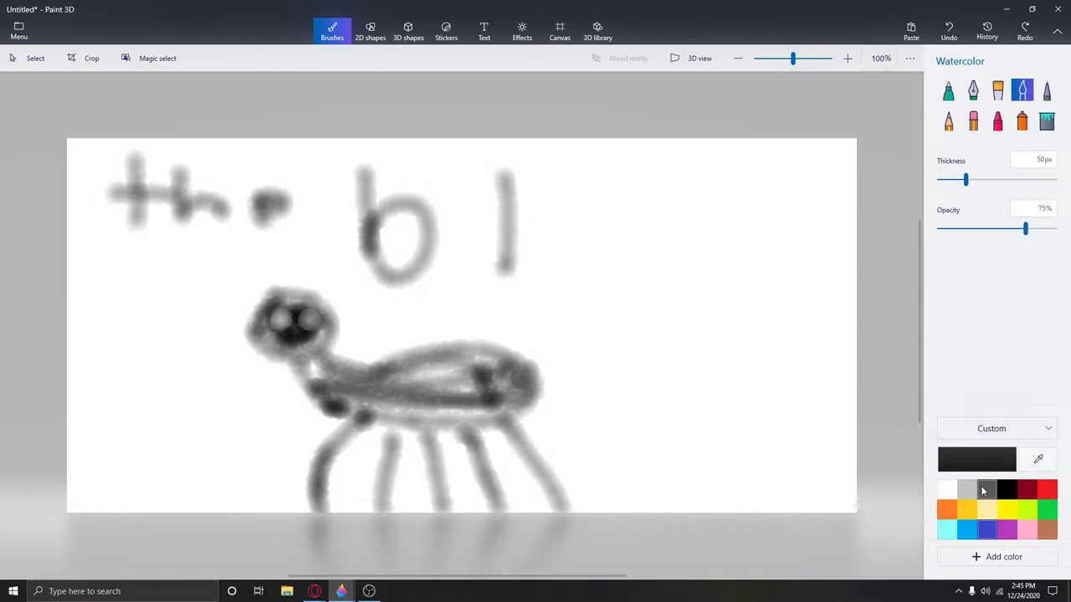
{"action": "left_click", "coordinate": [950, 28]}
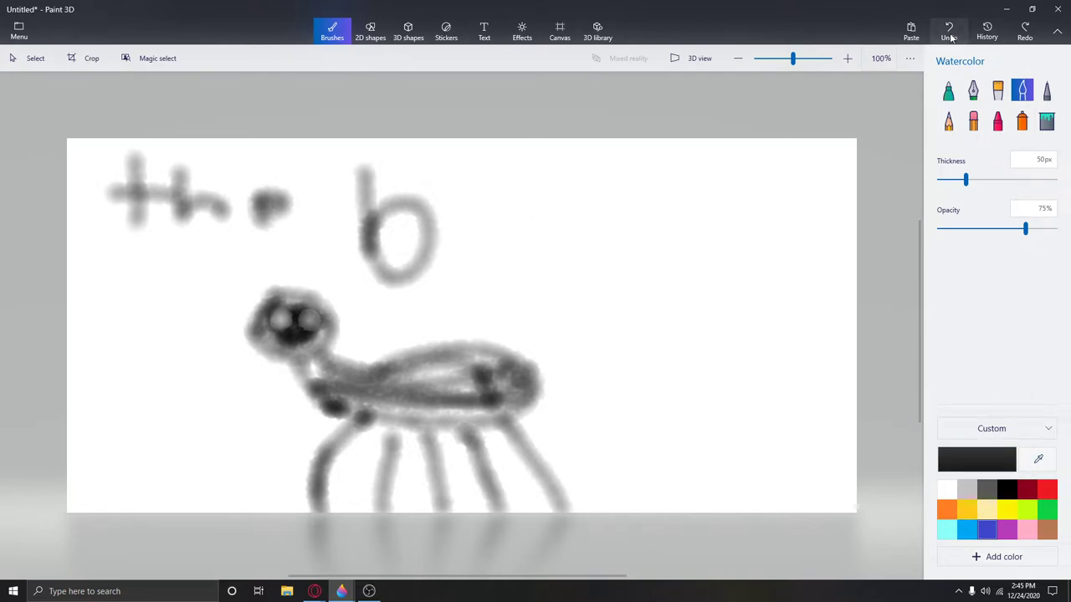
Paint the word 'blood' in dark red after 'the'
{"action": "left_click", "coordinate": [1036, 497]}
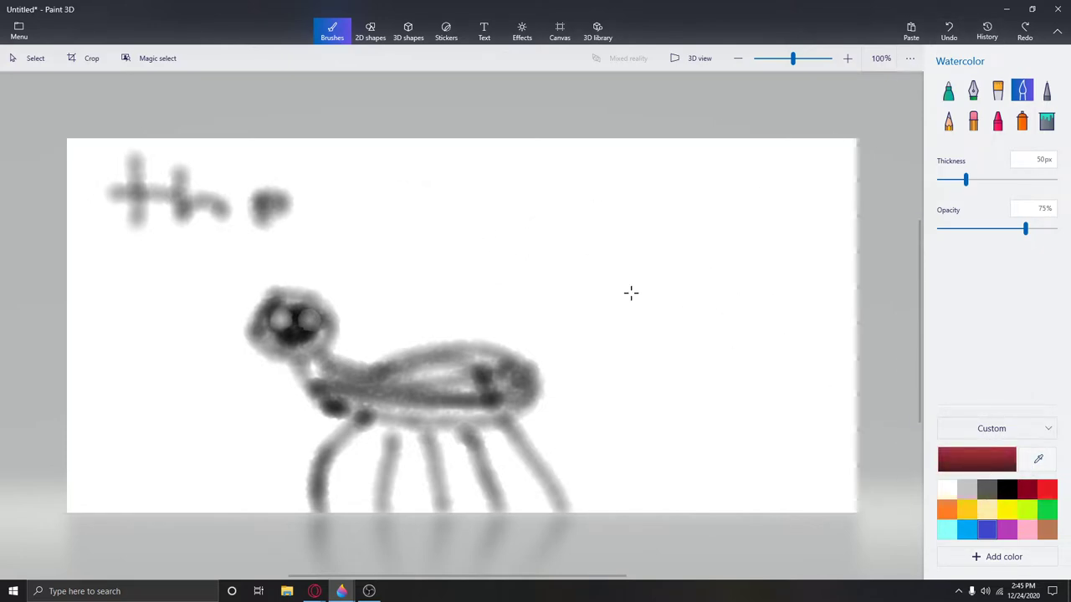
{"action": "left_click_drag", "start_coordinate": [361, 167], "coordinate": [368, 215]}
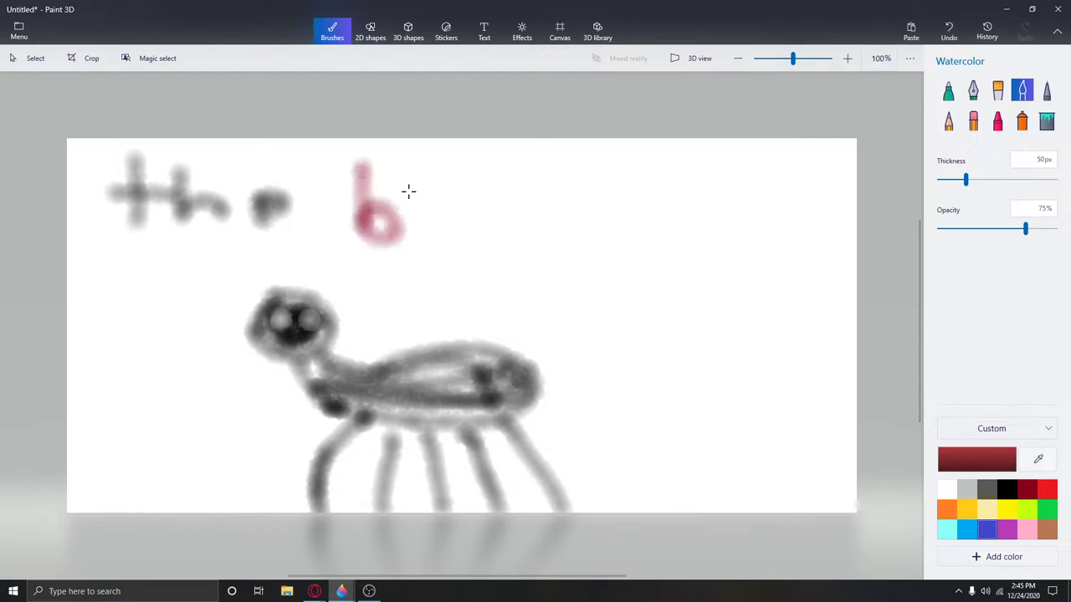
{"action": "left_click_drag", "start_coordinate": [447, 177], "coordinate": [452, 244]}
{"action": "mouse_move", "coordinate": [544, 214]}
{"action": "left_mouse_down"}
{"action": "mouse_move", "coordinate": [550, 231]}
{"action": "mouse_move", "coordinate": [545, 219]}
{"action": "left_mouse_up"}
{"action": "left_click_drag", "start_coordinate": [637, 202], "coordinate": [623, 247]}
{"action": "mouse_move", "coordinate": [721, 163]}
{"action": "left_mouse_down"}
{"action": "mouse_move", "coordinate": [736, 237]}
{"action": "mouse_move", "coordinate": [728, 244]}
{"action": "left_mouse_up"}
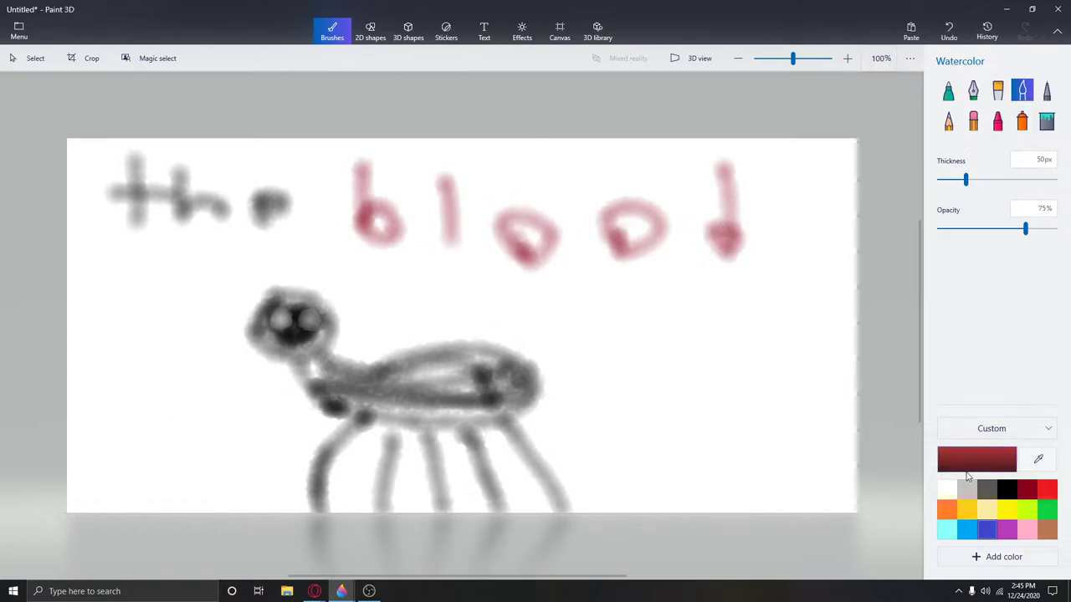
Paint a black word along the bottom, spanning both sides of the legs
{"action": "left_click", "coordinate": [1009, 494]}
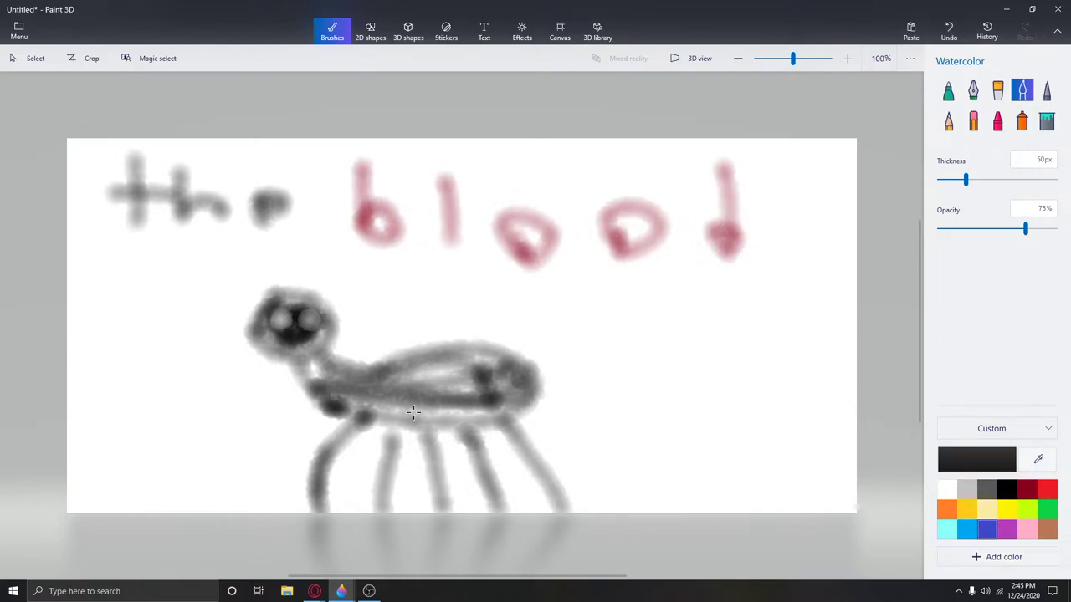
{"action": "mouse_move", "coordinate": [143, 483]}
{"action": "left_mouse_down"}
{"action": "mouse_move", "coordinate": [126, 433]}
{"action": "mouse_move", "coordinate": [179, 411]}
{"action": "mouse_move", "coordinate": [159, 502]}
{"action": "left_mouse_up"}
{"action": "mouse_move", "coordinate": [211, 435]}
{"action": "left_mouse_down"}
{"action": "mouse_move", "coordinate": [208, 476]}
{"action": "mouse_move", "coordinate": [239, 454]}
{"action": "mouse_move", "coordinate": [260, 502]}
{"action": "mouse_move", "coordinate": [288, 462]}
{"action": "mouse_move", "coordinate": [312, 487]}
{"action": "left_mouse_up"}
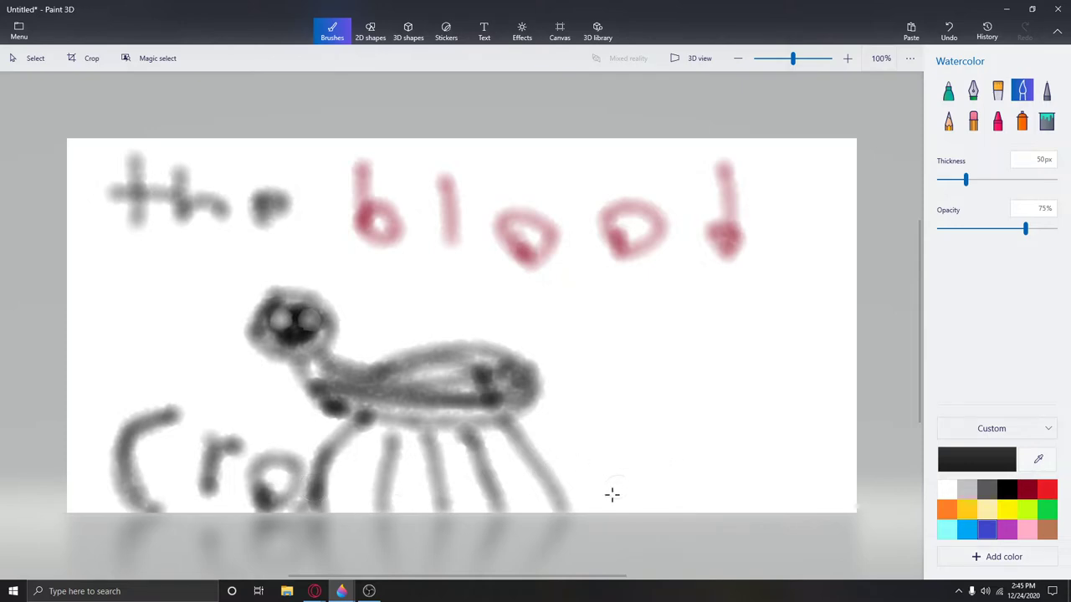
{"action": "mouse_move", "coordinate": [608, 501]}
{"action": "left_mouse_down"}
{"action": "mouse_move", "coordinate": [569, 497]}
{"action": "mouse_move", "coordinate": [629, 495]}
{"action": "left_mouse_up"}
{"action": "left_click_drag", "start_coordinate": [681, 427], "coordinate": [682, 490]}
{"action": "mouse_move", "coordinate": [665, 465]}
{"action": "left_mouse_down"}
{"action": "mouse_move", "coordinate": [743, 450]}
{"action": "mouse_move", "coordinate": [786, 486]}
{"action": "mouse_move", "coordinate": [744, 461]}
{"action": "mouse_move", "coordinate": [757, 452]}
{"action": "left_mouse_up"}
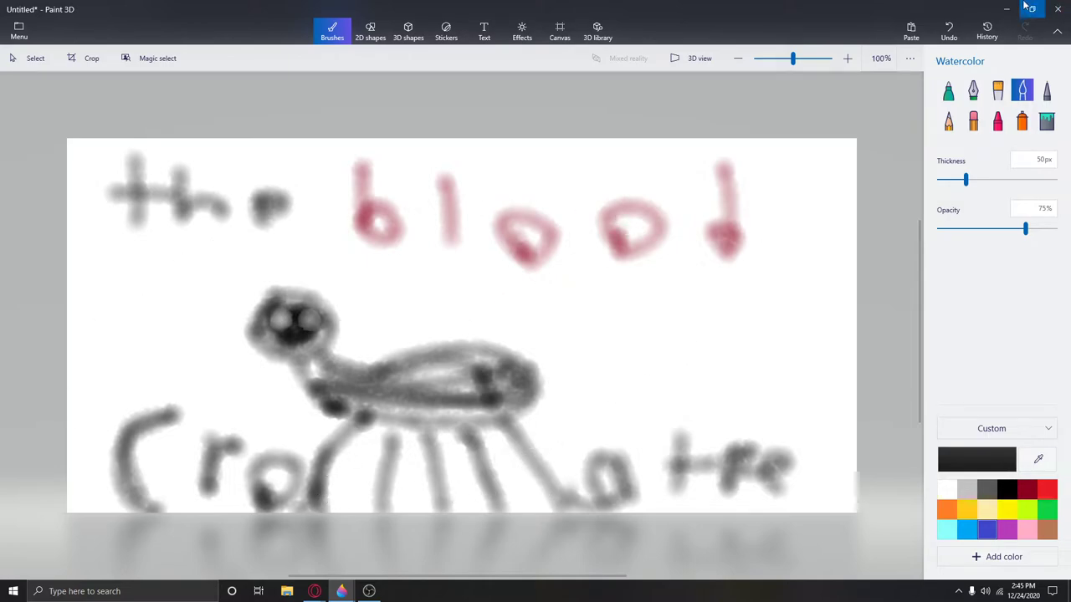
{"action": "mouse_move", "coordinate": [341, 591]}
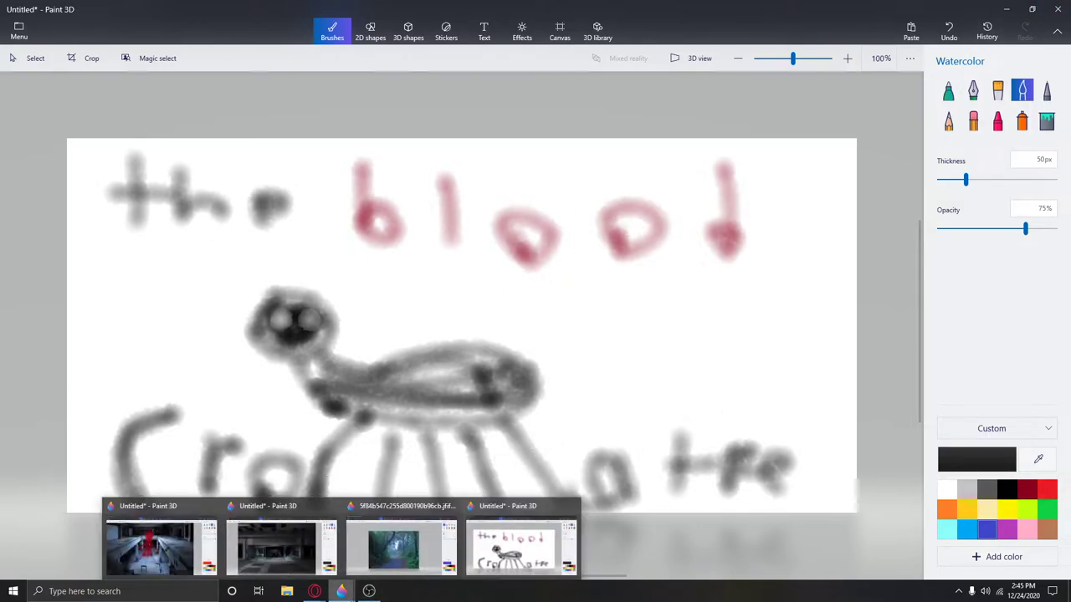
On the forest road photo, change the painting colour from black to dark red
{"action": "left_click", "coordinate": [428, 548]}
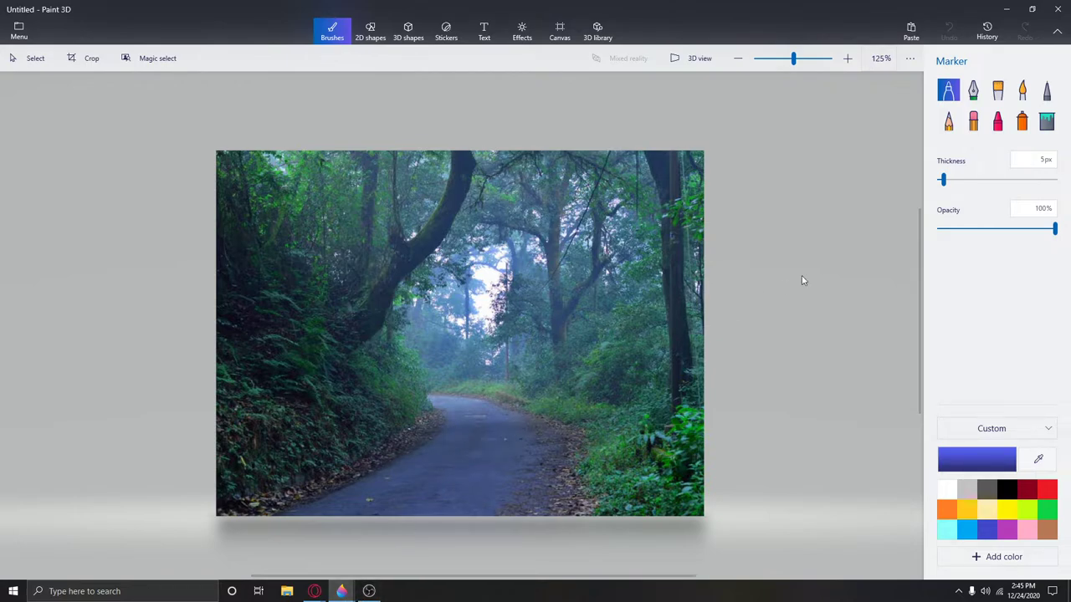
{"action": "left_click", "coordinate": [1003, 494]}
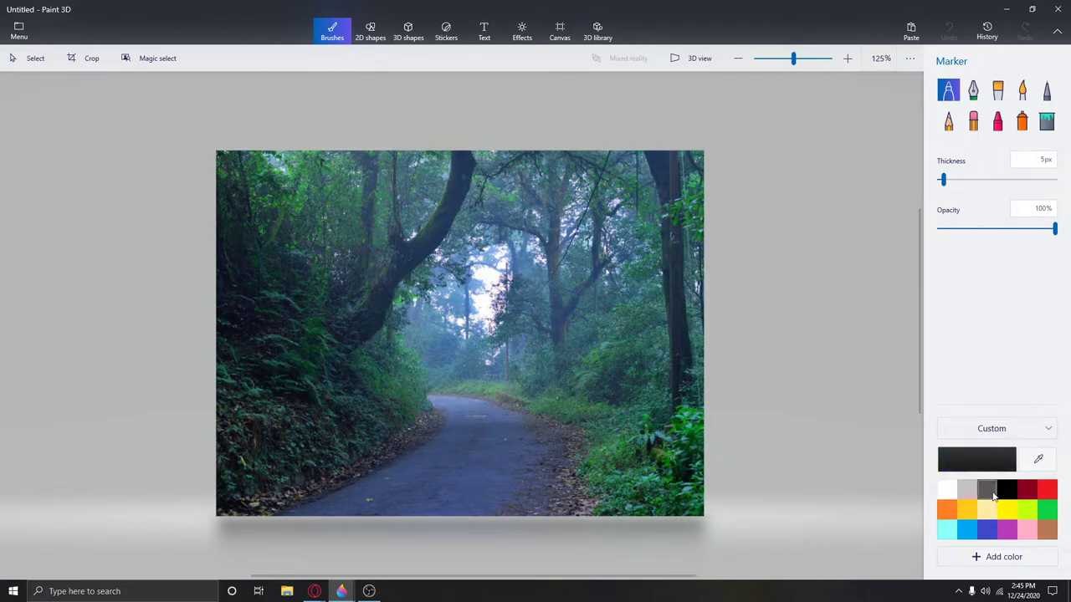
{"action": "left_click", "coordinate": [1029, 491]}
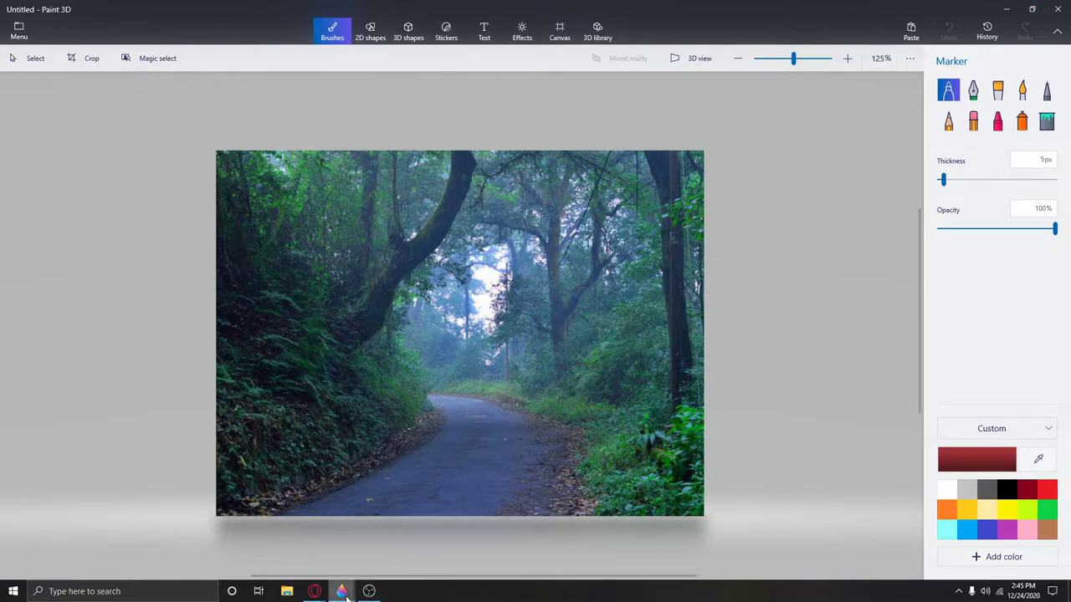
On the mall image, shade over the creature's left and right legs with dark watercolour
{"action": "mouse_move", "coordinate": [341, 591]}
{"action": "left_click", "coordinate": [316, 525]}
{"action": "scroll", "coordinate": [443, 263], "scroll_direction": "up", "scroll_amount": 2}
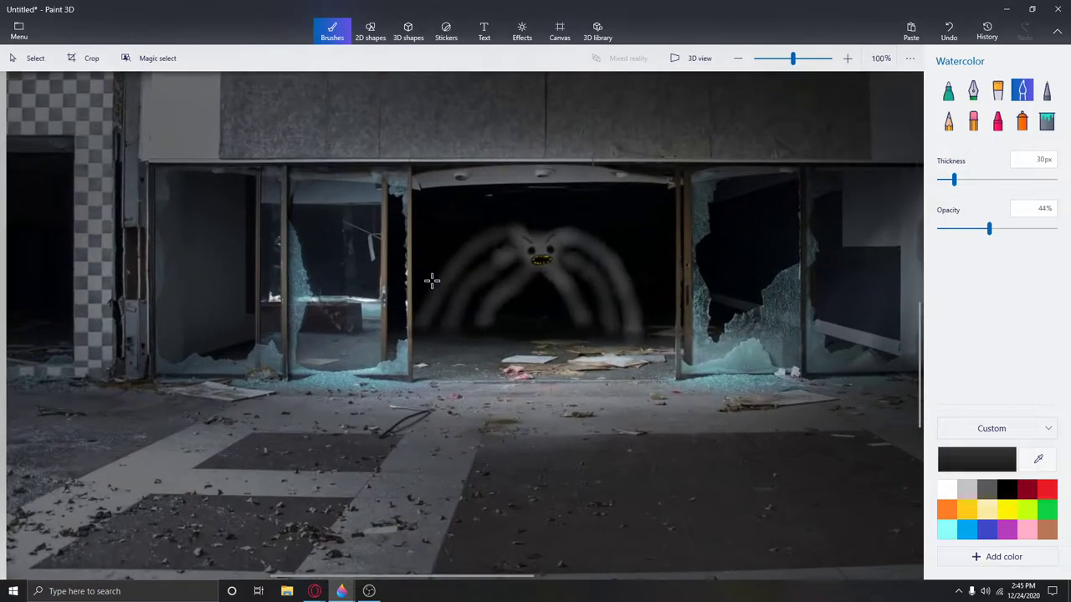
{"action": "scroll", "coordinate": [530, 215], "scroll_direction": "up", "scroll_amount": 1}
{"action": "scroll", "coordinate": [538, 234], "scroll_direction": "up", "scroll_amount": 2}
{"action": "scroll", "coordinate": [518, 256], "scroll_direction": "up", "scroll_amount": 2}
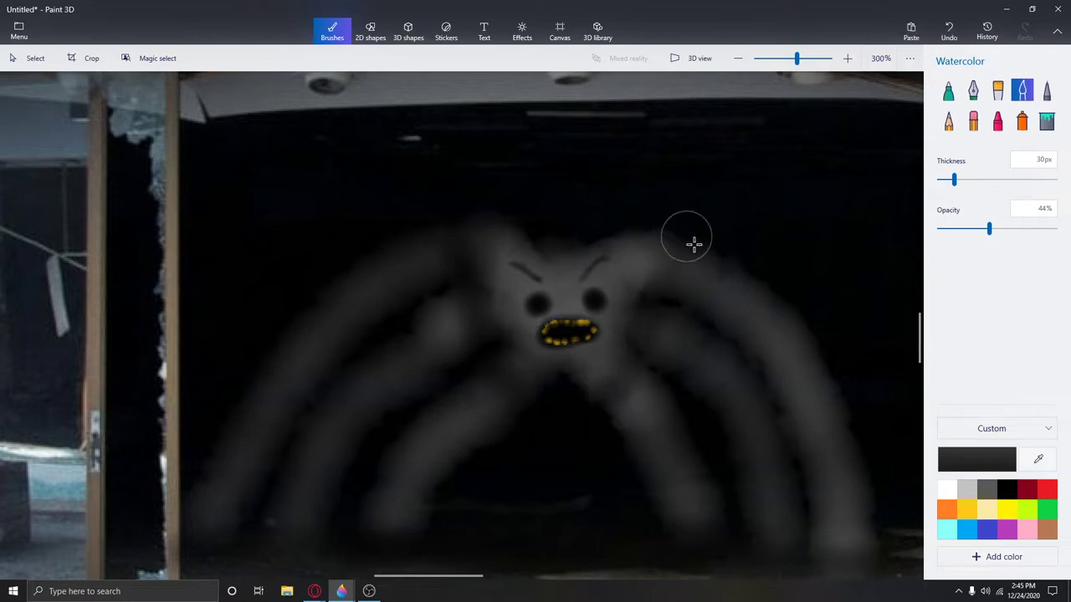
{"action": "mouse_move", "coordinate": [691, 268]}
{"action": "left_mouse_down"}
{"action": "mouse_move", "coordinate": [738, 468]}
{"action": "mouse_move", "coordinate": [779, 512]}
{"action": "left_mouse_up"}
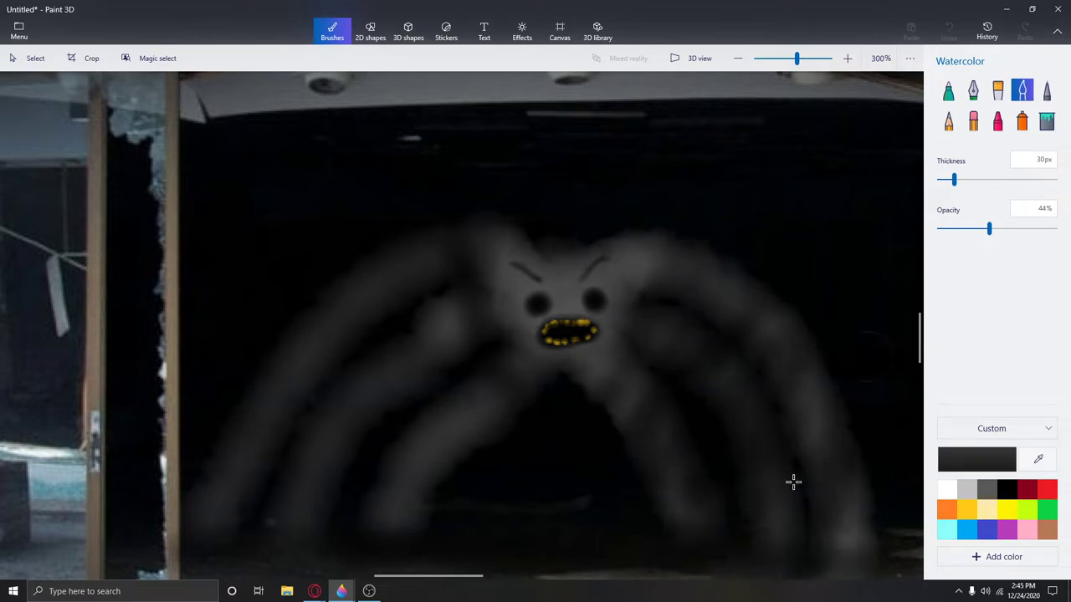
{"action": "left_click_drag", "start_coordinate": [685, 526], "coordinate": [848, 469]}
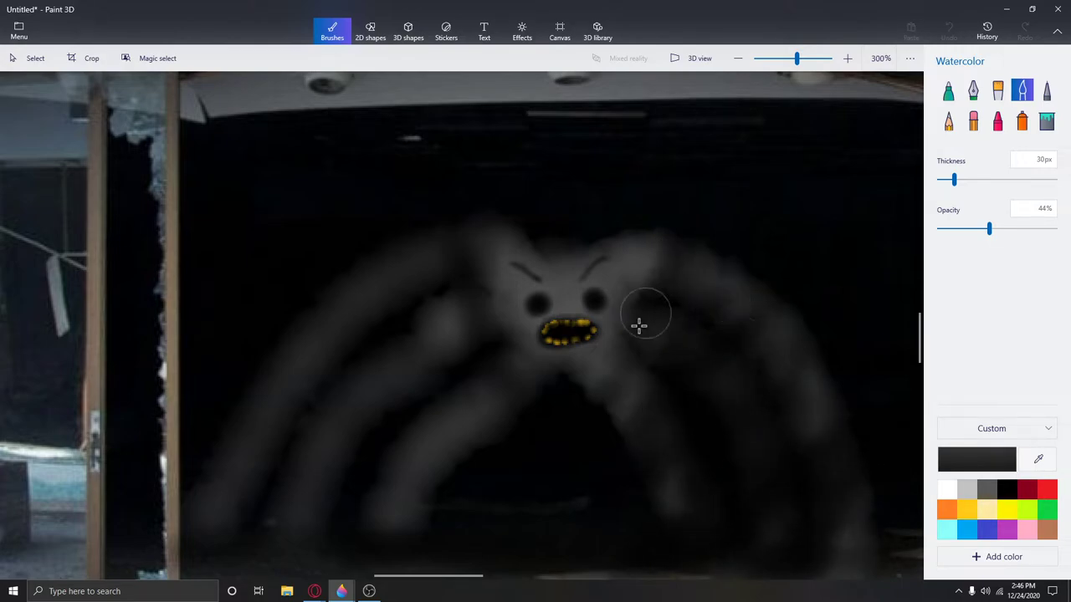
{"action": "left_click_drag", "start_coordinate": [733, 365], "coordinate": [613, 326]}
{"action": "mouse_move", "coordinate": [447, 232]}
{"action": "left_mouse_down"}
{"action": "mouse_move", "coordinate": [417, 420]}
{"action": "mouse_move", "coordinate": [398, 254]}
{"action": "mouse_move", "coordinate": [296, 423]}
{"action": "left_mouse_up"}
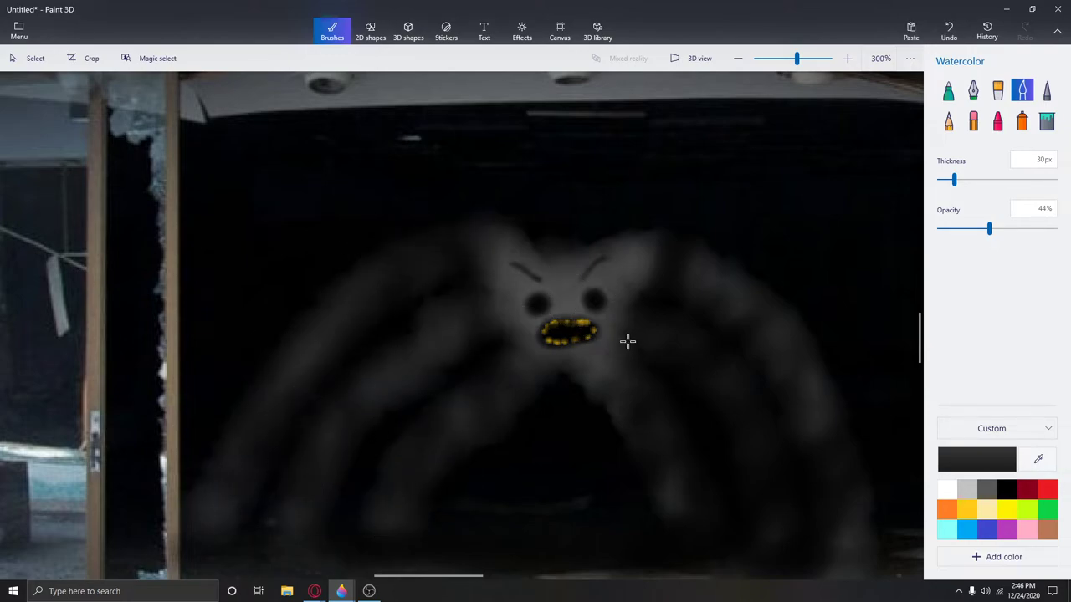
{"action": "left_click_drag", "start_coordinate": [630, 338], "coordinate": [863, 568]}
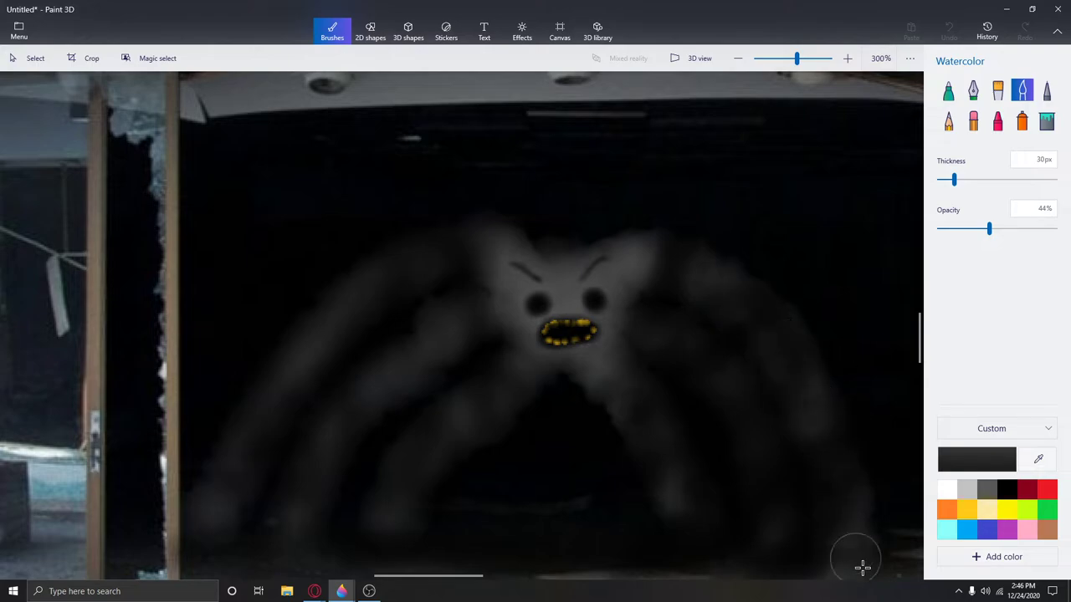
{"action": "left_click_drag", "start_coordinate": [863, 568], "coordinate": [629, 460]}
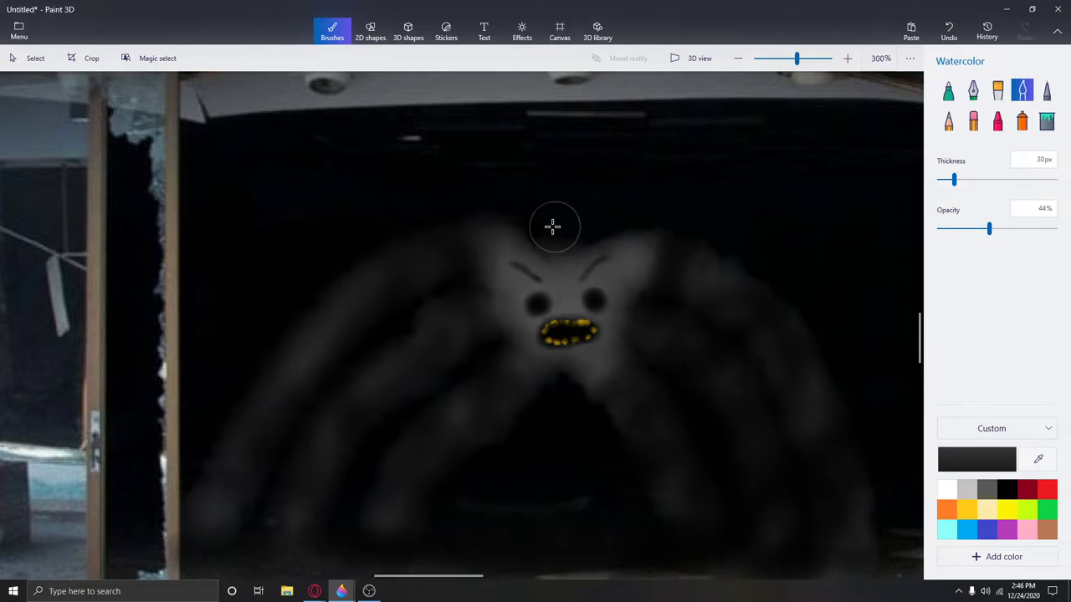
Darken the creature's head with more dark watercolour strokes
{"action": "left_click_drag", "start_coordinate": [552, 226], "coordinate": [637, 363]}
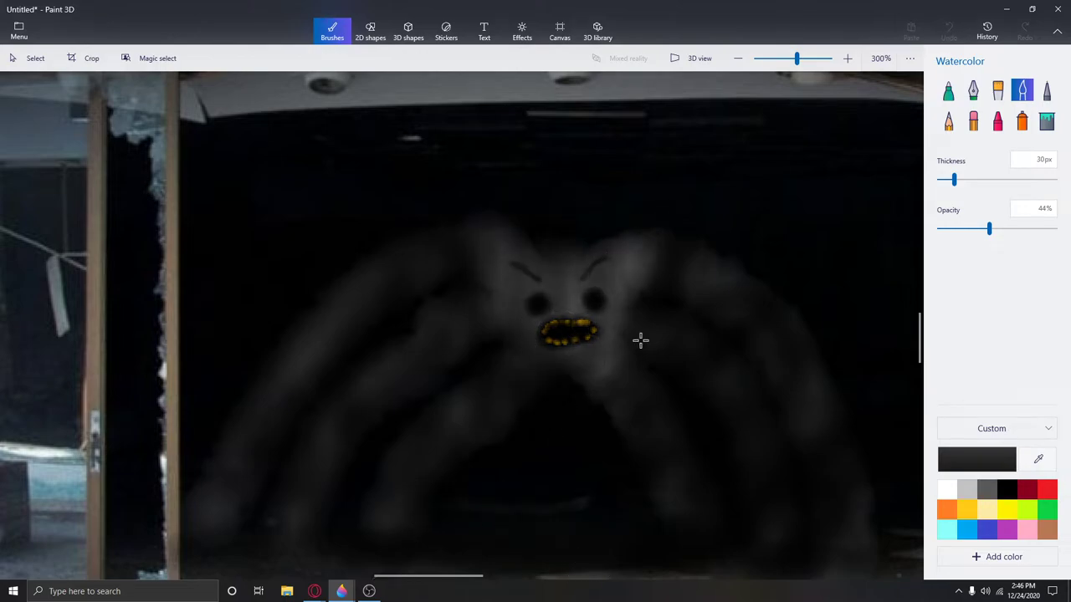
{"action": "left_click_drag", "start_coordinate": [671, 426], "coordinate": [618, 261]}
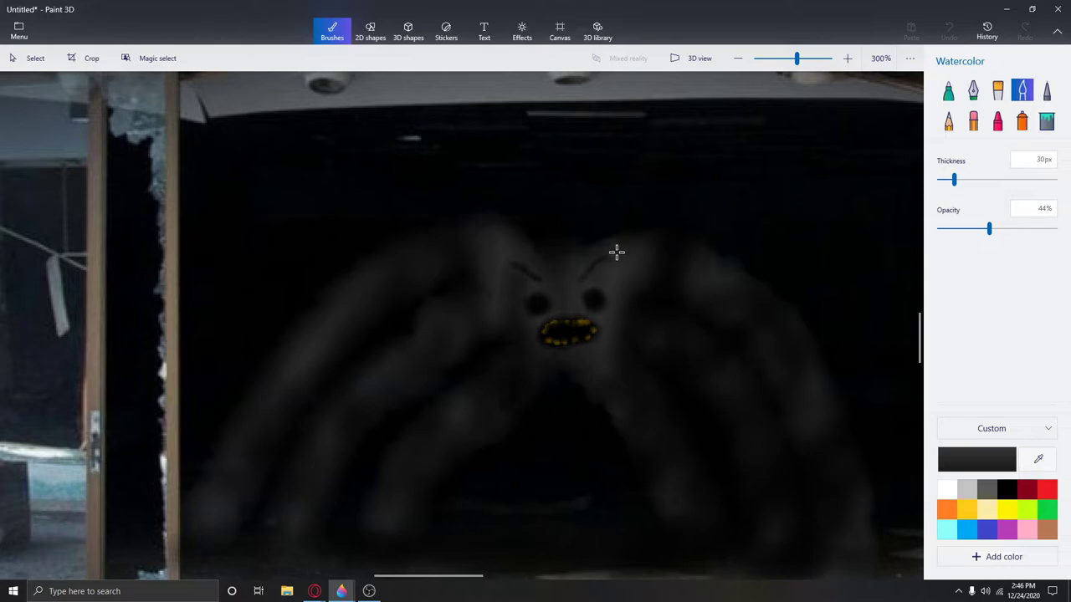
{"action": "left_click_drag", "start_coordinate": [775, 370], "coordinate": [477, 320]}
{"action": "left_click_drag", "start_coordinate": [471, 395], "coordinate": [444, 512]}
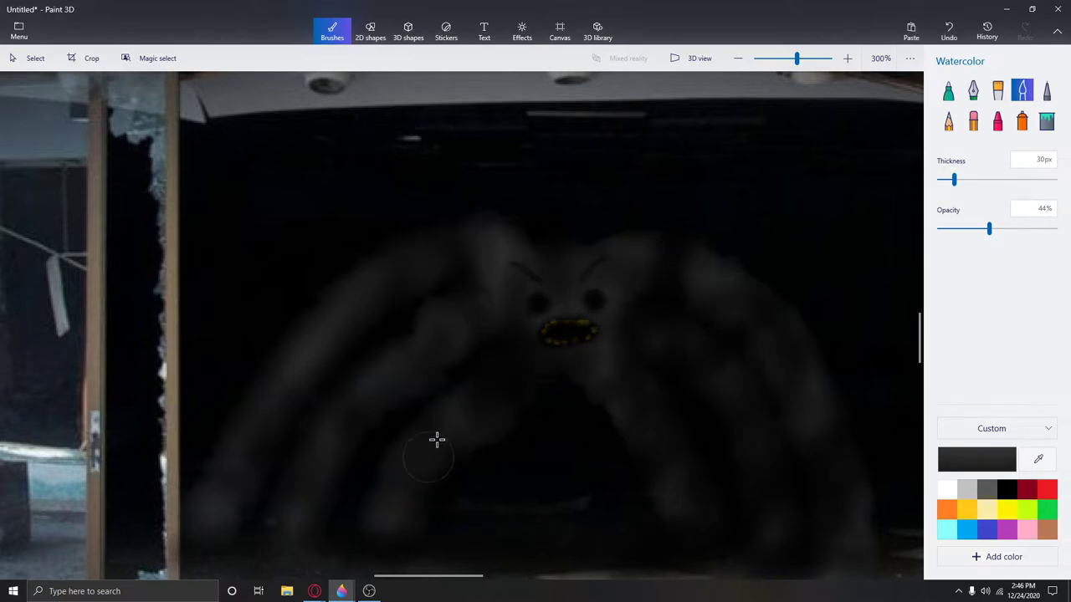
{"action": "left_click_drag", "start_coordinate": [397, 430], "coordinate": [328, 417]}
{"action": "mouse_move", "coordinate": [456, 152]}
{"action": "left_mouse_down"}
{"action": "mouse_move", "coordinate": [720, 285]}
{"action": "mouse_move", "coordinate": [786, 507]}
{"action": "mouse_move", "coordinate": [863, 359]}
{"action": "left_mouse_up"}
{"action": "scroll", "coordinate": [411, 442], "scroll_direction": "down", "scroll_amount": 3, "text": "ctrl"}
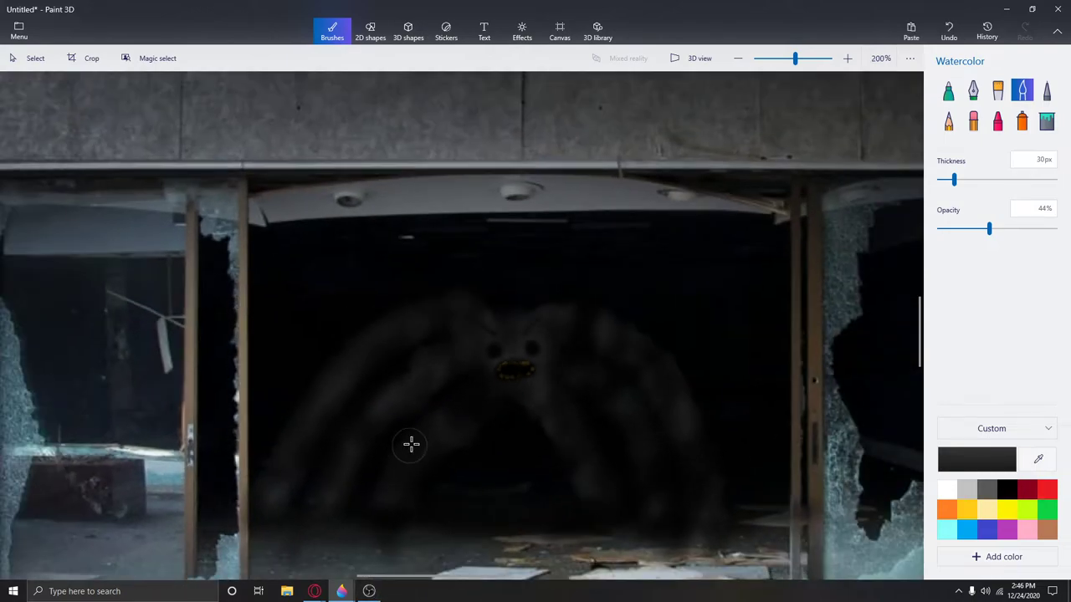
{"action": "scroll", "coordinate": [411, 442], "scroll_direction": "down", "scroll_amount": 3, "text": "ctrl"}
{"action": "scroll", "coordinate": [399, 488], "scroll_direction": "down", "scroll_amount": 3, "text": "ctrl"}
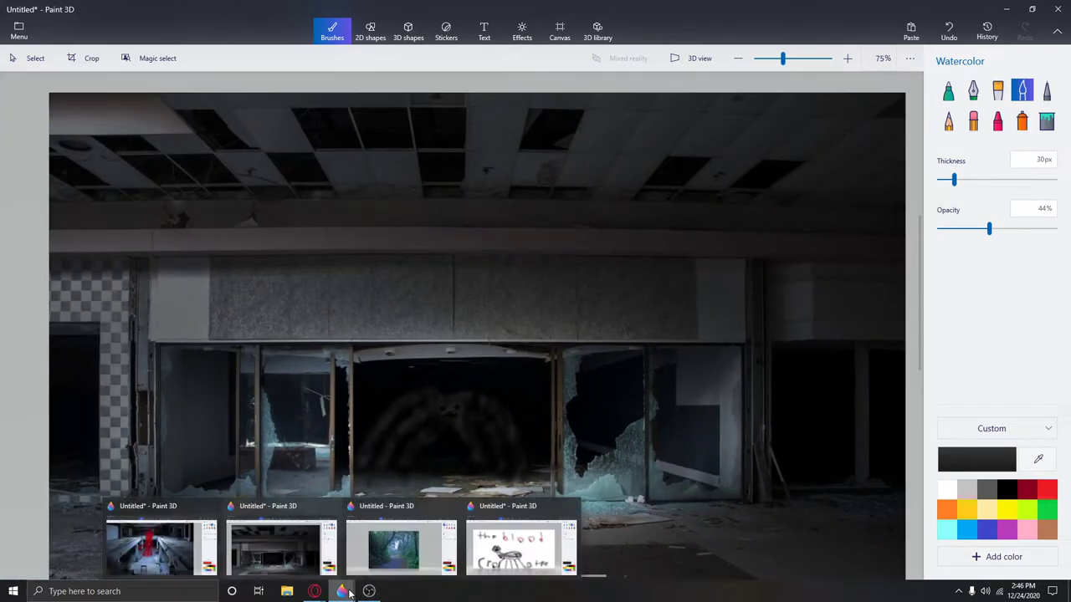
Add a small white mark to the red creature, then switch to the forest road photo
{"action": "left_click", "coordinate": [167, 548]}
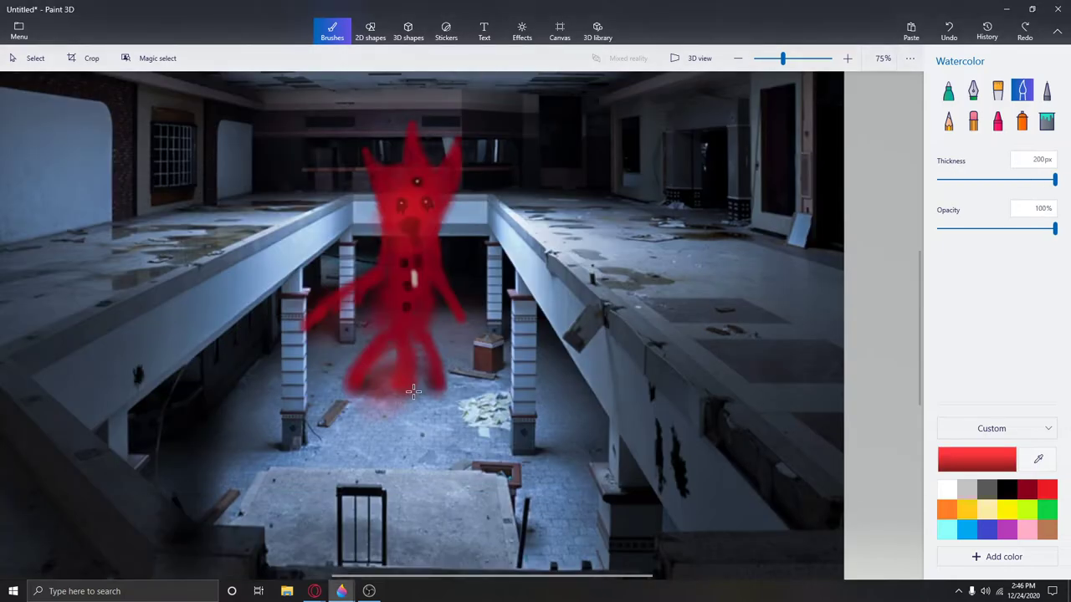
{"action": "scroll", "coordinate": [418, 289], "scroll_direction": "up", "scroll_amount": 3, "text": "ctrl"}
{"action": "scroll", "coordinate": [435, 282], "scroll_direction": "up", "scroll_amount": 3, "text": "ctrl"}
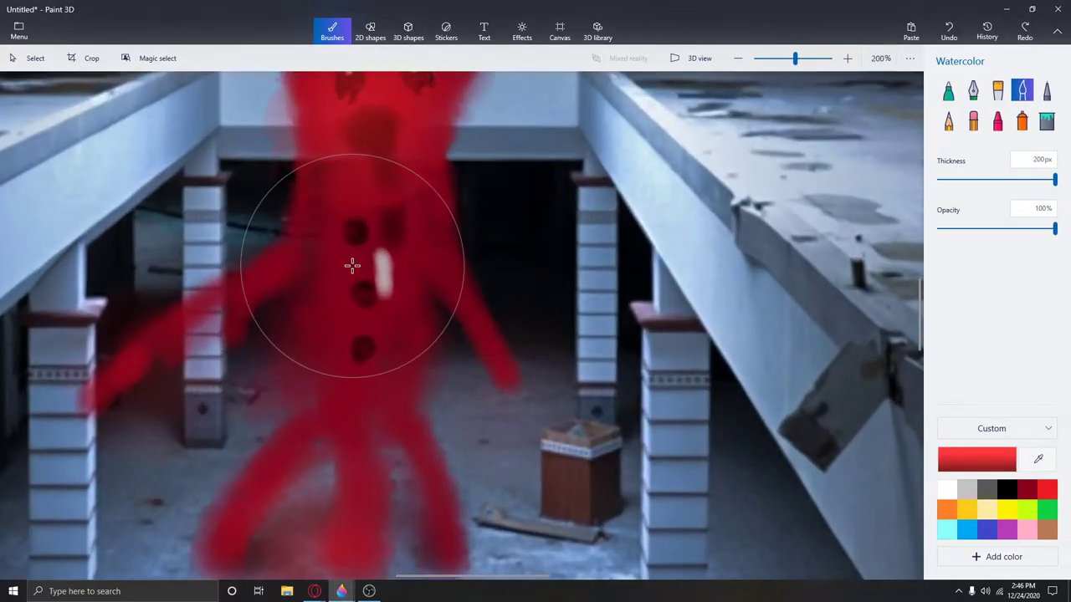
{"action": "scroll", "coordinate": [377, 259], "scroll_direction": "down", "scroll_amount": 3, "text": "ctrl"}
{"action": "scroll", "coordinate": [382, 251], "scroll_direction": "down", "scroll_amount": 2, "text": "ctrl"}
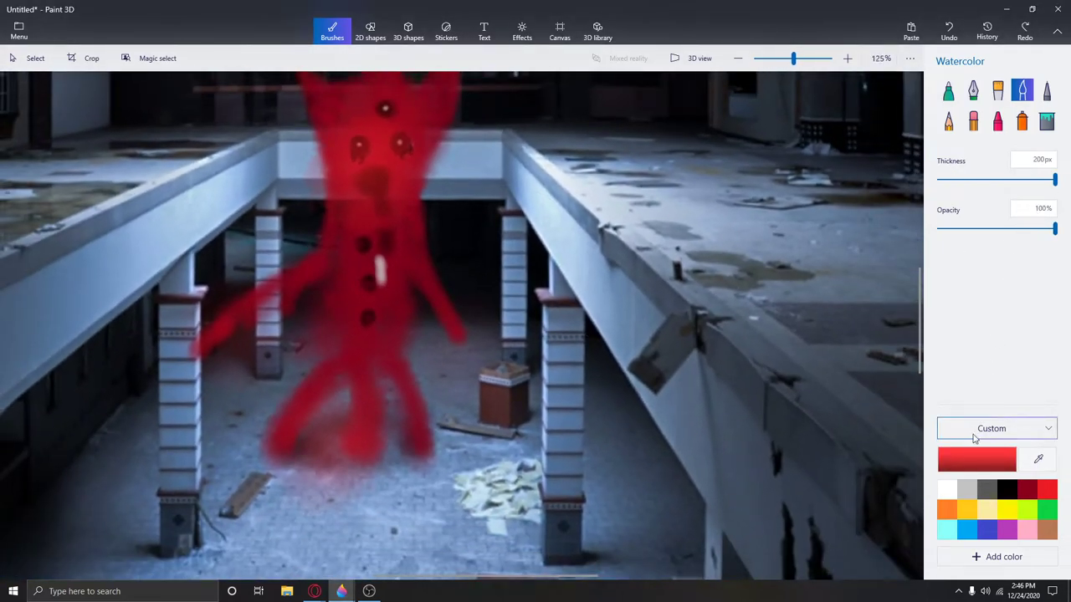
{"action": "left_click", "coordinate": [946, 489]}
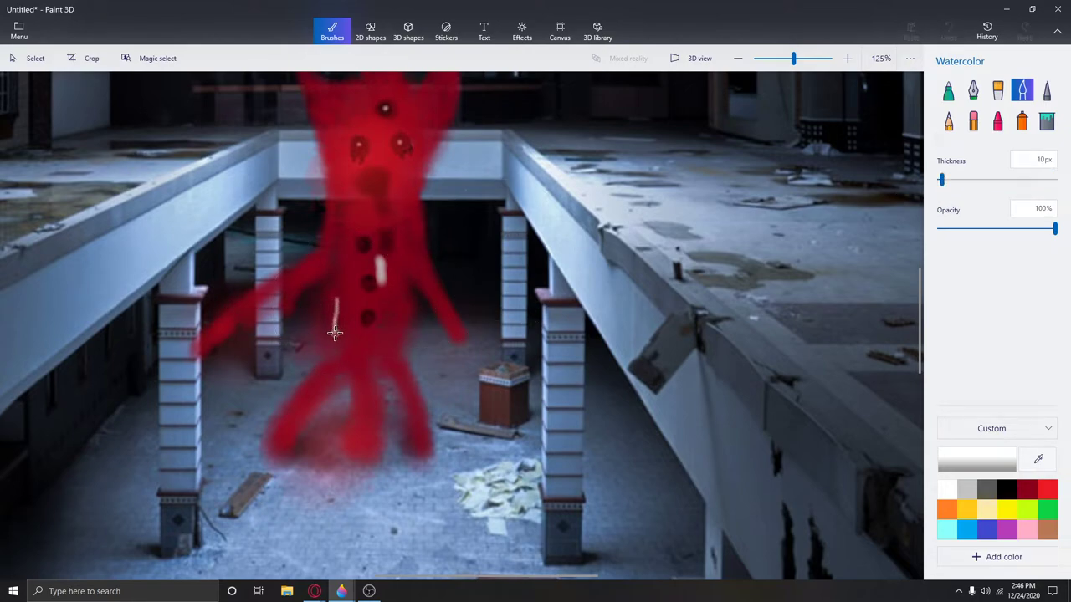
{"action": "left_click", "coordinate": [948, 31]}
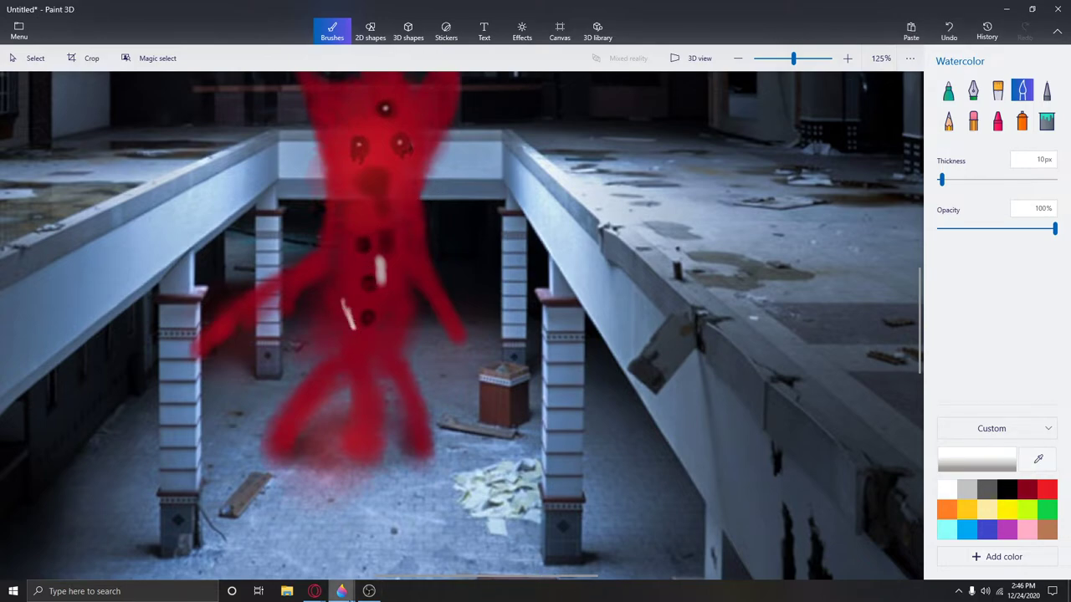
{"action": "left_click", "coordinate": [343, 592]}
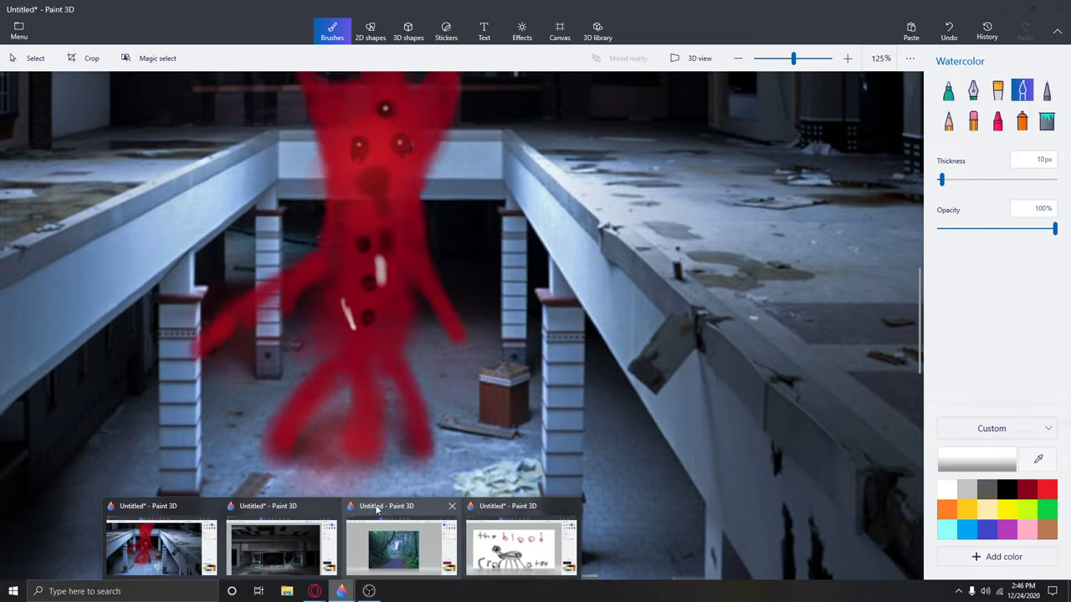
{"action": "left_click", "coordinate": [392, 554]}
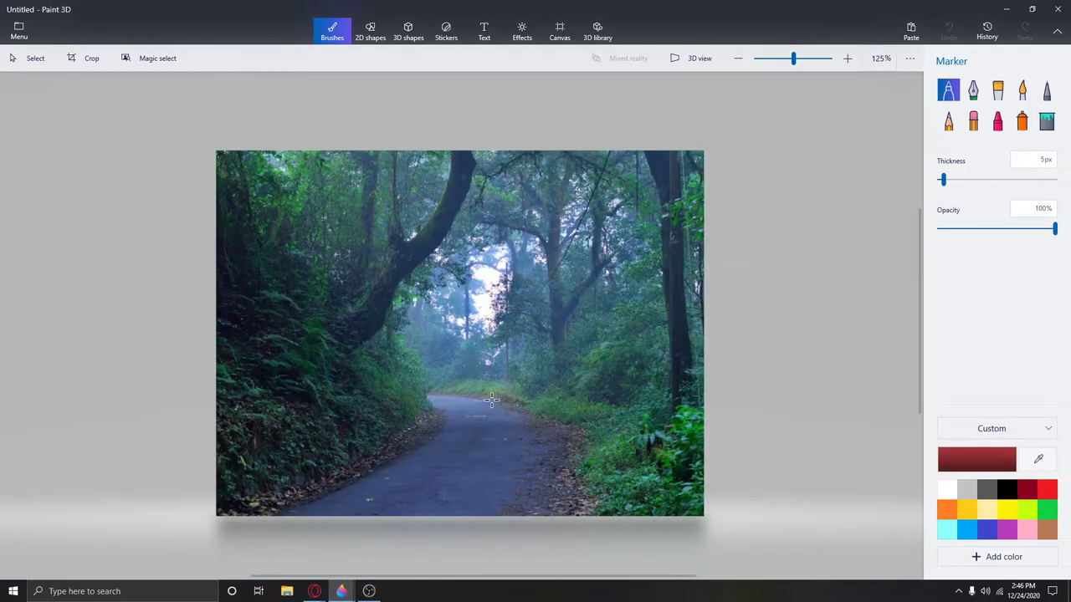
{"action": "scroll", "coordinate": [388, 491], "scroll_direction": "up", "scroll_amount": 5, "text": "ctrl"}
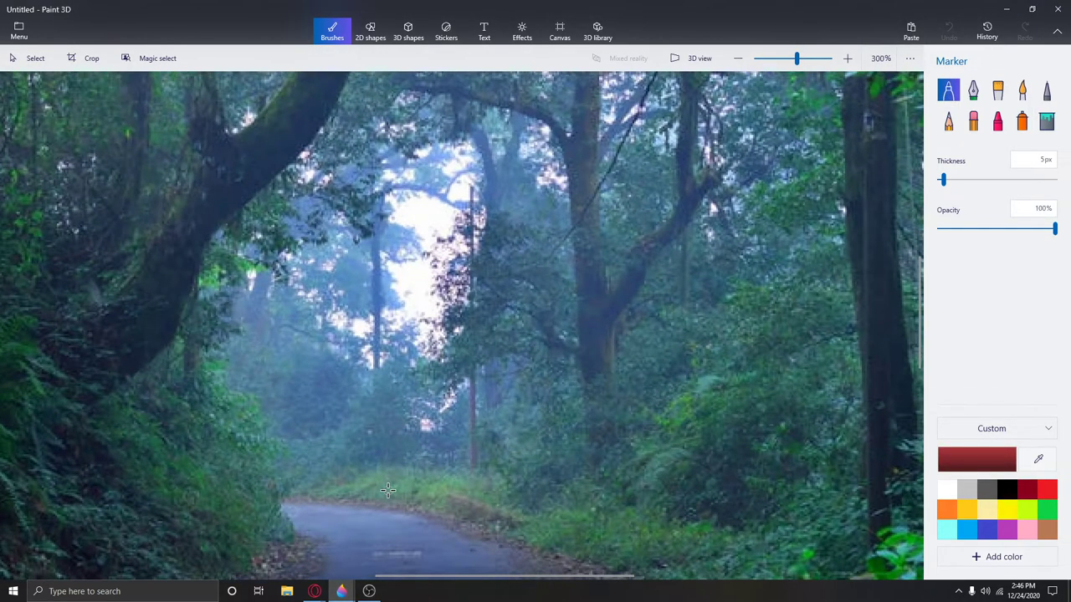
{"action": "scroll", "coordinate": [417, 459], "scroll_direction": "down", "scroll_amount": 2, "text": "ctrl"}
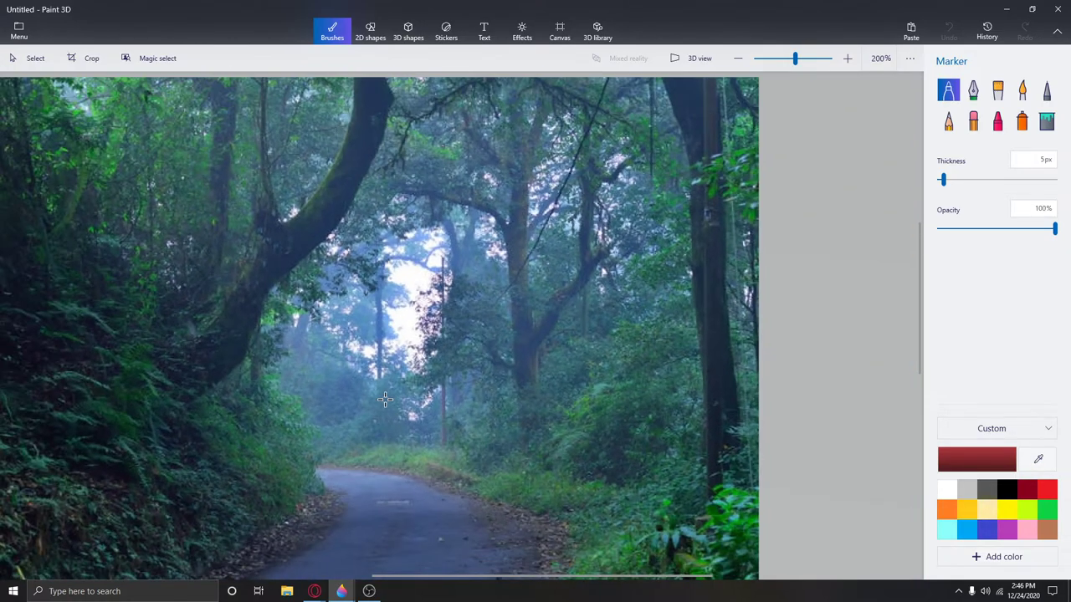
{"action": "scroll", "coordinate": [405, 444], "scroll_direction": "down", "scroll_amount": 2, "text": "ctrl"}
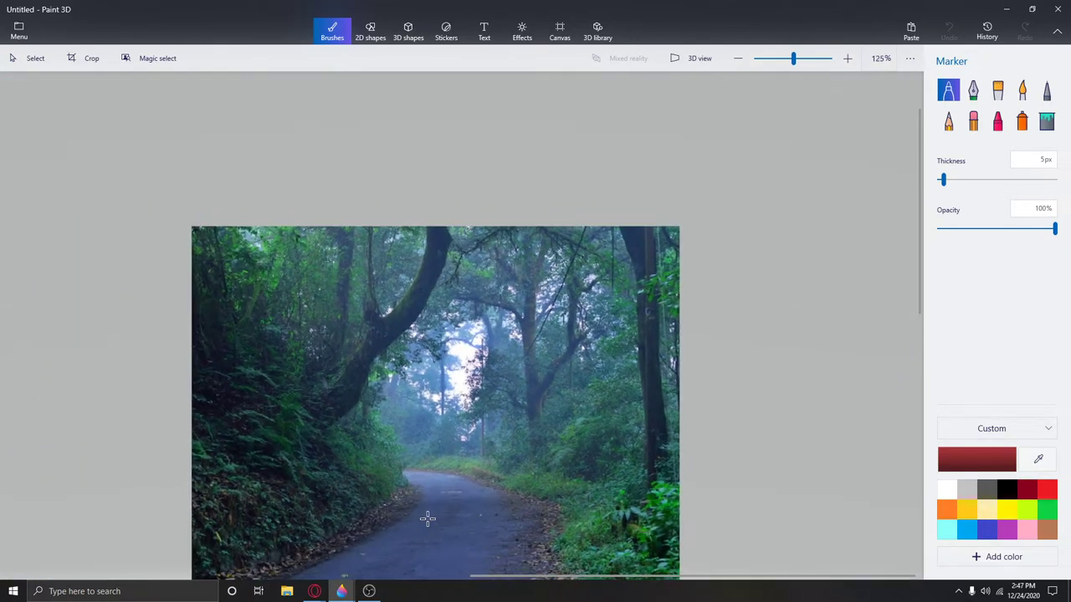
{"action": "scroll", "coordinate": [427, 518], "scroll_direction": "down", "scroll_amount": 2, "text": "ctrl"}
{"action": "scroll", "coordinate": [446, 441], "scroll_direction": "up", "scroll_amount": 2, "text": "ctrl"}
{"action": "scroll", "coordinate": [437, 421], "scroll_direction": "up", "scroll_amount": 1, "text": "ctrl"}
{"action": "scroll", "coordinate": [437, 421], "scroll_direction": "up", "scroll_amount": 4, "text": "ctrl"}
{"action": "scroll", "coordinate": [885, 409], "scroll_direction": "up", "scroll_amount": 2, "text": "ctrl"}
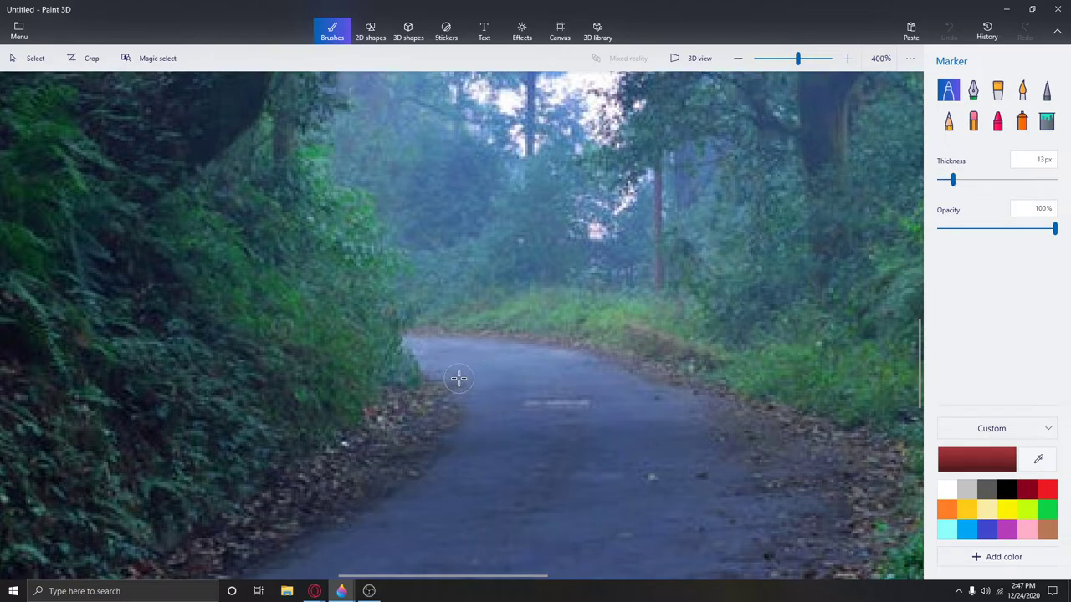
Try red marker and watercolour strokes on the road, then undo them
{"action": "left_click_drag", "start_coordinate": [546, 322], "coordinate": [586, 381]}
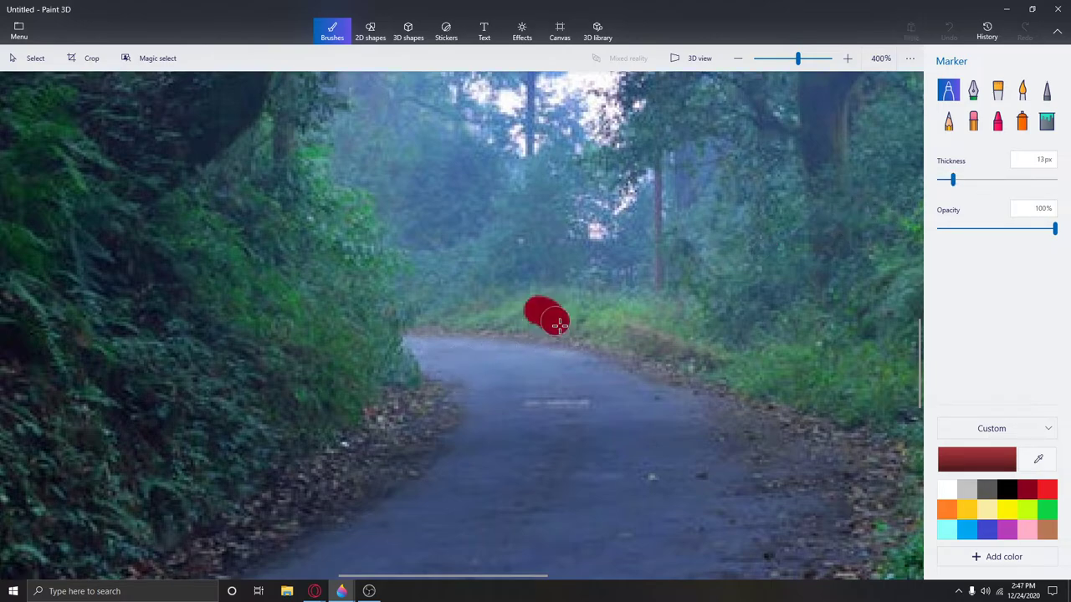
{"action": "left_click", "coordinate": [960, 37]}
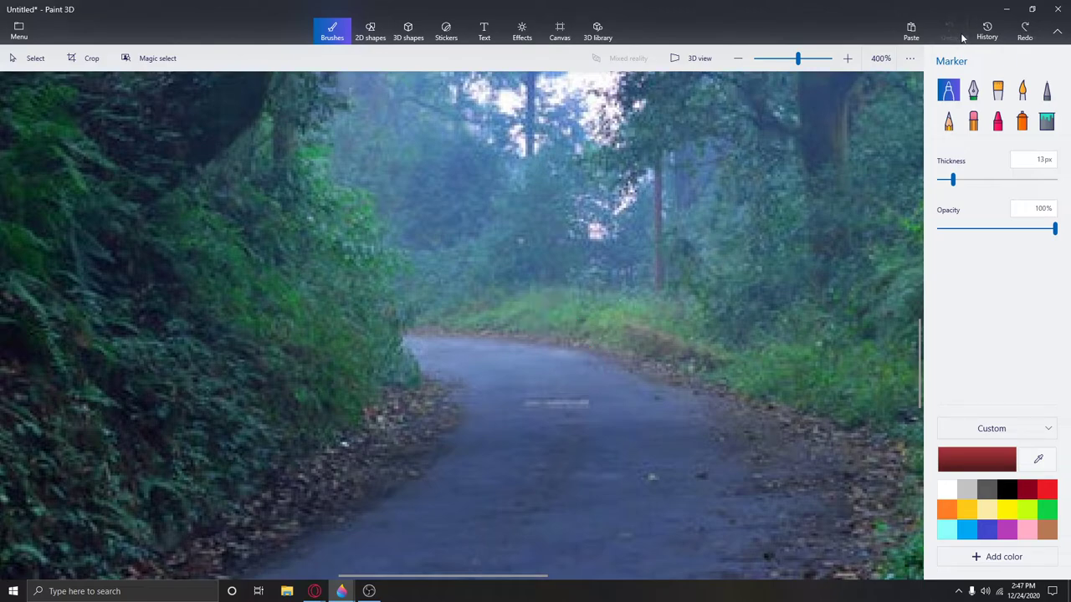
{"action": "left_click", "coordinate": [1023, 89]}
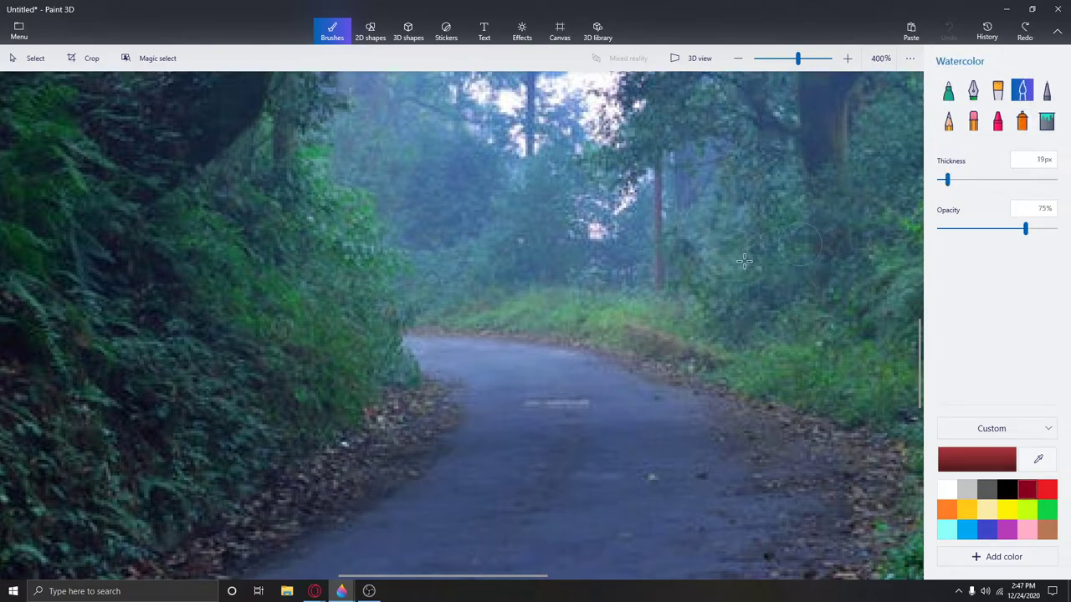
{"action": "left_click_drag", "start_coordinate": [561, 337], "coordinate": [565, 332]}
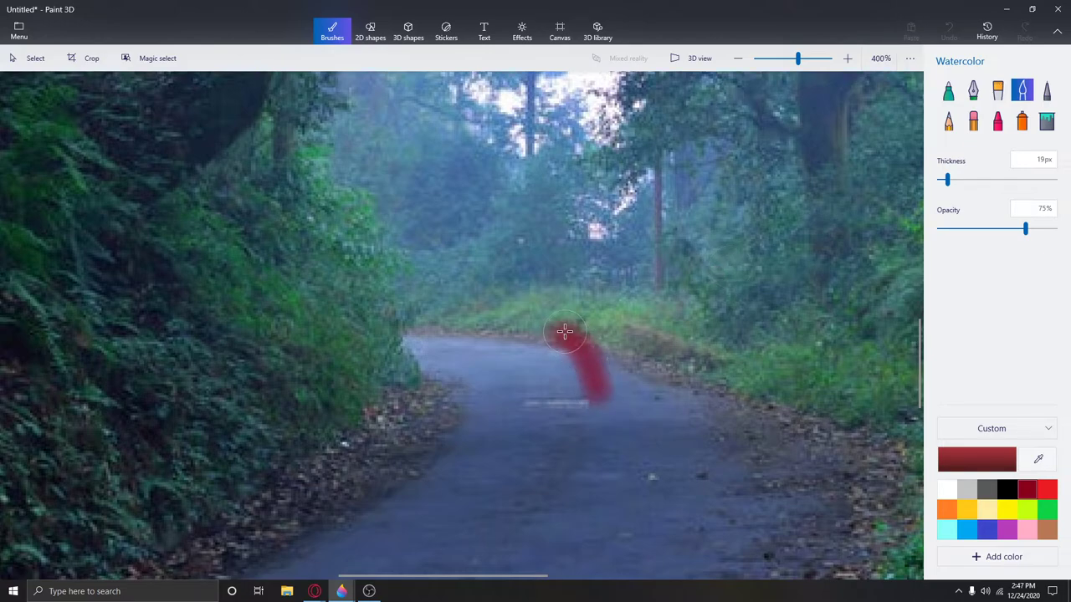
{"action": "mouse_move", "coordinate": [444, 334]}
{"action": "left_mouse_down"}
{"action": "mouse_move", "coordinate": [476, 340]}
{"action": "mouse_move", "coordinate": [465, 359]}
{"action": "left_mouse_up"}
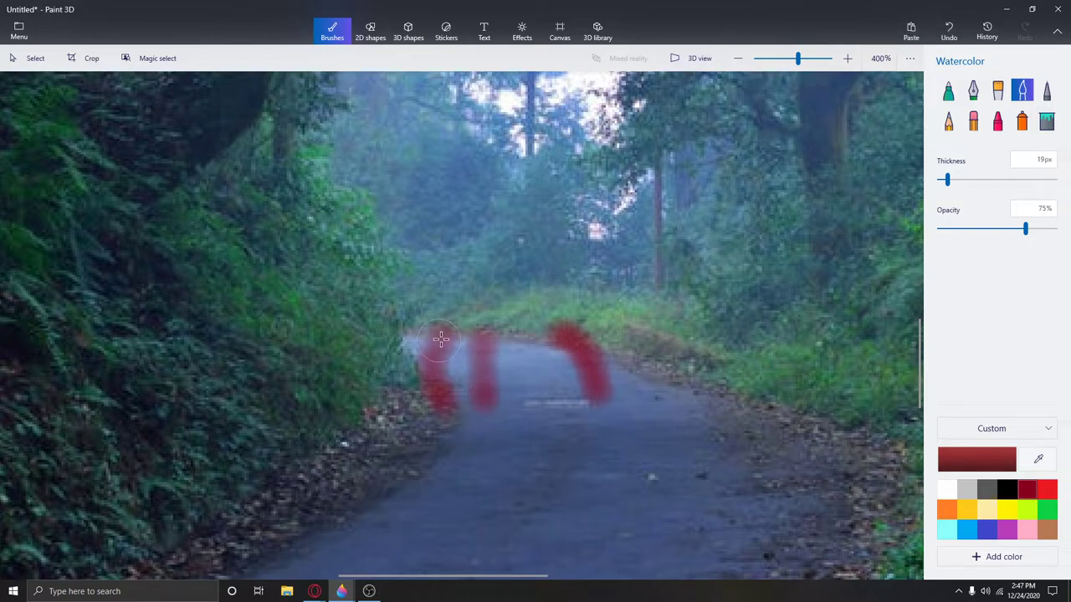
{"action": "left_click_drag", "start_coordinate": [443, 323], "coordinate": [486, 313]}
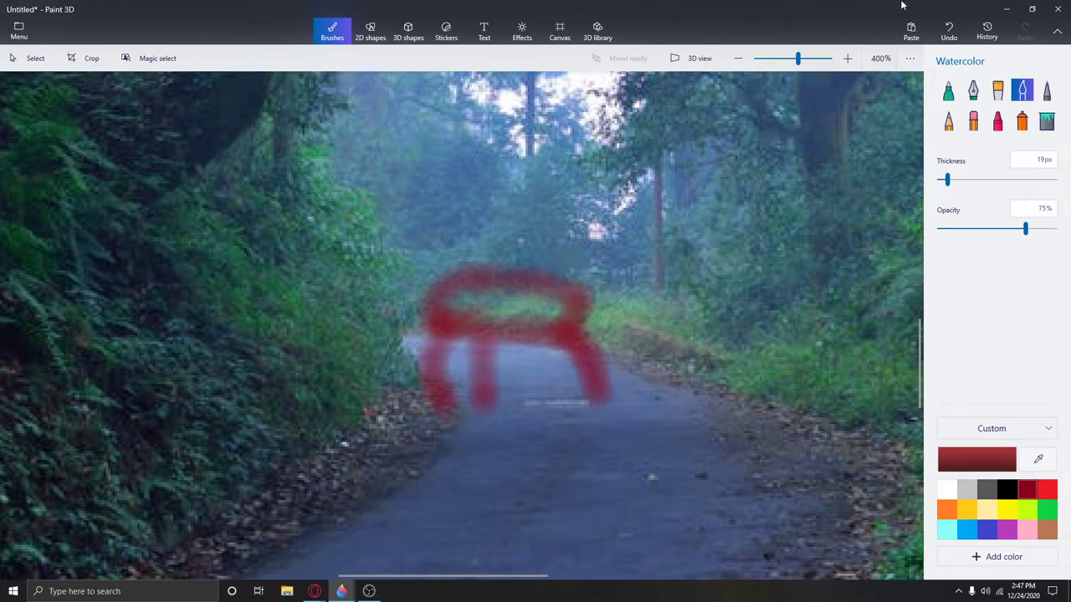
{"action": "left_click", "coordinate": [949, 31]}
{"action": "left_click", "coordinate": [949, 31]}
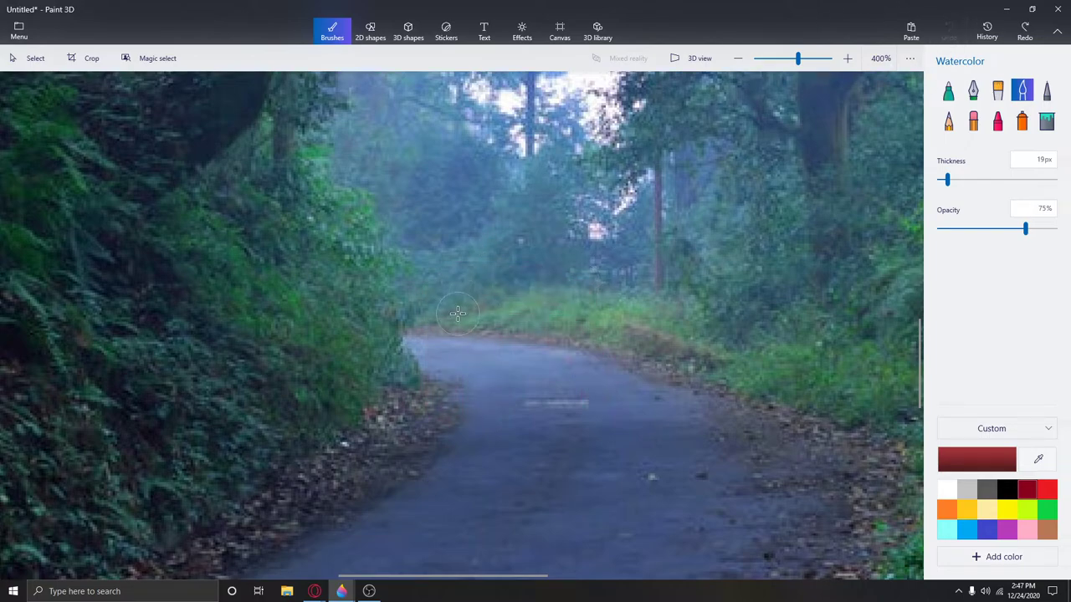
Paint the red creature's two legs, bent body, round head and thick neck
{"action": "left_click_drag", "start_coordinate": [457, 312], "coordinate": [484, 414]}
{"action": "left_click_drag", "start_coordinate": [500, 311], "coordinate": [521, 393]}
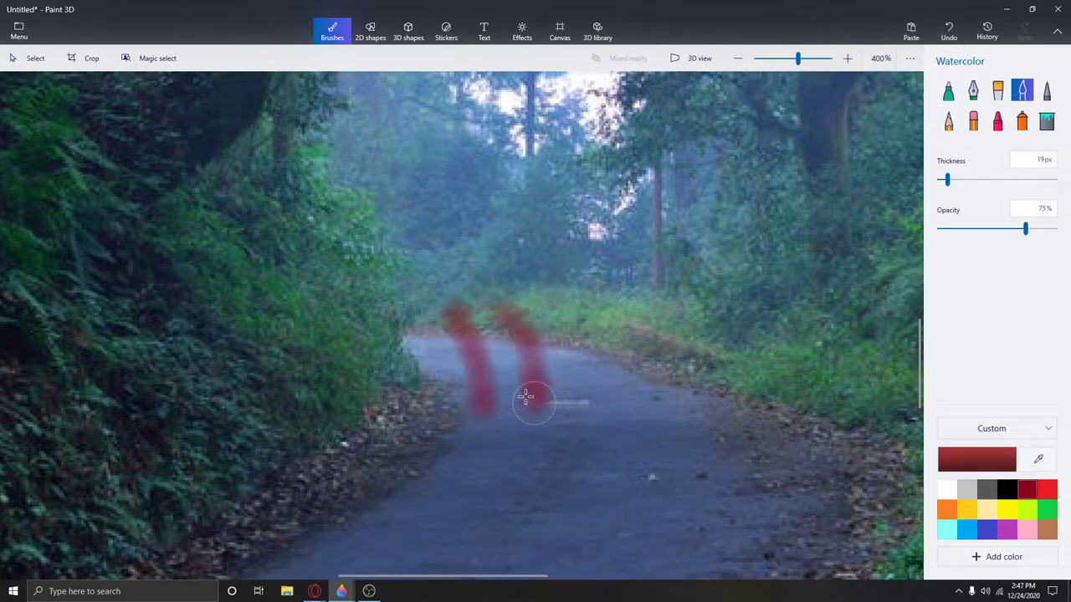
{"action": "mouse_move", "coordinate": [454, 311]}
{"action": "left_mouse_down"}
{"action": "mouse_move", "coordinate": [496, 305]}
{"action": "mouse_move", "coordinate": [477, 298]}
{"action": "mouse_move", "coordinate": [487, 264]}
{"action": "mouse_move", "coordinate": [567, 226]}
{"action": "left_mouse_up"}
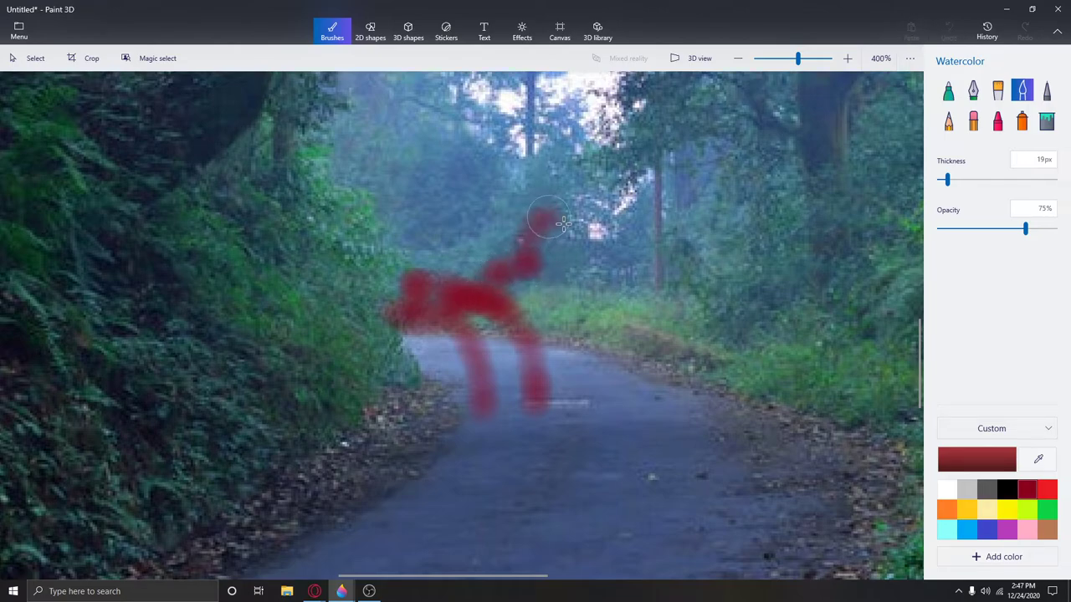
{"action": "left_click_drag", "start_coordinate": [567, 226], "coordinate": [490, 275]}
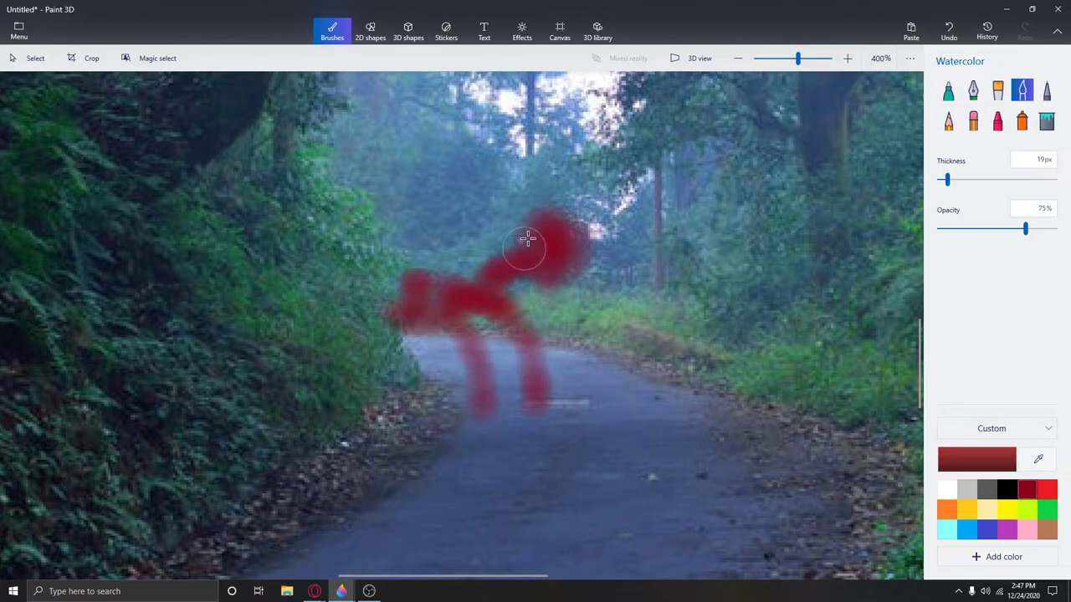
{"action": "left_click_drag", "start_coordinate": [534, 232], "coordinate": [536, 398]}
{"action": "mouse_move", "coordinate": [460, 314]}
{"action": "left_mouse_down"}
{"action": "mouse_move", "coordinate": [456, 337]}
{"action": "mouse_move", "coordinate": [437, 289]}
{"action": "mouse_move", "coordinate": [418, 311]}
{"action": "mouse_move", "coordinate": [444, 306]}
{"action": "mouse_move", "coordinate": [410, 299]}
{"action": "mouse_move", "coordinate": [393, 310]}
{"action": "left_mouse_up"}
{"action": "left_click_drag", "start_coordinate": [521, 236], "coordinate": [465, 322]}
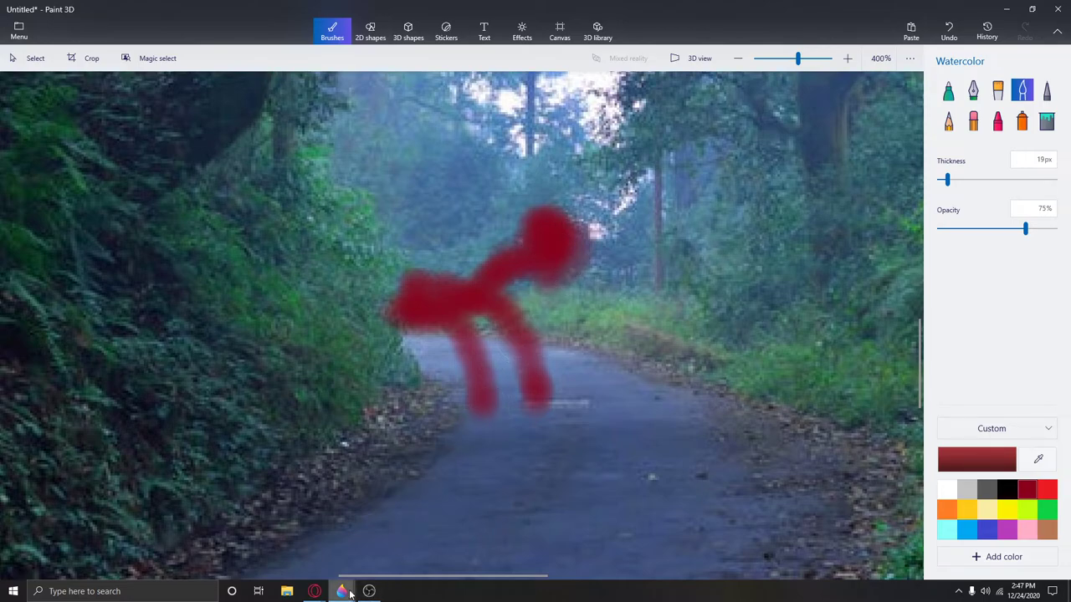
Bring up the forest road painting and thicken the red figure's rear and left leg
{"action": "left_click", "coordinate": [483, 554]}
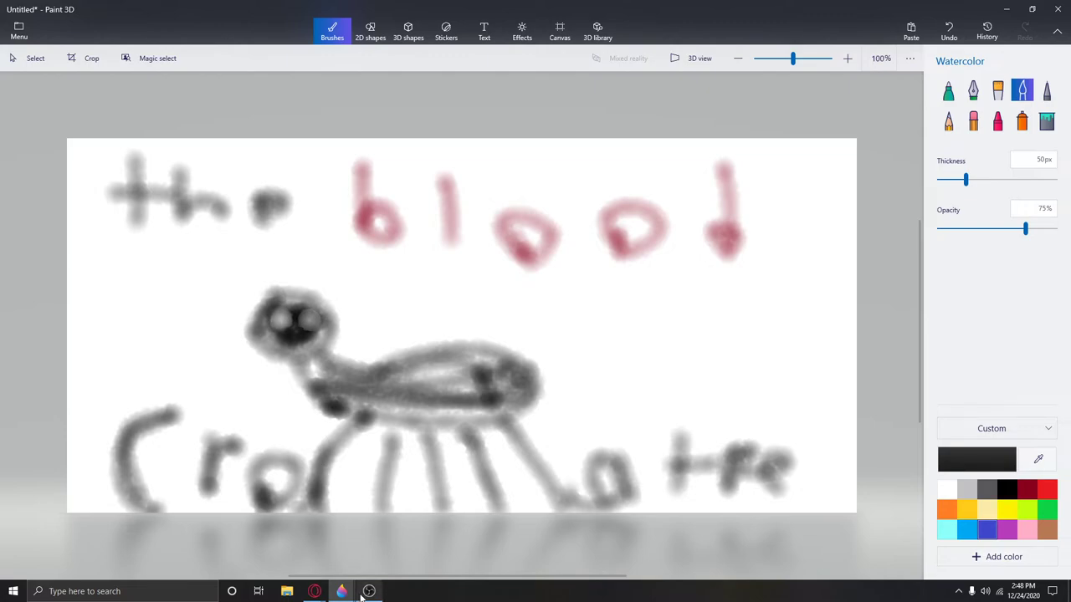
{"action": "mouse_move", "coordinate": [342, 592]}
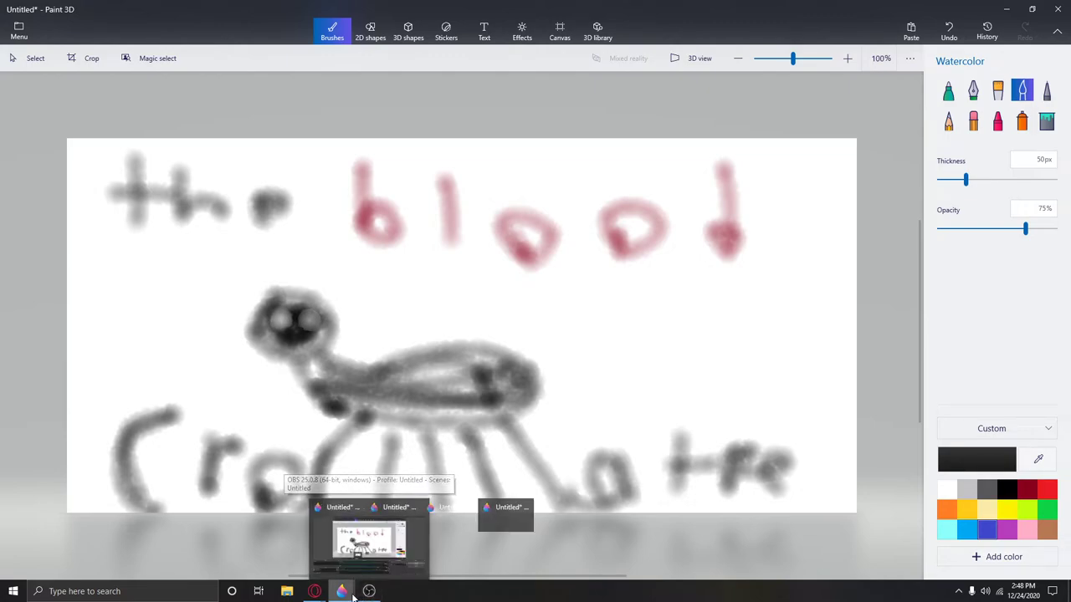
{"action": "left_click", "coordinate": [410, 556]}
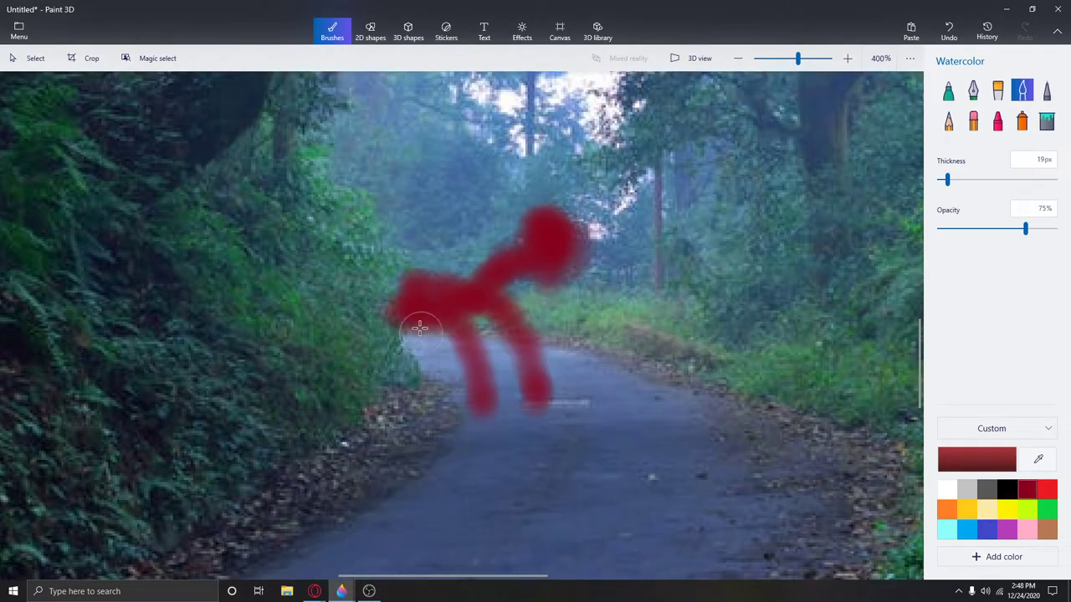
{"action": "mouse_move", "coordinate": [419, 325]}
{"action": "left_mouse_down"}
{"action": "mouse_move", "coordinate": [411, 289]}
{"action": "mouse_move", "coordinate": [396, 306]}
{"action": "mouse_move", "coordinate": [394, 293]}
{"action": "left_mouse_up"}
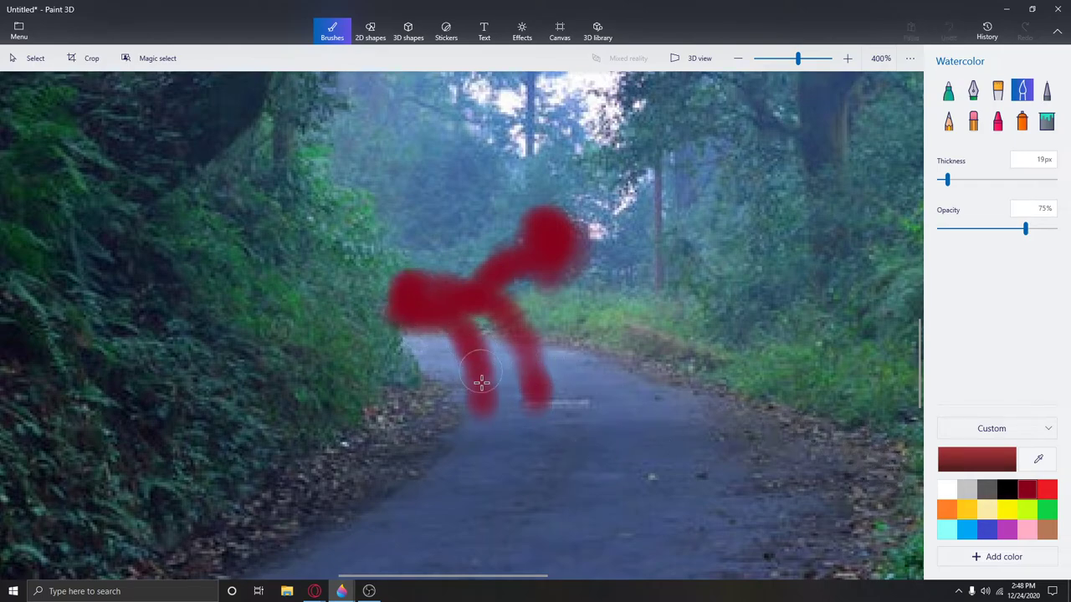
{"action": "left_click_drag", "start_coordinate": [465, 336], "coordinate": [484, 415]}
{"action": "mouse_move", "coordinate": [500, 301]}
{"action": "left_mouse_down"}
{"action": "mouse_move", "coordinate": [537, 387]}
{"action": "mouse_move", "coordinate": [495, 310]}
{"action": "left_mouse_up"}
{"action": "left_click_drag", "start_coordinate": [465, 350], "coordinate": [478, 401]}
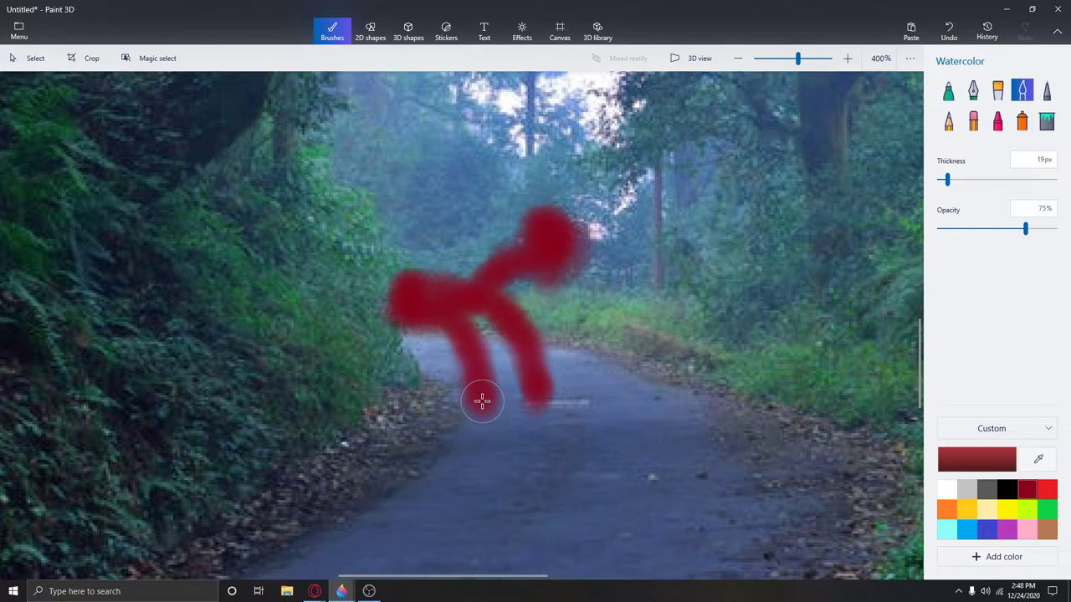
Switch the paint colour to black and undo a first black stroke over the legs
{"action": "left_click", "coordinate": [12, 594]}
{"action": "type", "text": "p"}
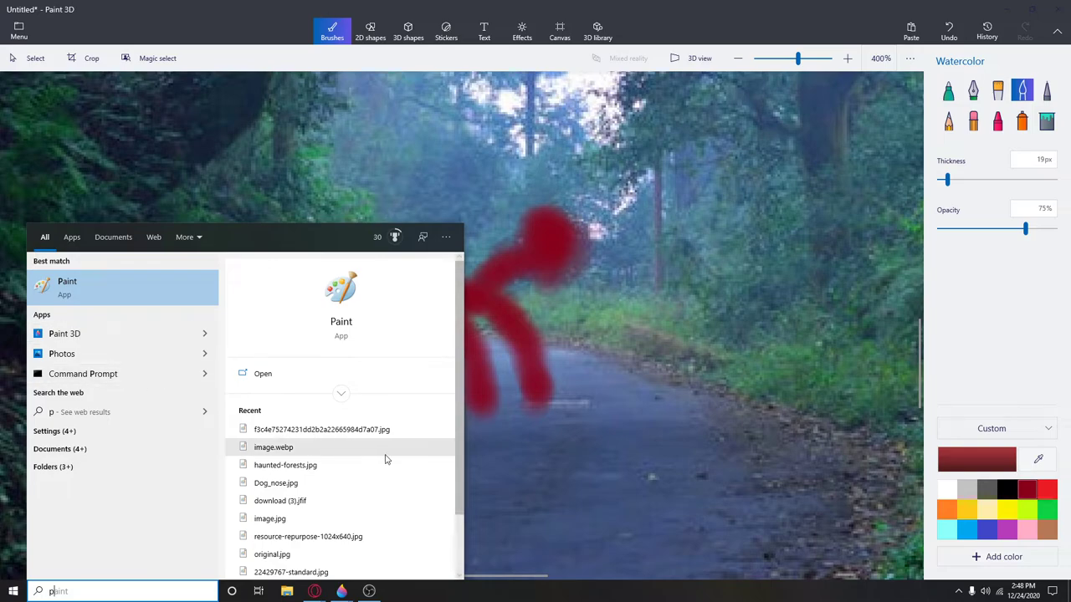
{"action": "left_click", "coordinate": [34, 178]}
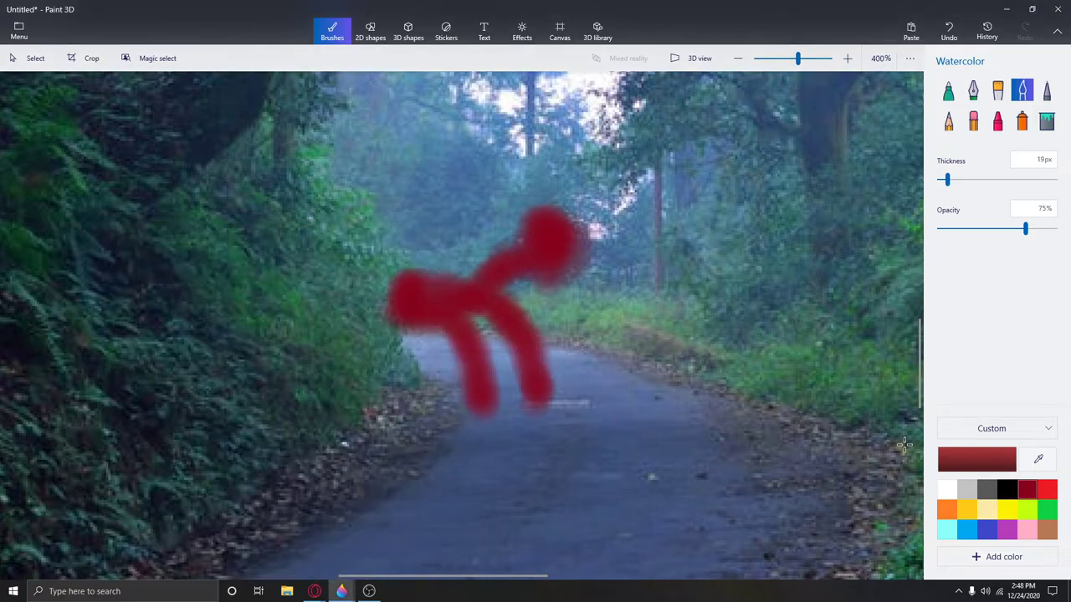
{"action": "left_click", "coordinate": [1008, 490]}
{"action": "mouse_move", "coordinate": [459, 378]}
{"action": "left_mouse_down"}
{"action": "mouse_move", "coordinate": [495, 407]}
{"action": "mouse_move", "coordinate": [469, 393]}
{"action": "left_mouse_up"}
{"action": "left_click", "coordinate": [949, 31]}
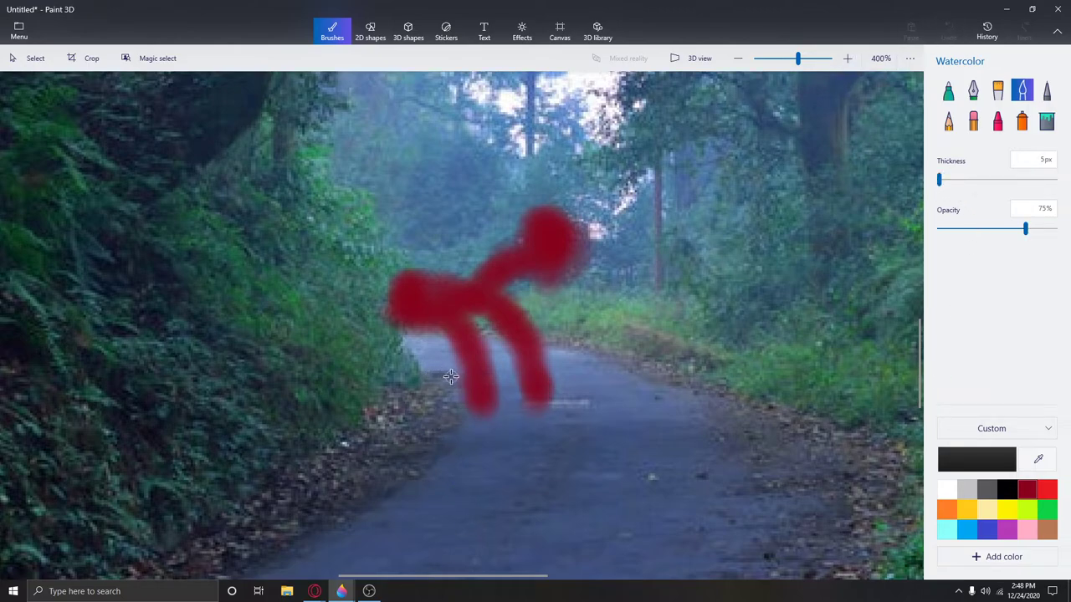
Brush dark shadows under and around both feet with a 12px brush
{"action": "left_click", "coordinate": [481, 413]}
{"action": "left_click", "coordinate": [943, 180]}
{"action": "mouse_move", "coordinate": [468, 408]}
{"action": "left_mouse_down"}
{"action": "mouse_move", "coordinate": [439, 382]}
{"action": "mouse_move", "coordinate": [530, 407]}
{"action": "left_mouse_up"}
{"action": "mouse_move", "coordinate": [503, 365]}
{"action": "left_mouse_down"}
{"action": "mouse_move", "coordinate": [531, 393]}
{"action": "mouse_move", "coordinate": [424, 368]}
{"action": "mouse_move", "coordinate": [461, 388]}
{"action": "mouse_move", "coordinate": [487, 378]}
{"action": "mouse_move", "coordinate": [524, 399]}
{"action": "mouse_move", "coordinate": [548, 376]}
{"action": "mouse_move", "coordinate": [534, 402]}
{"action": "left_mouse_up"}
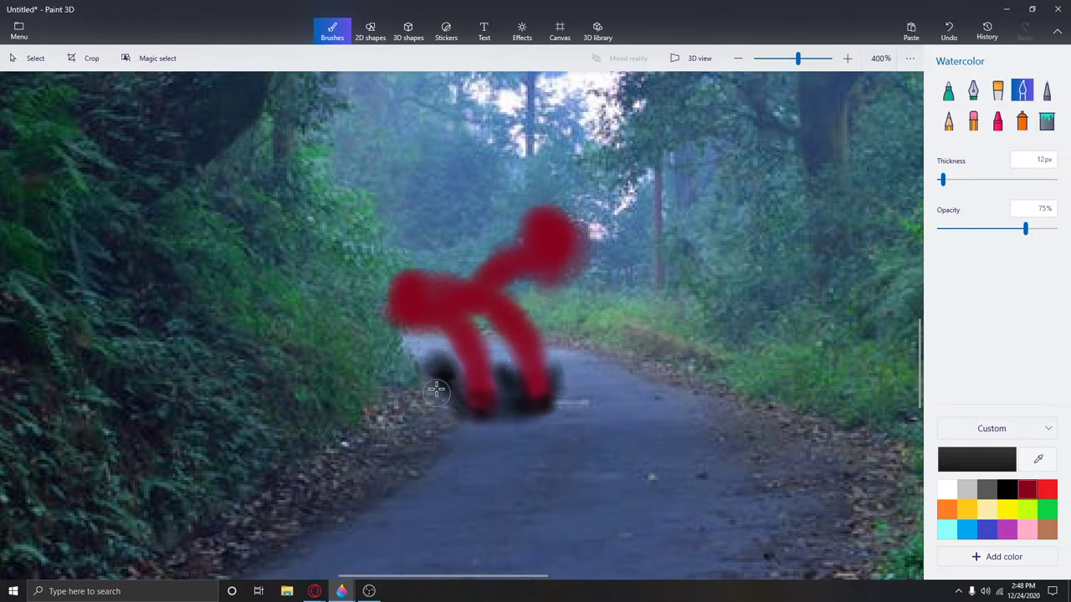
{"action": "mouse_move", "coordinate": [436, 386]}
{"action": "left_mouse_down"}
{"action": "mouse_move", "coordinate": [419, 358]}
{"action": "mouse_move", "coordinate": [401, 383]}
{"action": "left_mouse_up"}
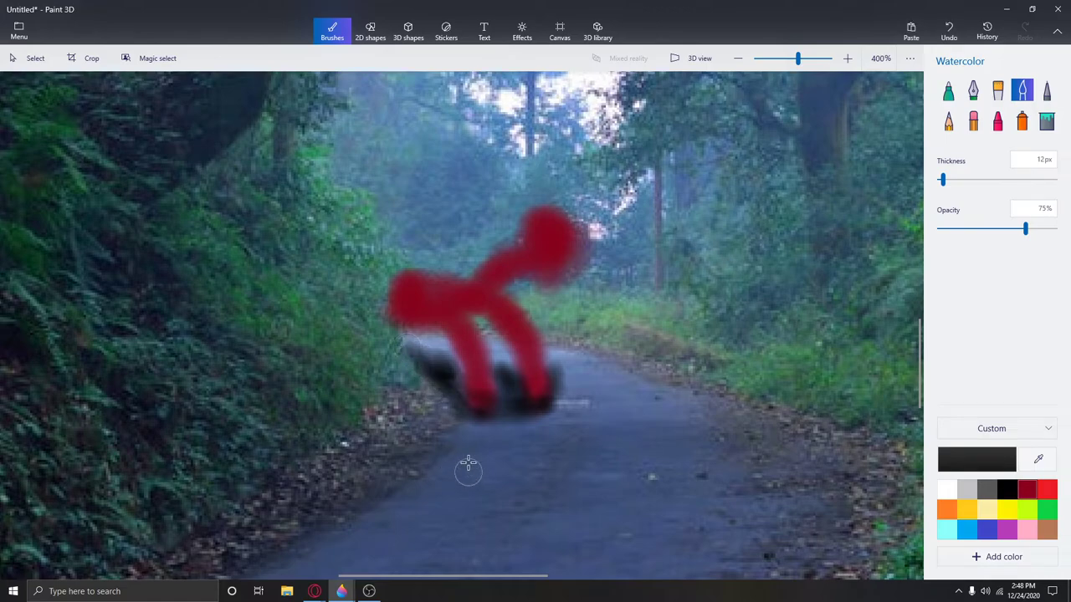
{"action": "scroll", "coordinate": [478, 399], "scroll_direction": "up", "scroll_amount": 3}
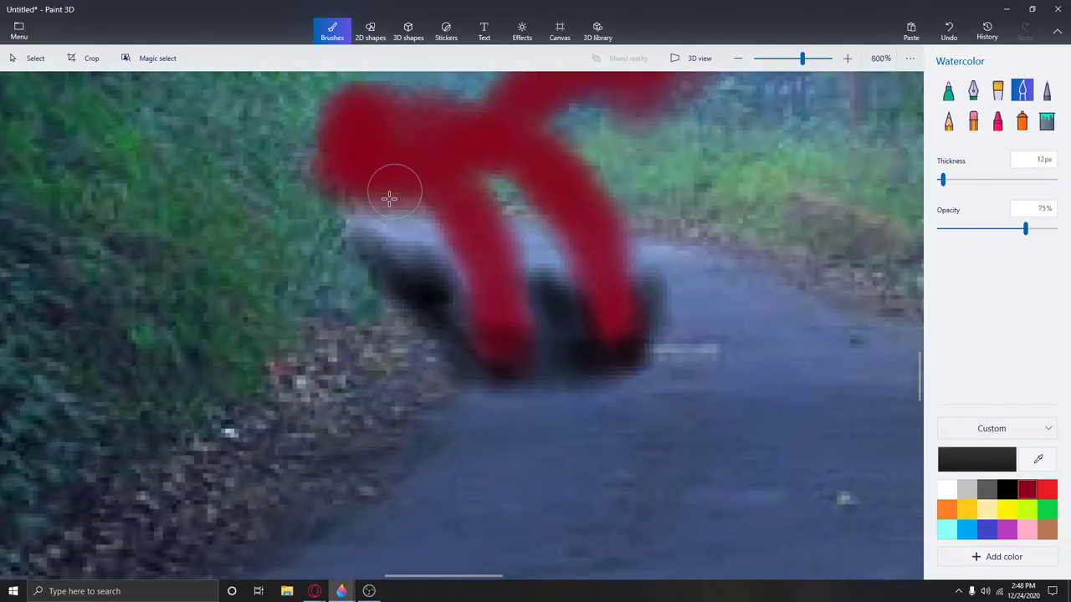
{"action": "scroll", "coordinate": [397, 162], "scroll_direction": "up", "scroll_amount": 4}
{"action": "scroll", "coordinate": [440, 167], "scroll_direction": "down", "scroll_amount": 4}
{"action": "scroll", "coordinate": [430, 132], "scroll_direction": "up", "scroll_amount": 4}
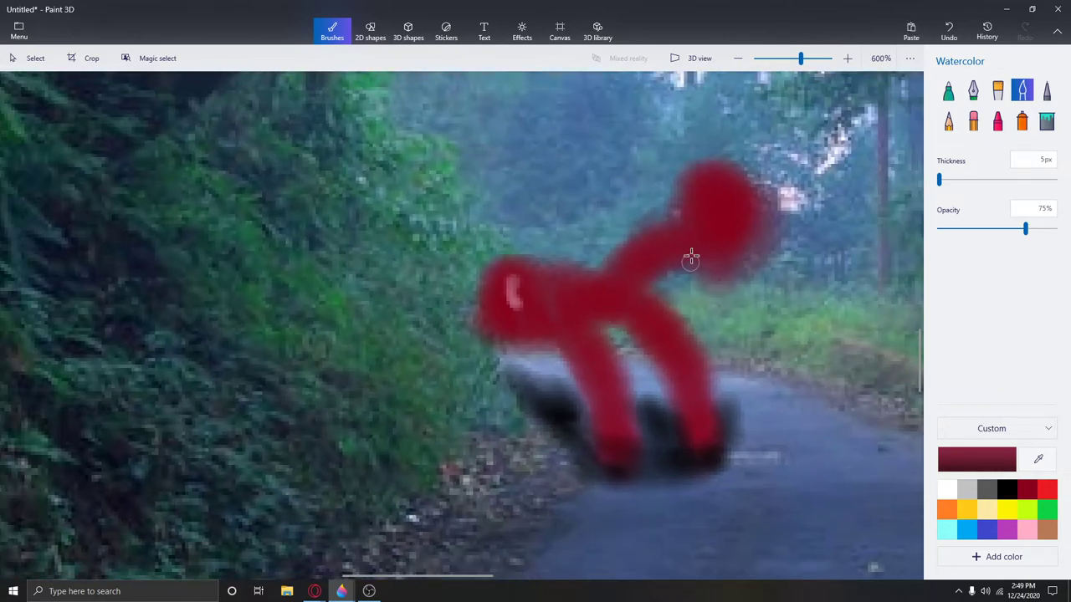
{"action": "scroll", "coordinate": [694, 253], "scroll_direction": "up", "scroll_amount": 3}
Add light pink highlight streaks on the right leg, body, left leg and lower-left body
{"action": "left_click", "coordinate": [1027, 528]}
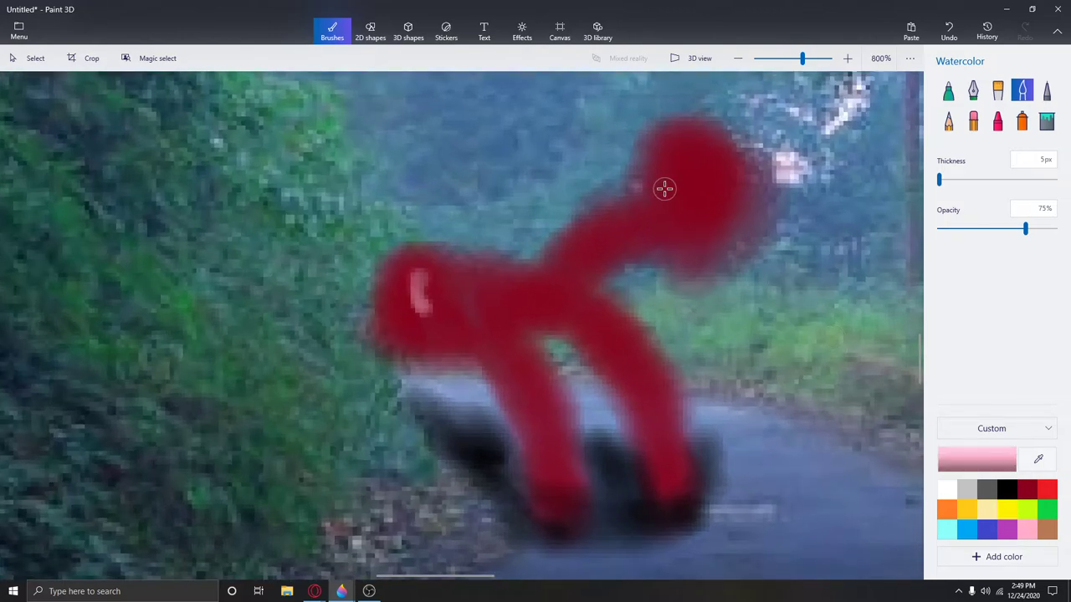
{"action": "left_click_drag", "start_coordinate": [590, 328], "coordinate": [622, 371]}
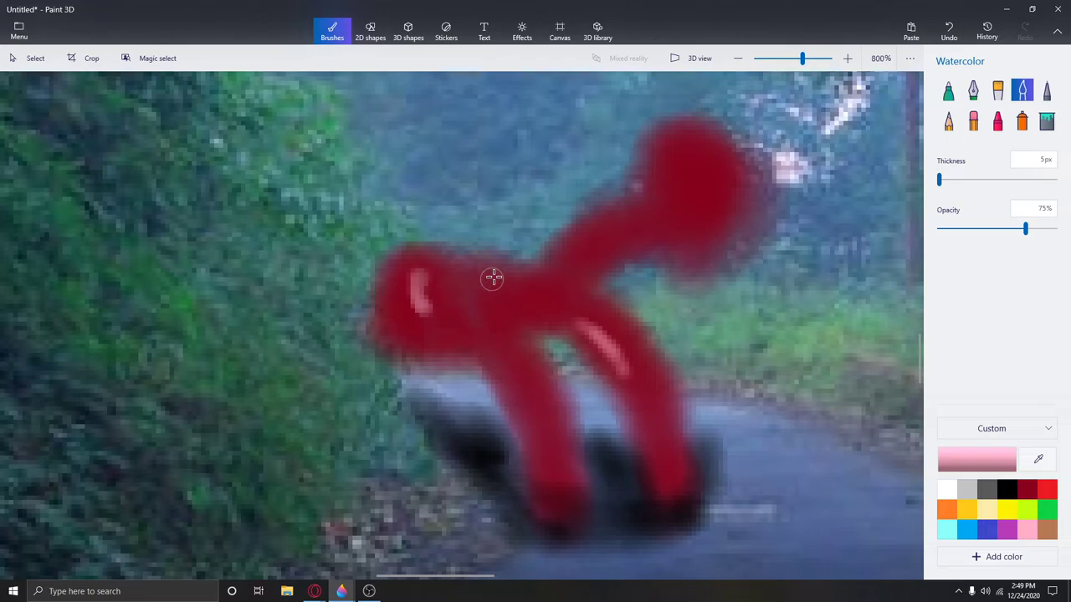
{"action": "left_click_drag", "start_coordinate": [495, 277], "coordinate": [490, 279]}
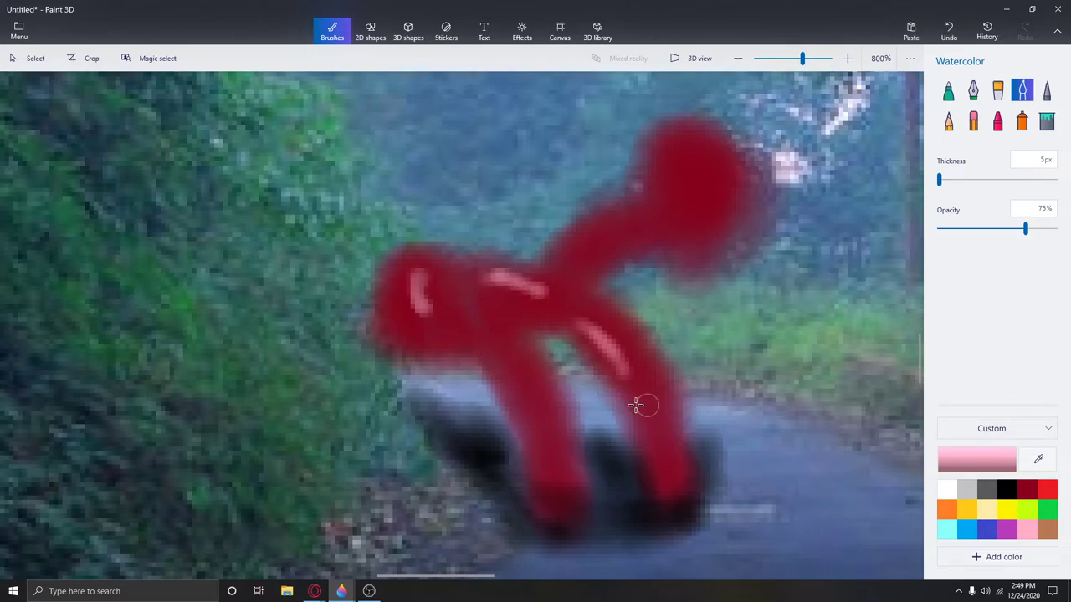
{"action": "left_click_drag", "start_coordinate": [540, 429], "coordinate": [536, 427]}
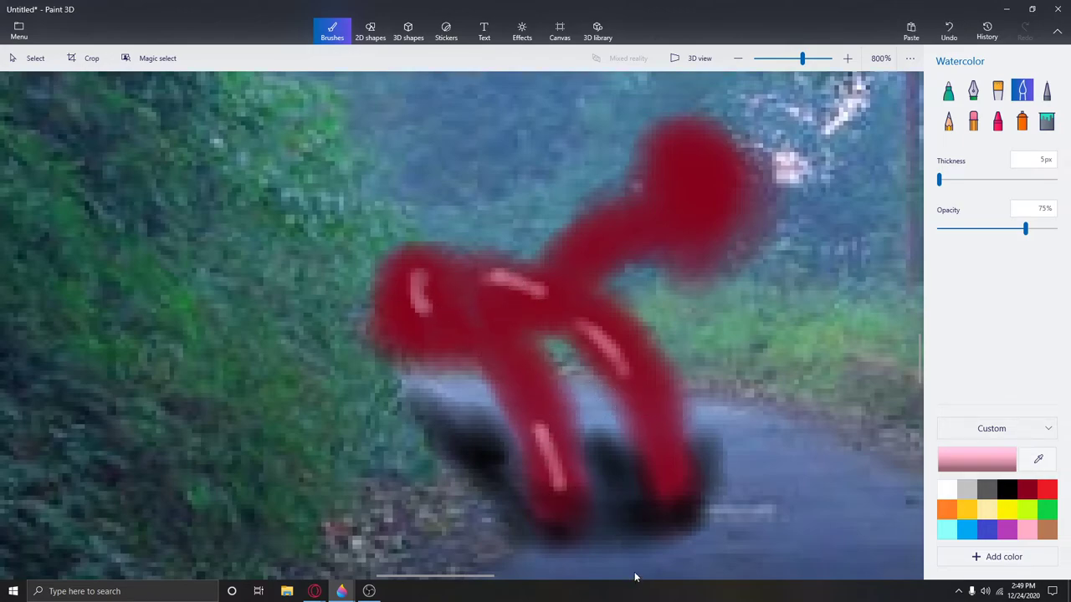
{"action": "left_click_drag", "start_coordinate": [440, 353], "coordinate": [410, 366]}
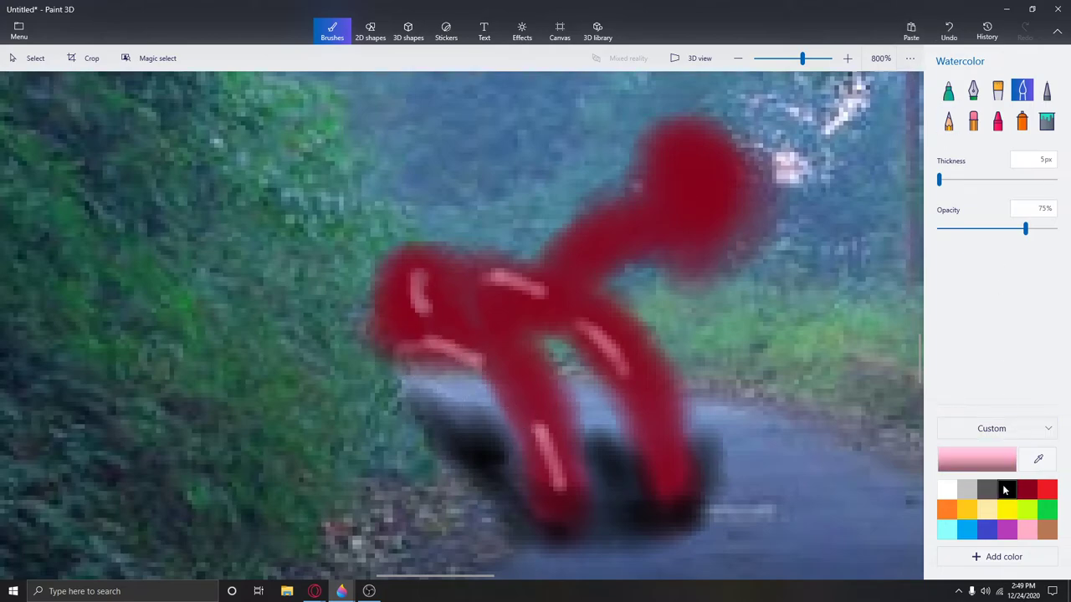
Try black shading along the neck and under the left arm, undoing each attempt
{"action": "left_click", "coordinate": [1004, 488]}
{"action": "mouse_move", "coordinate": [411, 342]}
{"action": "left_mouse_down"}
{"action": "mouse_move", "coordinate": [494, 360]}
{"action": "mouse_move", "coordinate": [380, 335]}
{"action": "mouse_move", "coordinate": [530, 340]}
{"action": "left_mouse_up"}
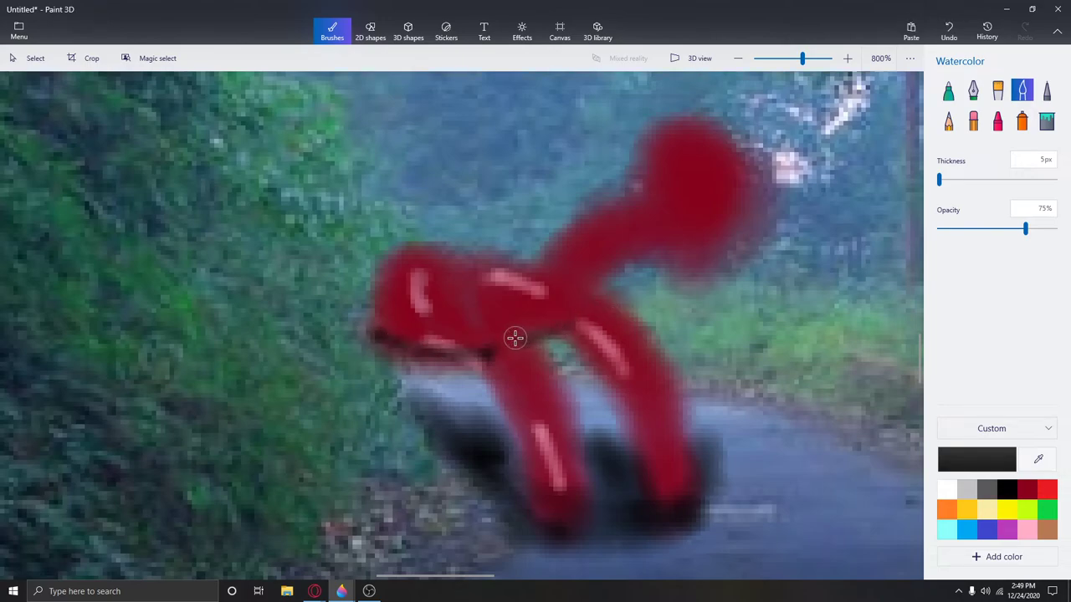
{"action": "mouse_move", "coordinate": [640, 244]}
{"action": "left_mouse_down"}
{"action": "mouse_move", "coordinate": [580, 276]}
{"action": "mouse_move", "coordinate": [624, 253]}
{"action": "mouse_move", "coordinate": [593, 310]}
{"action": "left_mouse_up"}
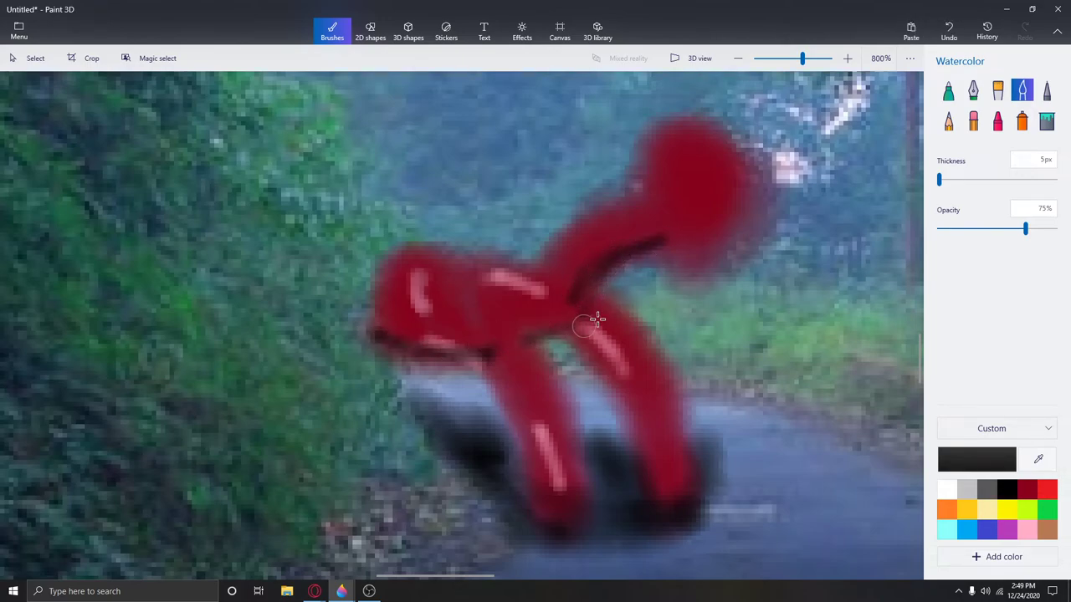
{"action": "left_click", "coordinate": [960, 41]}
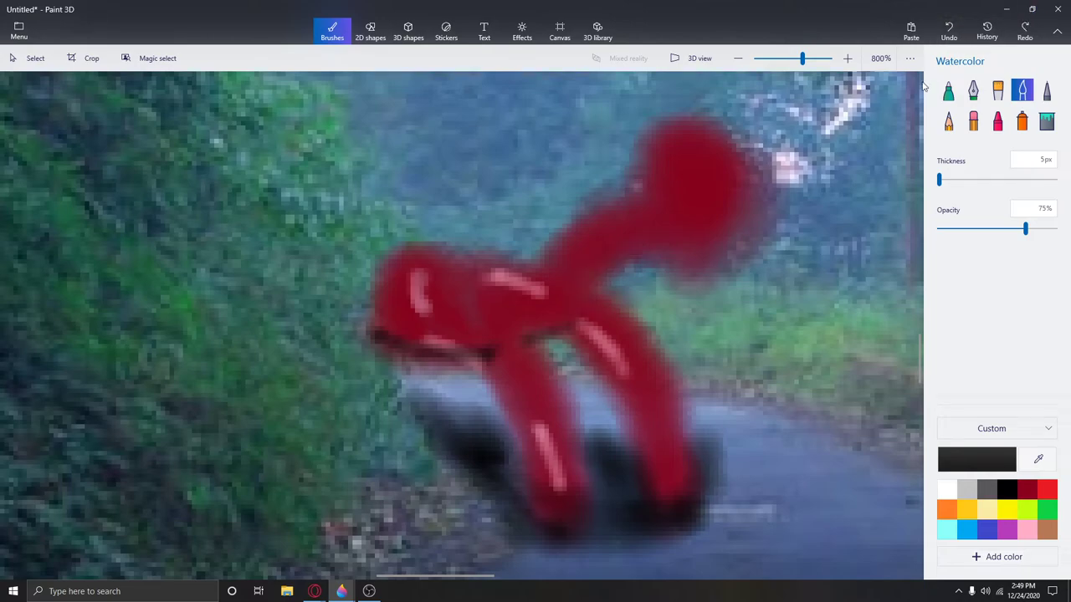
{"action": "left_click", "coordinate": [948, 38]}
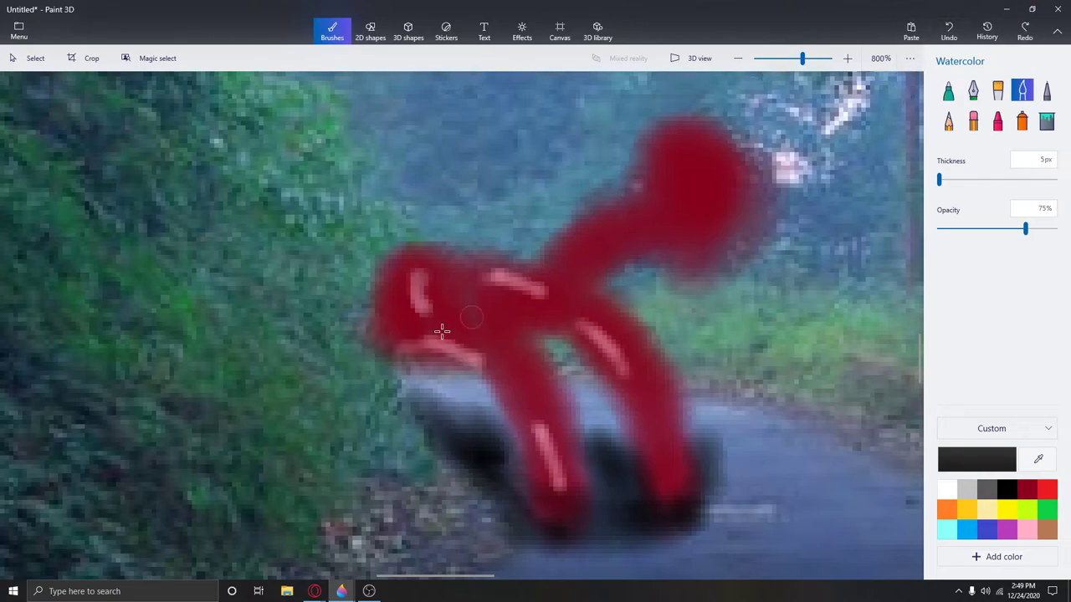
{"action": "left_click_drag", "start_coordinate": [399, 353], "coordinate": [627, 374]}
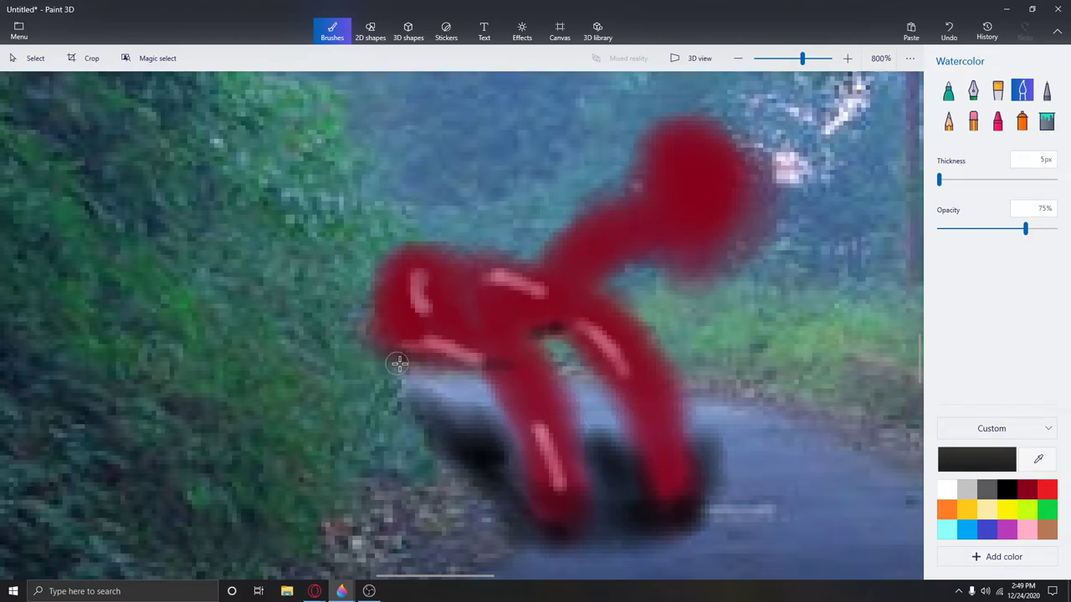
{"action": "left_click_drag", "start_coordinate": [401, 364], "coordinate": [554, 367]}
{"action": "left_click", "coordinate": [948, 31]}
Dab black eye dots on the head and shape the screaming mouth in red
{"action": "left_click_drag", "start_coordinate": [673, 166], "coordinate": [677, 168]}
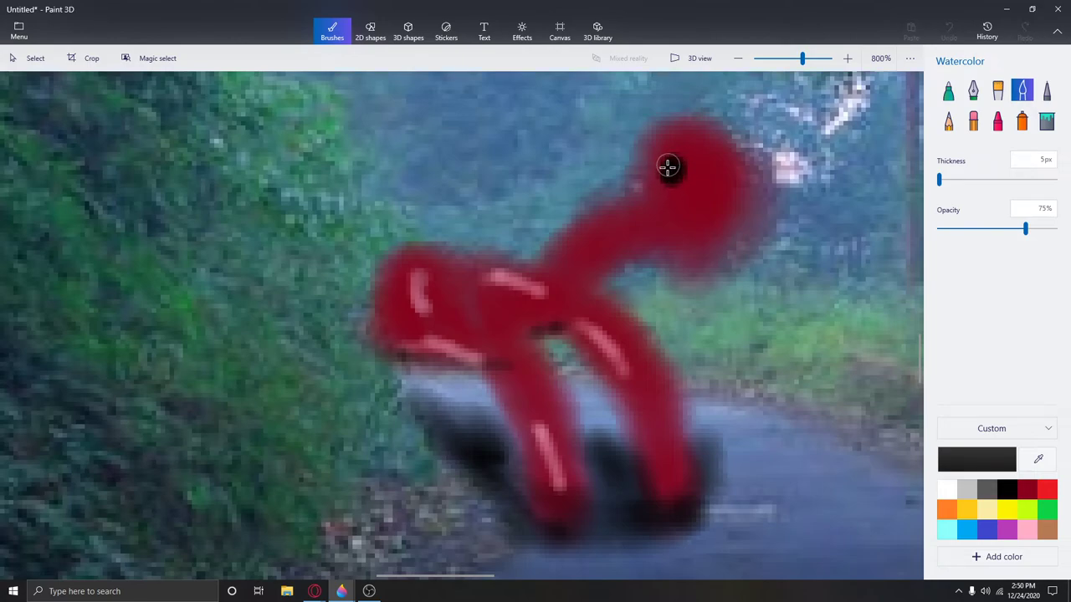
{"action": "left_click", "coordinate": [716, 173]}
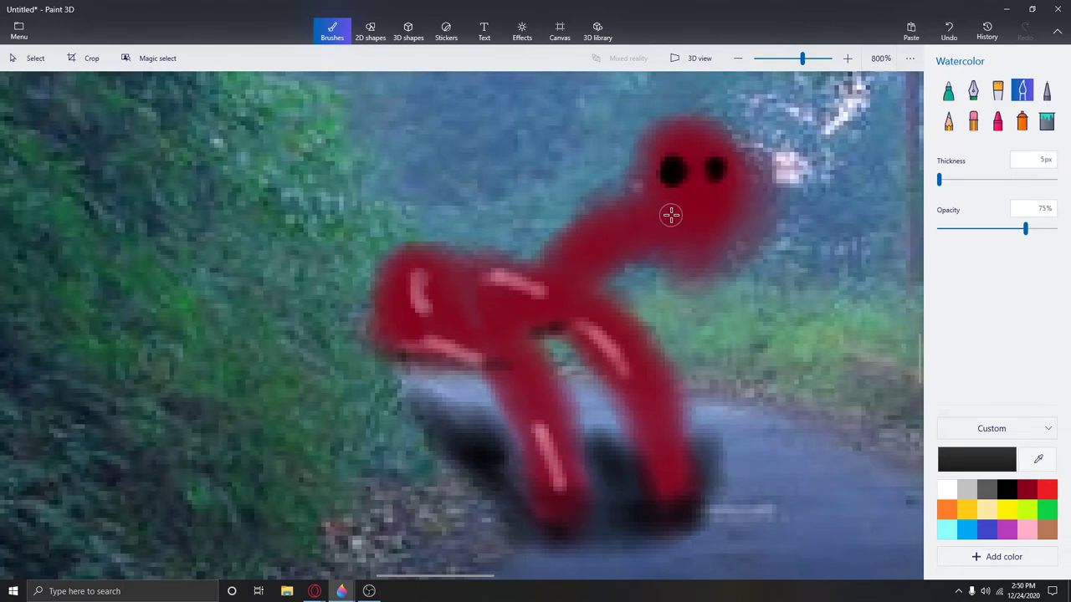
{"action": "left_click_drag", "start_coordinate": [672, 210], "coordinate": [713, 214]}
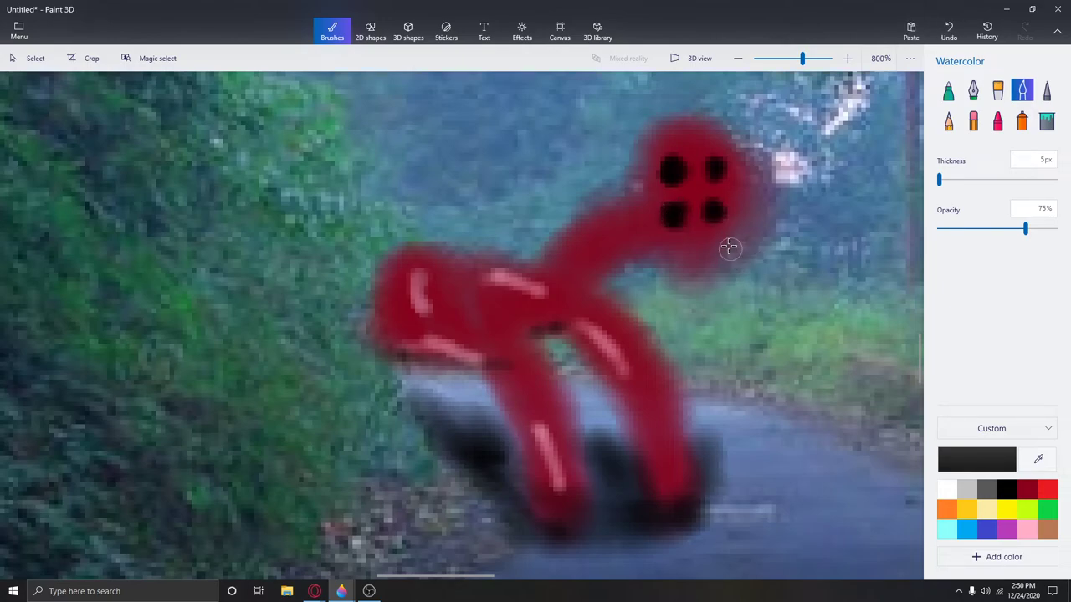
{"action": "mouse_move", "coordinate": [677, 243]}
{"action": "left_mouse_down"}
{"action": "mouse_move", "coordinate": [693, 275]}
{"action": "mouse_move", "coordinate": [693, 262]}
{"action": "mouse_move", "coordinate": [700, 310]}
{"action": "mouse_move", "coordinate": [691, 278]}
{"action": "mouse_move", "coordinate": [689, 311]}
{"action": "mouse_move", "coordinate": [707, 259]}
{"action": "mouse_move", "coordinate": [698, 311]}
{"action": "mouse_move", "coordinate": [694, 272]}
{"action": "left_mouse_up"}
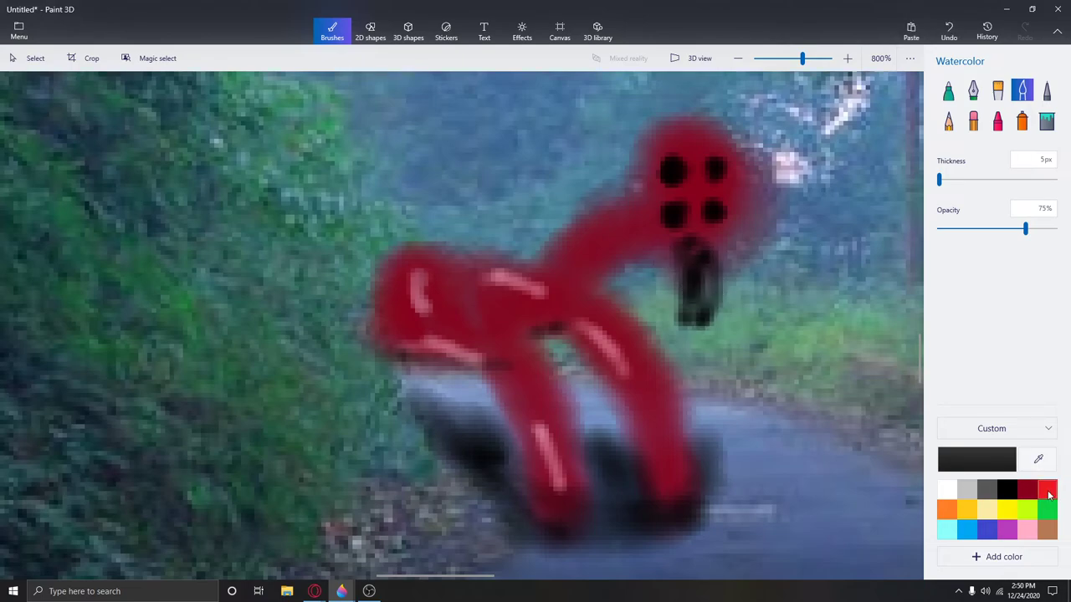
{"action": "mouse_move", "coordinate": [662, 260]}
{"action": "left_mouse_down"}
{"action": "mouse_move", "coordinate": [666, 321]}
{"action": "mouse_move", "coordinate": [674, 256]}
{"action": "mouse_move", "coordinate": [669, 299]}
{"action": "mouse_move", "coordinate": [686, 323]}
{"action": "mouse_move", "coordinate": [701, 323]}
{"action": "left_mouse_up"}
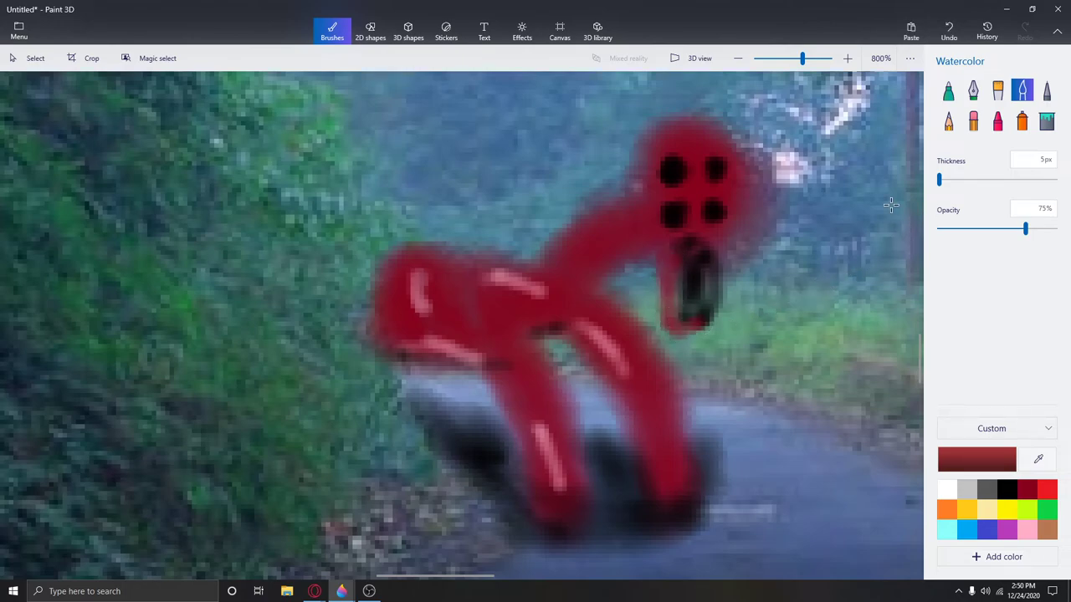
{"action": "mouse_move", "coordinate": [731, 244]}
{"action": "left_mouse_down"}
{"action": "mouse_move", "coordinate": [713, 321]}
{"action": "mouse_move", "coordinate": [724, 242]}
{"action": "mouse_move", "coordinate": [725, 307]}
{"action": "mouse_move", "coordinate": [694, 323]}
{"action": "mouse_move", "coordinate": [666, 280]}
{"action": "left_mouse_up"}
{"action": "mouse_move", "coordinate": [669, 243]}
{"action": "left_mouse_down"}
{"action": "mouse_move", "coordinate": [669, 306]}
{"action": "mouse_move", "coordinate": [711, 323]}
{"action": "left_mouse_up"}
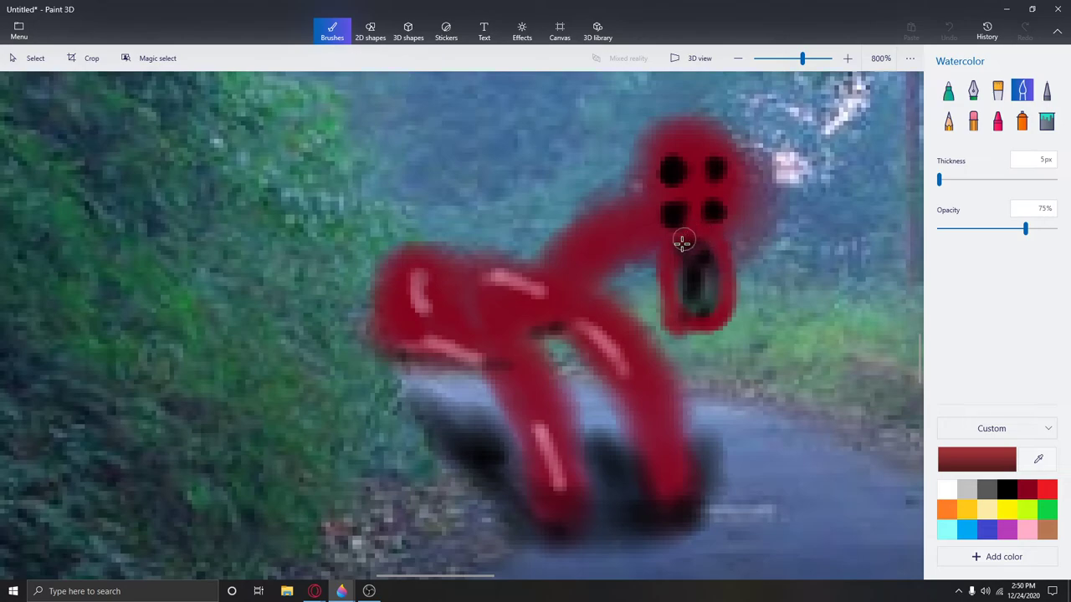
Fill the mouth with black and redraw the dark neck stroke after undoing it
{"action": "left_click", "coordinate": [1006, 488]}
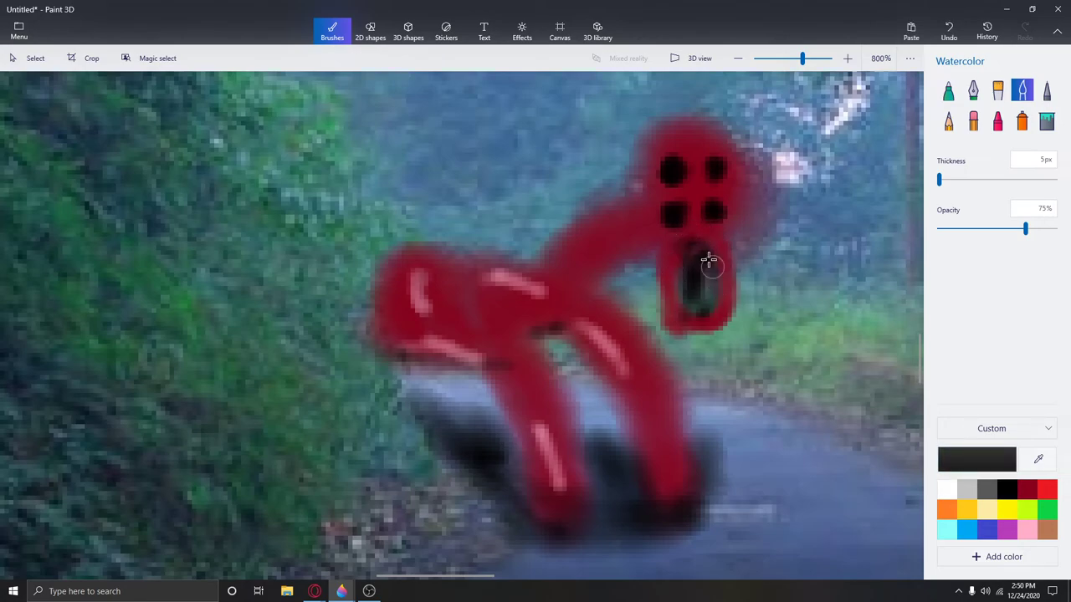
{"action": "mouse_move", "coordinate": [706, 259]}
{"action": "left_mouse_down"}
{"action": "mouse_move", "coordinate": [700, 310]}
{"action": "mouse_move", "coordinate": [688, 275]}
{"action": "mouse_move", "coordinate": [690, 288]}
{"action": "mouse_move", "coordinate": [711, 259]}
{"action": "left_mouse_up"}
{"action": "mouse_move", "coordinate": [617, 200]}
{"action": "left_mouse_down"}
{"action": "mouse_move", "coordinate": [547, 277]}
{"action": "mouse_move", "coordinate": [635, 213]}
{"action": "mouse_move", "coordinate": [564, 258]}
{"action": "left_mouse_up"}
{"action": "left_click", "coordinate": [949, 31]}
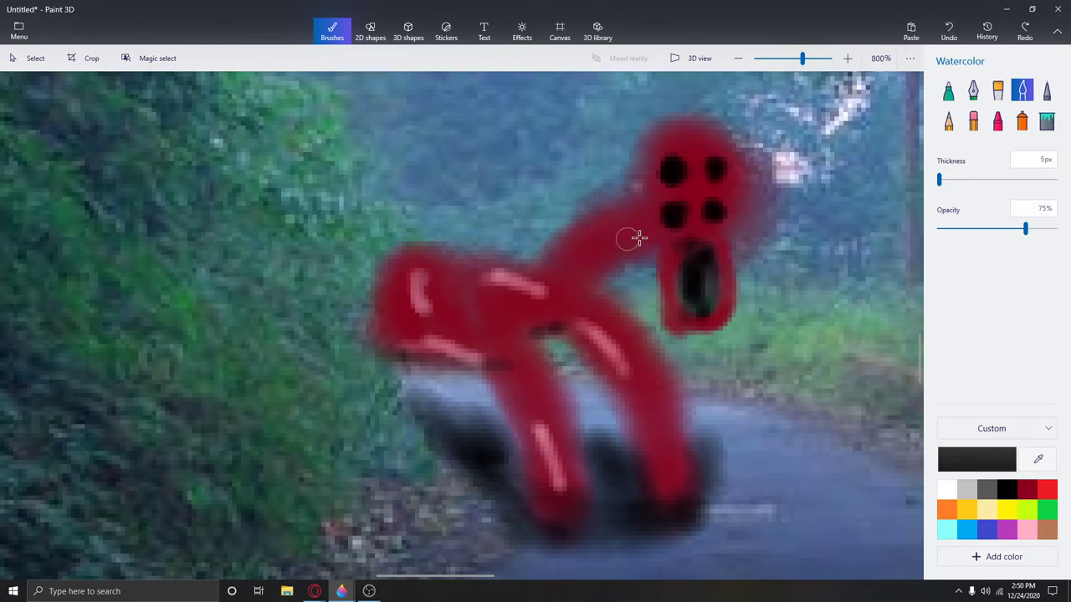
{"action": "left_click_drag", "start_coordinate": [634, 246], "coordinate": [602, 287]}
{"action": "scroll", "coordinate": [739, 183], "scroll_direction": "down", "scroll_amount": 5}
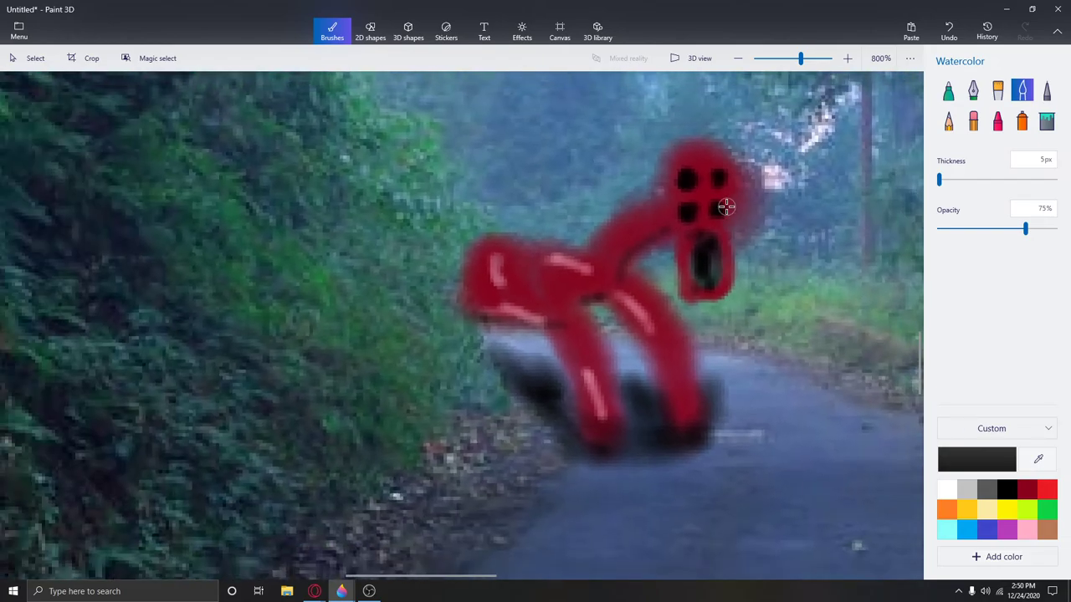
{"action": "scroll", "coordinate": [732, 192], "scroll_direction": "down", "scroll_amount": 3}
{"action": "scroll", "coordinate": [727, 203], "scroll_direction": "down", "scroll_amount": 2}
{"action": "scroll", "coordinate": [475, 234], "scroll_direction": "up", "scroll_amount": 4}
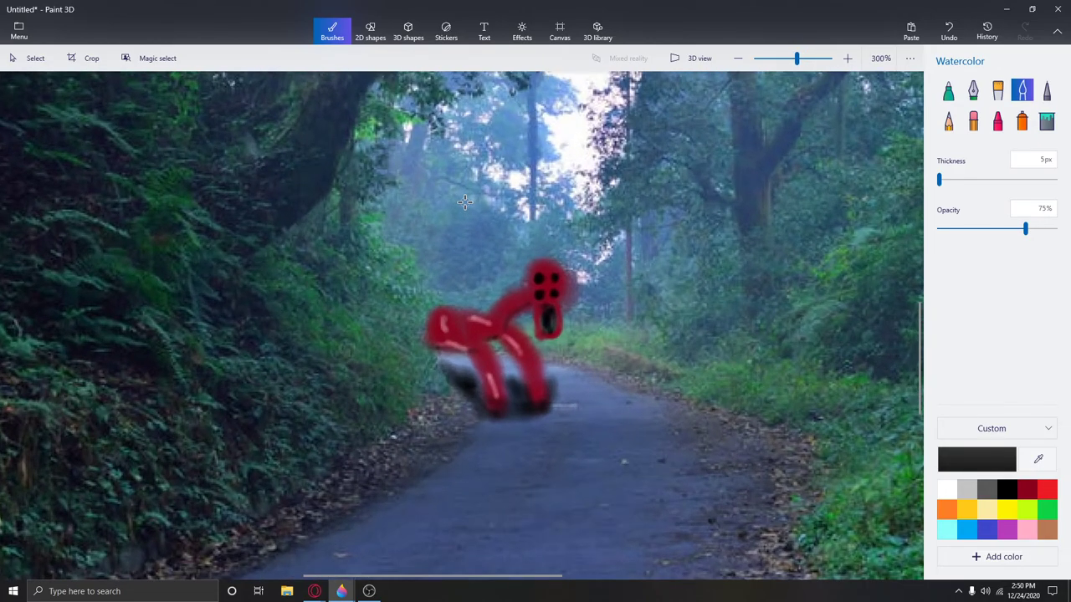
{"action": "scroll", "coordinate": [539, 142], "scroll_direction": "down", "scroll_amount": 2}
{"action": "scroll", "coordinate": [544, 136], "scroll_direction": "up", "scroll_amount": 2}
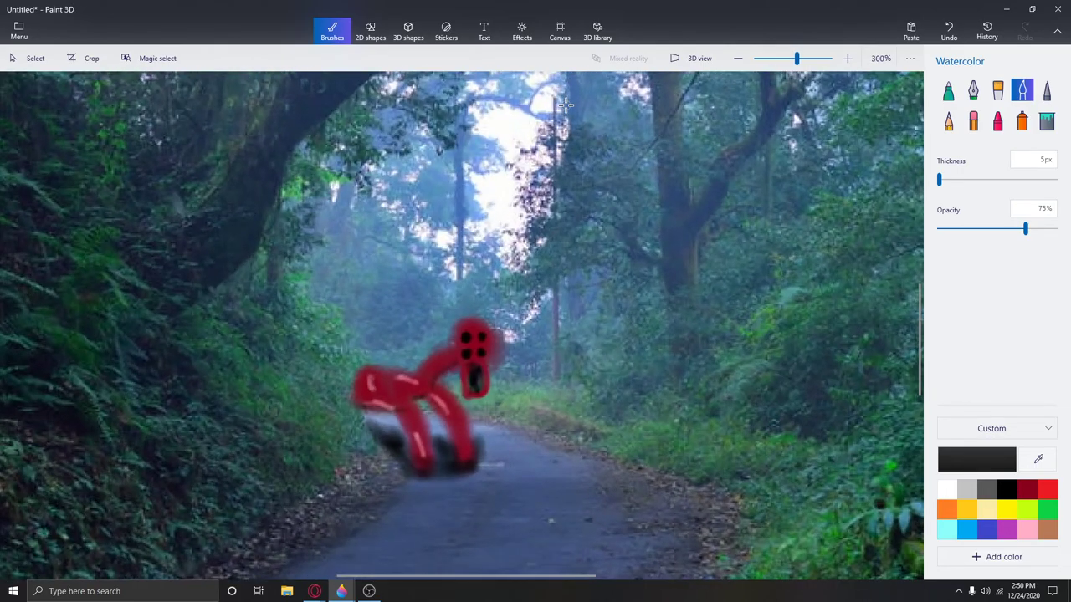
{"action": "scroll", "coordinate": [552, 125], "scroll_direction": "up", "scroll_amount": 2}
{"action": "scroll", "coordinate": [559, 116], "scroll_direction": "down", "scroll_amount": 2}
{"action": "scroll", "coordinate": [565, 103], "scroll_direction": "down", "scroll_amount": 1}
{"action": "scroll", "coordinate": [565, 104], "scroll_direction": "down", "scroll_amount": 3}
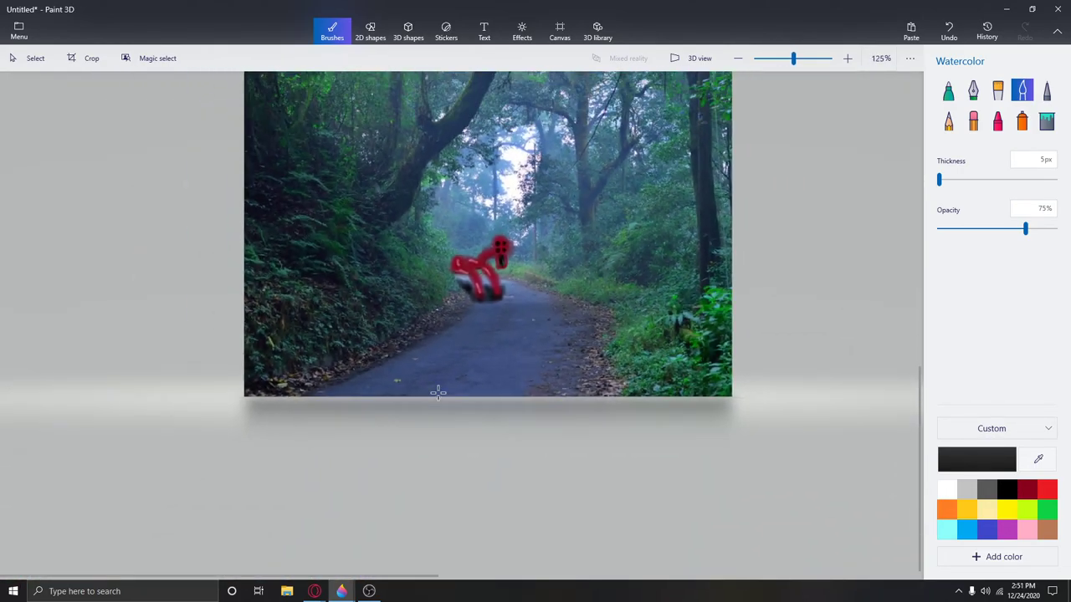
{"action": "scroll", "coordinate": [548, 194], "scroll_direction": "up", "scroll_amount": 1}
{"action": "scroll", "coordinate": [377, 318], "scroll_direction": "up", "scroll_amount": 2}
{"action": "scroll", "coordinate": [198, 434], "scroll_direction": "up", "scroll_amount": 3}
{"action": "scroll", "coordinate": [198, 434], "scroll_direction": "up", "scroll_amount": 2}
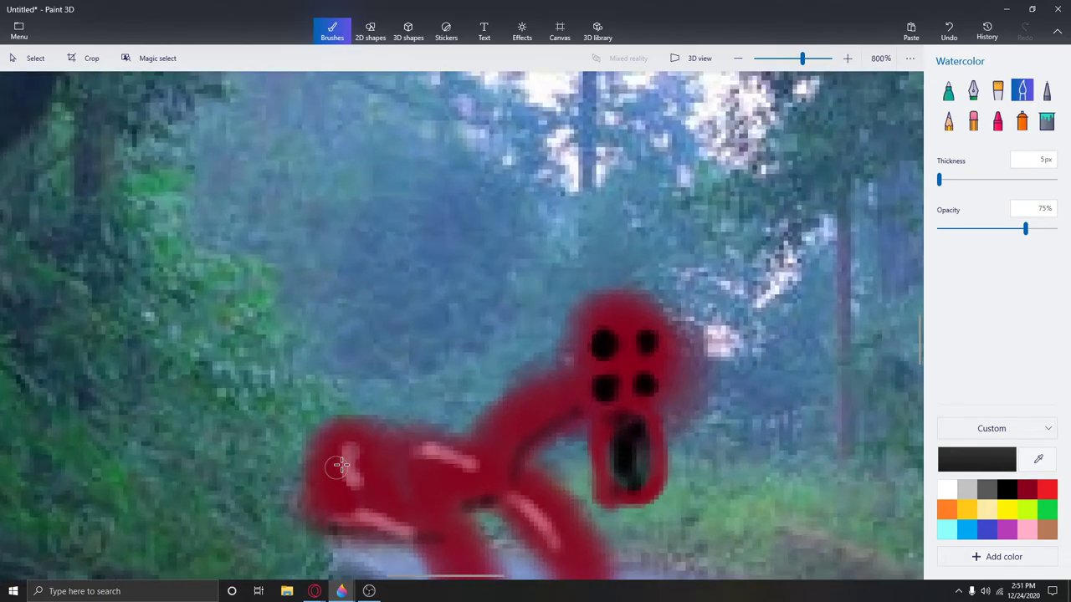
Undo a first left-edge stroke, then shade the neck and outline the left edge in dark paint
{"action": "mouse_move", "coordinate": [347, 416]}
{"action": "left_mouse_down"}
{"action": "mouse_move", "coordinate": [318, 494]}
{"action": "mouse_move", "coordinate": [334, 430]}
{"action": "mouse_move", "coordinate": [327, 528]}
{"action": "left_mouse_up"}
{"action": "left_click", "coordinate": [956, 27]}
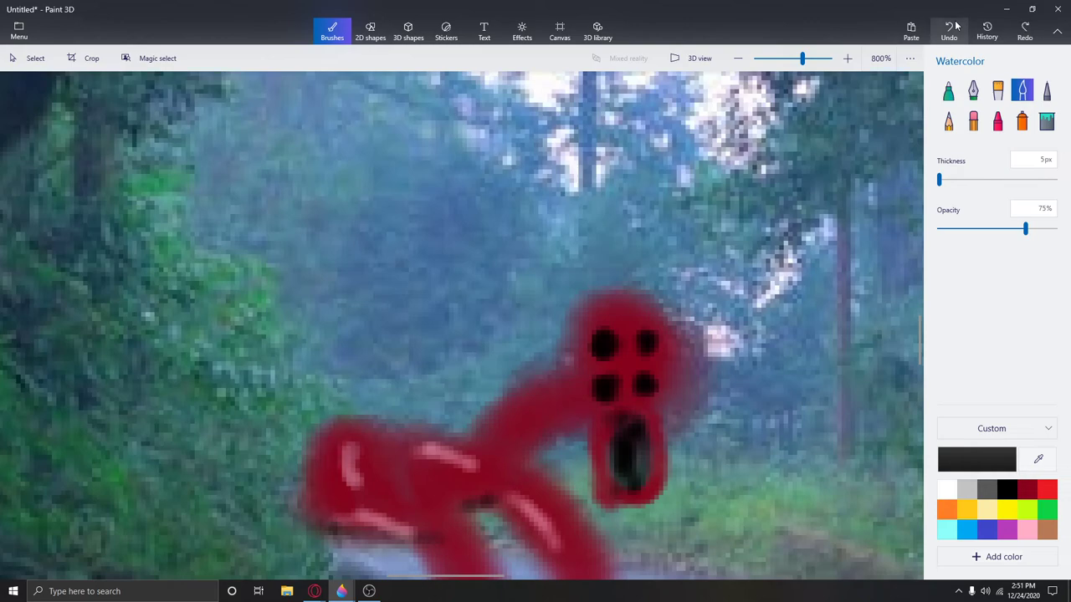
{"action": "left_click_drag", "start_coordinate": [577, 412], "coordinate": [540, 450]}
{"action": "left_click_drag", "start_coordinate": [576, 418], "coordinate": [532, 485]}
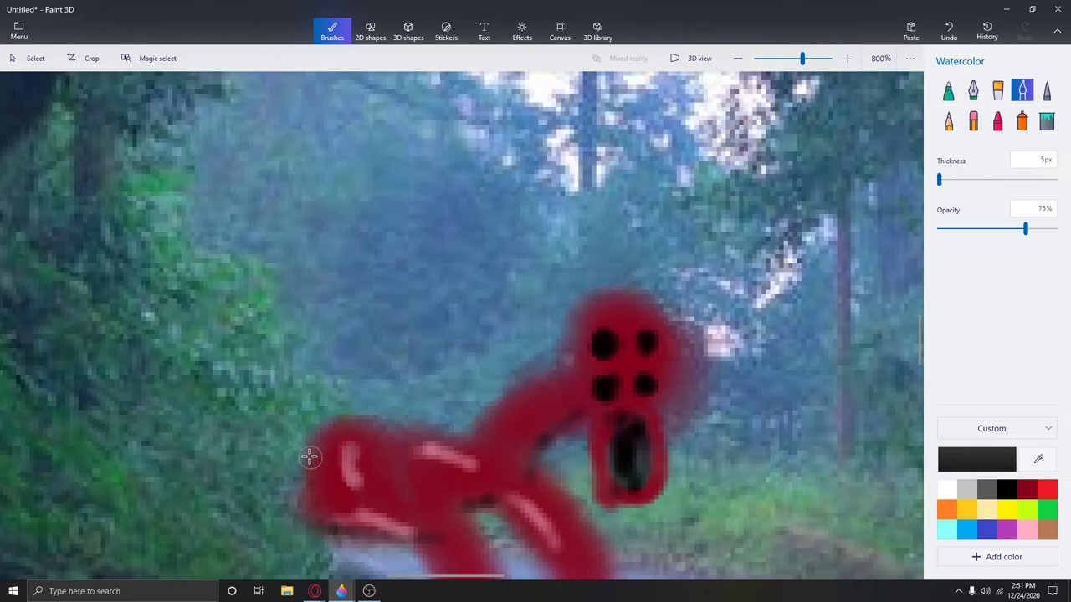
{"action": "mouse_move", "coordinate": [321, 425]}
{"action": "left_mouse_down"}
{"action": "mouse_move", "coordinate": [303, 452]}
{"action": "mouse_move", "coordinate": [306, 521]}
{"action": "mouse_move", "coordinate": [310, 443]}
{"action": "mouse_move", "coordinate": [329, 411]}
{"action": "left_mouse_up"}
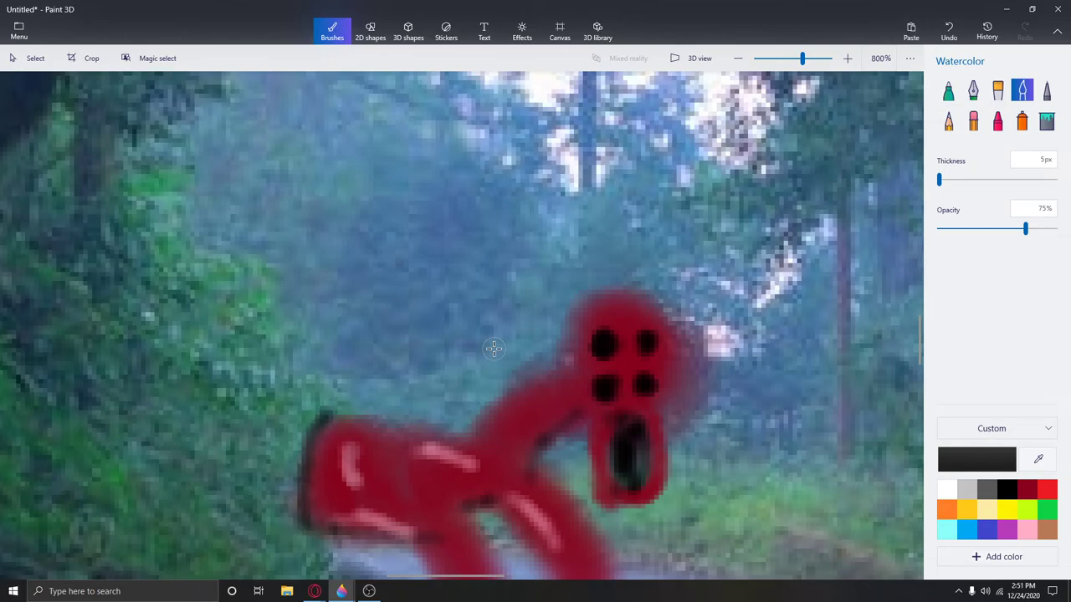
{"action": "scroll", "coordinate": [494, 349], "scroll_direction": "down", "scroll_amount": 5}
{"action": "scroll", "coordinate": [497, 336], "scroll_direction": "down", "scroll_amount": 3}
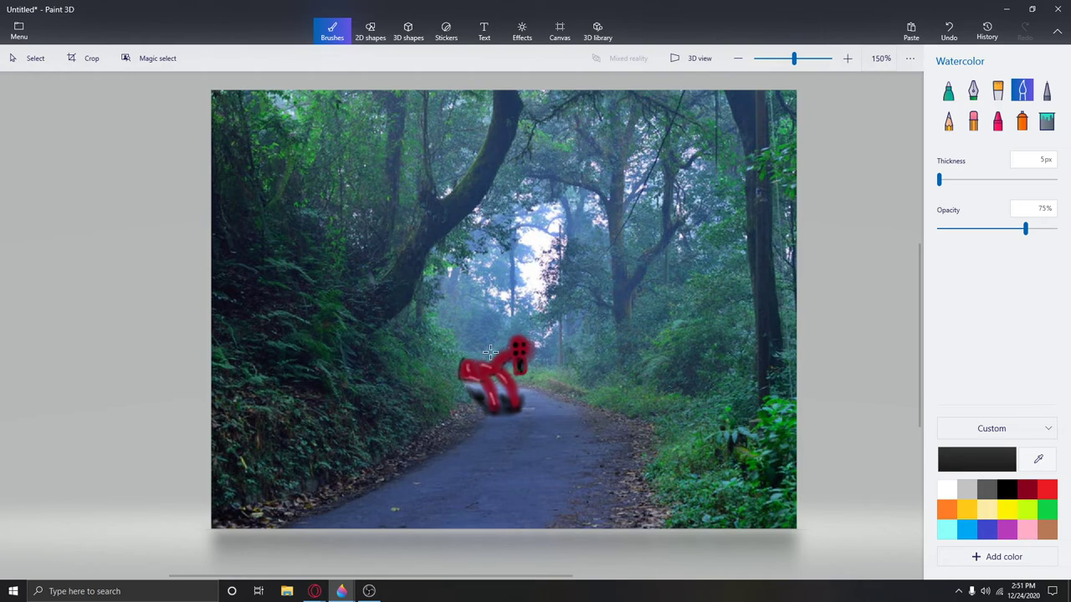
{"action": "scroll", "coordinate": [536, 359], "scroll_direction": "up", "scroll_amount": 2}
{"action": "scroll", "coordinate": [511, 391], "scroll_direction": "up", "scroll_amount": 2}
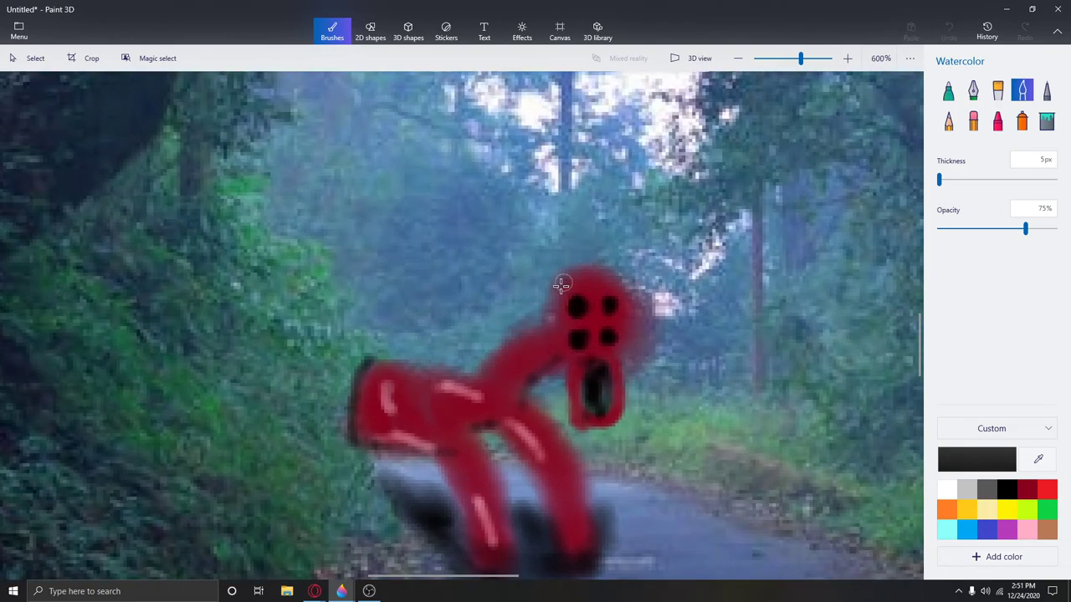
Trace black outline strokes along the back, left leg, neck top and down the right leg
{"action": "left_click_drag", "start_coordinate": [522, 331], "coordinate": [372, 369]}
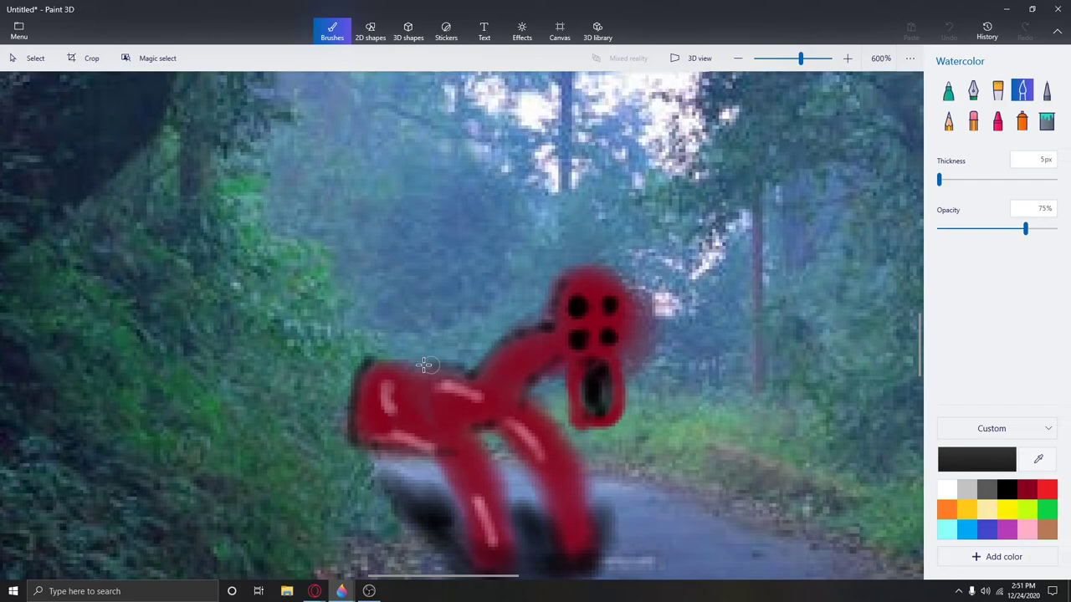
{"action": "left_click_drag", "start_coordinate": [422, 460], "coordinate": [470, 558]}
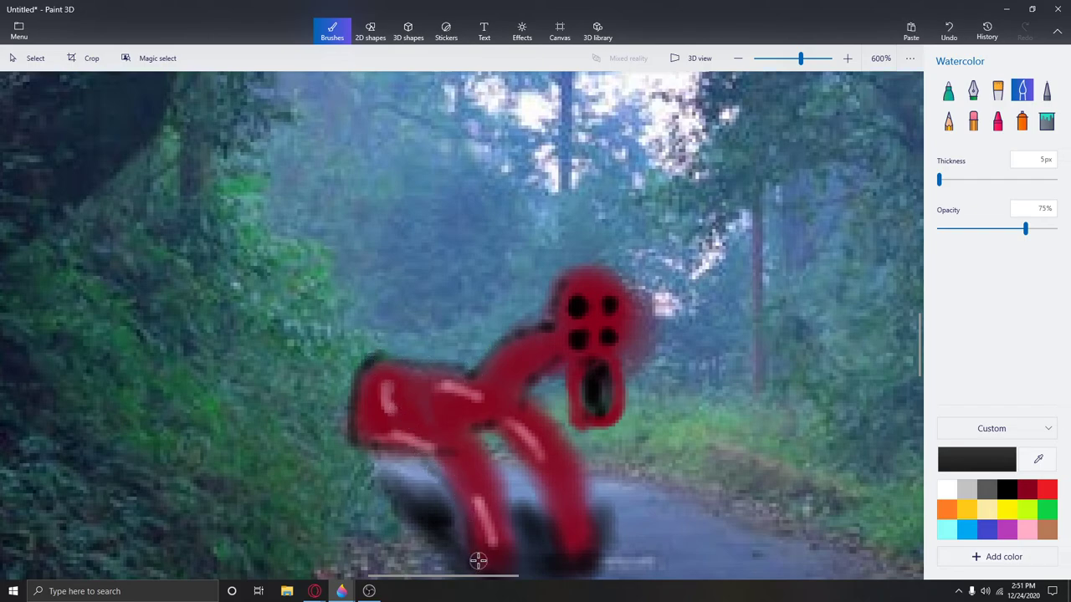
{"action": "mouse_move", "coordinate": [481, 554]}
{"action": "left_mouse_down"}
{"action": "mouse_move", "coordinate": [465, 438]}
{"action": "mouse_move", "coordinate": [548, 521]}
{"action": "mouse_move", "coordinate": [578, 515]}
{"action": "mouse_move", "coordinate": [601, 544]}
{"action": "left_mouse_up"}
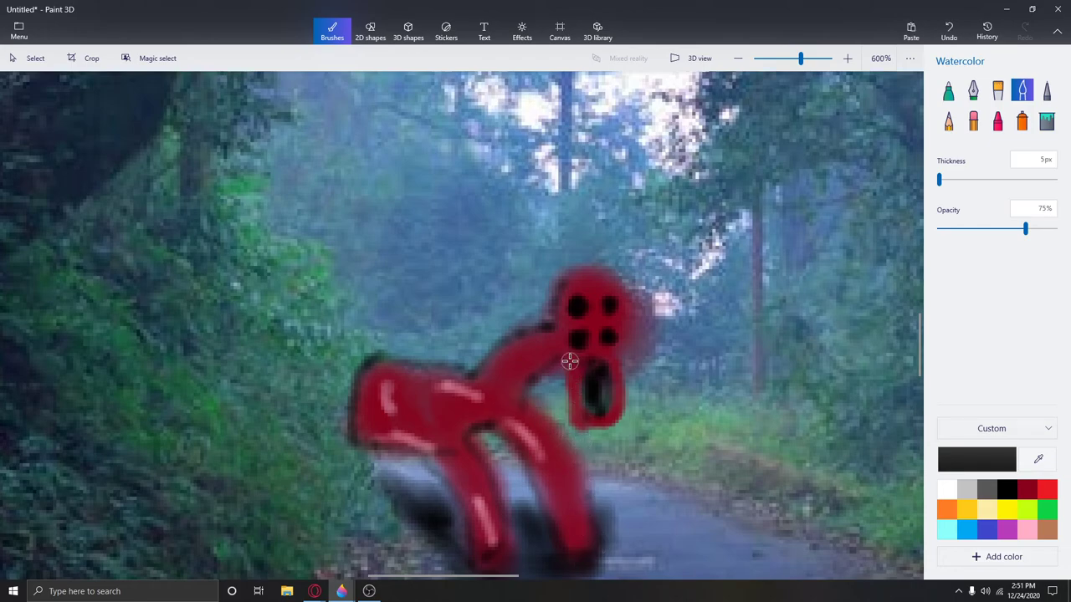
{"action": "mouse_move", "coordinate": [567, 363]}
{"action": "left_mouse_down"}
{"action": "mouse_move", "coordinate": [571, 429]}
{"action": "mouse_move", "coordinate": [553, 274]}
{"action": "left_mouse_up"}
{"action": "left_click_drag", "start_coordinate": [508, 346], "coordinate": [473, 378]}
{"action": "left_click_drag", "start_coordinate": [562, 365], "coordinate": [600, 557]}
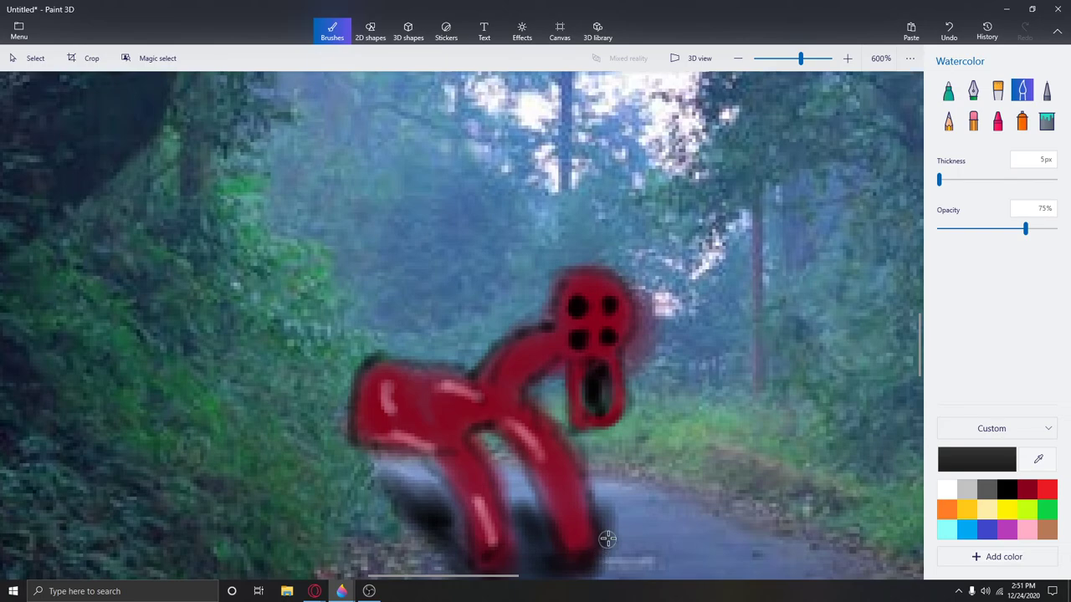
{"action": "scroll", "coordinate": [584, 318], "scroll_direction": "down", "scroll_amount": 5}
{"action": "scroll", "coordinate": [581, 299], "scroll_direction": "down", "scroll_amount": 3}
{"action": "scroll", "coordinate": [525, 289], "scroll_direction": "up", "scroll_amount": 2}
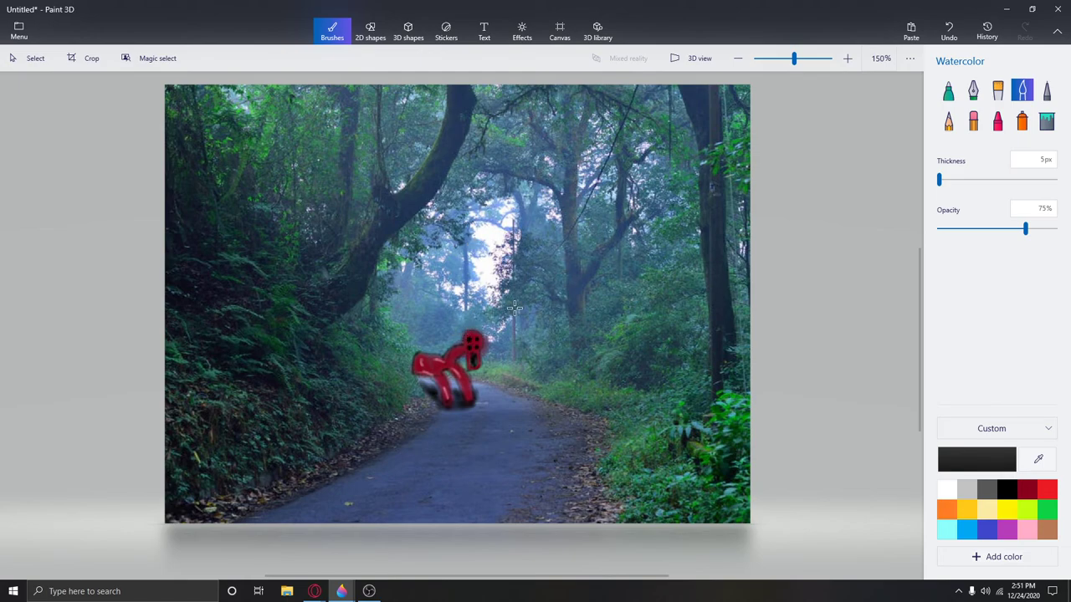
{"action": "scroll", "coordinate": [507, 315], "scroll_direction": "up", "scroll_amount": 3}
{"action": "scroll", "coordinate": [446, 356], "scroll_direction": "up", "scroll_amount": 3}
{"action": "scroll", "coordinate": [495, 335], "scroll_direction": "up", "scroll_amount": 3}
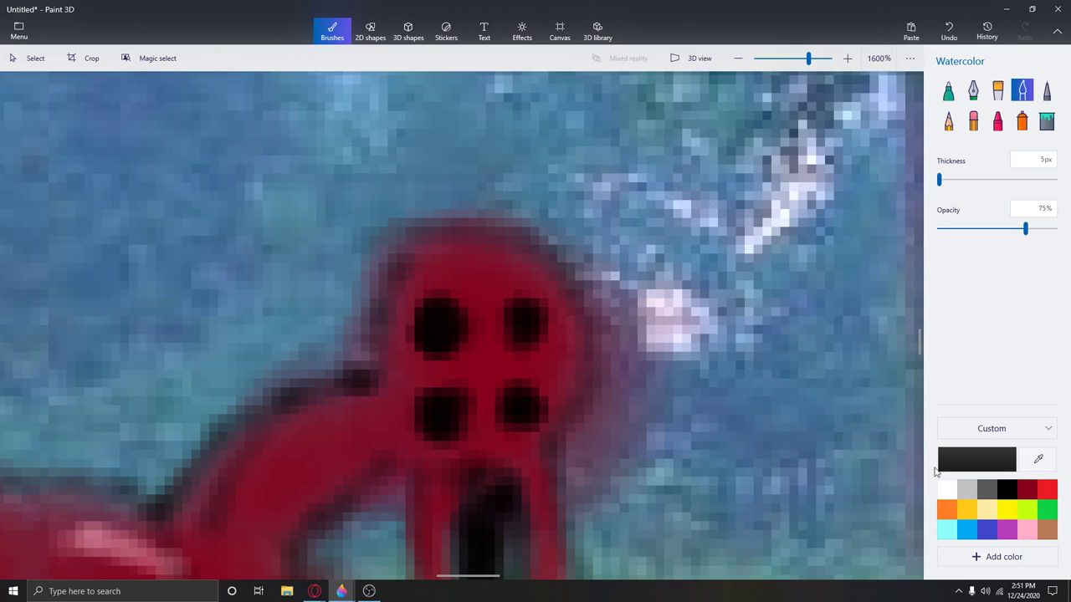
Dab white glints into all four eyes, then shade below the mouth in black
{"action": "left_click", "coordinate": [948, 494]}
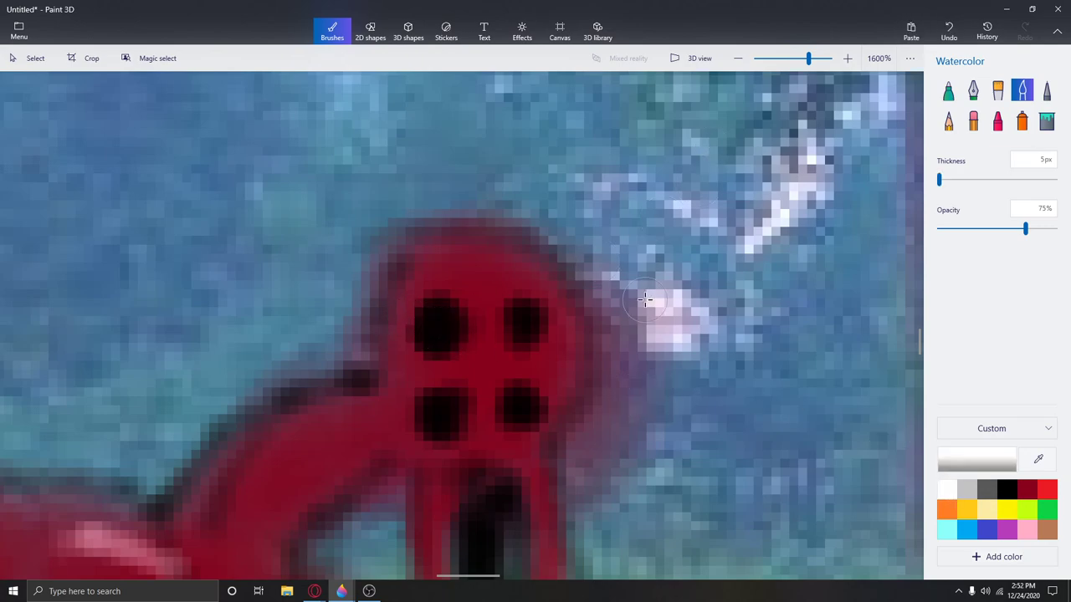
{"action": "left_click", "coordinate": [436, 326]}
{"action": "left_click_drag", "start_coordinate": [521, 320], "coordinate": [521, 322]}
{"action": "left_click", "coordinate": [436, 415]}
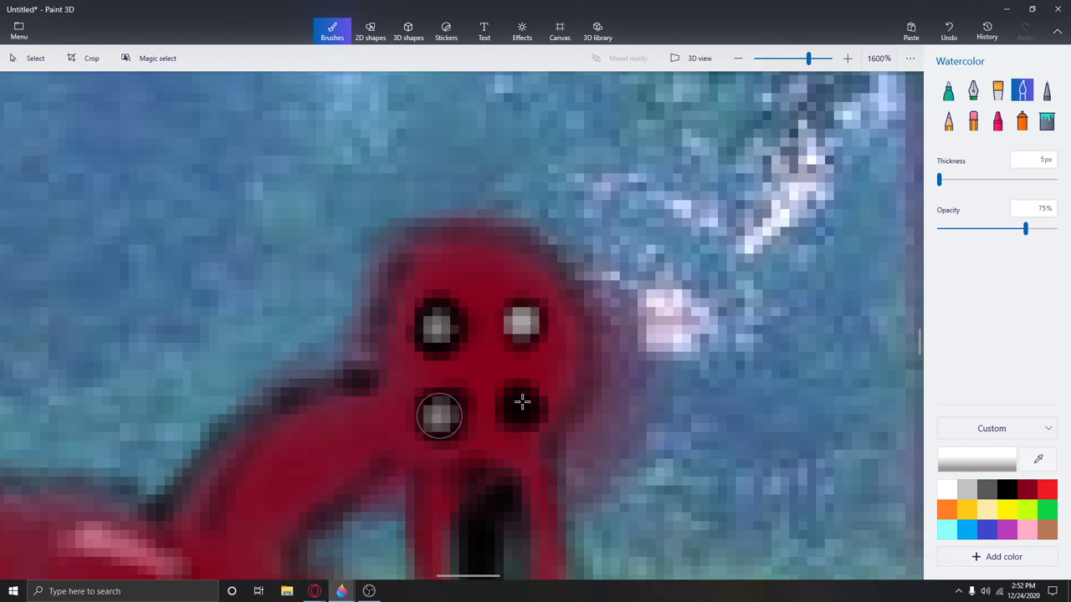
{"action": "left_click", "coordinate": [521, 402]}
{"action": "scroll", "coordinate": [547, 458], "scroll_direction": "down", "scroll_amount": 2}
{"action": "scroll", "coordinate": [548, 459], "scroll_direction": "down", "scroll_amount": 2}
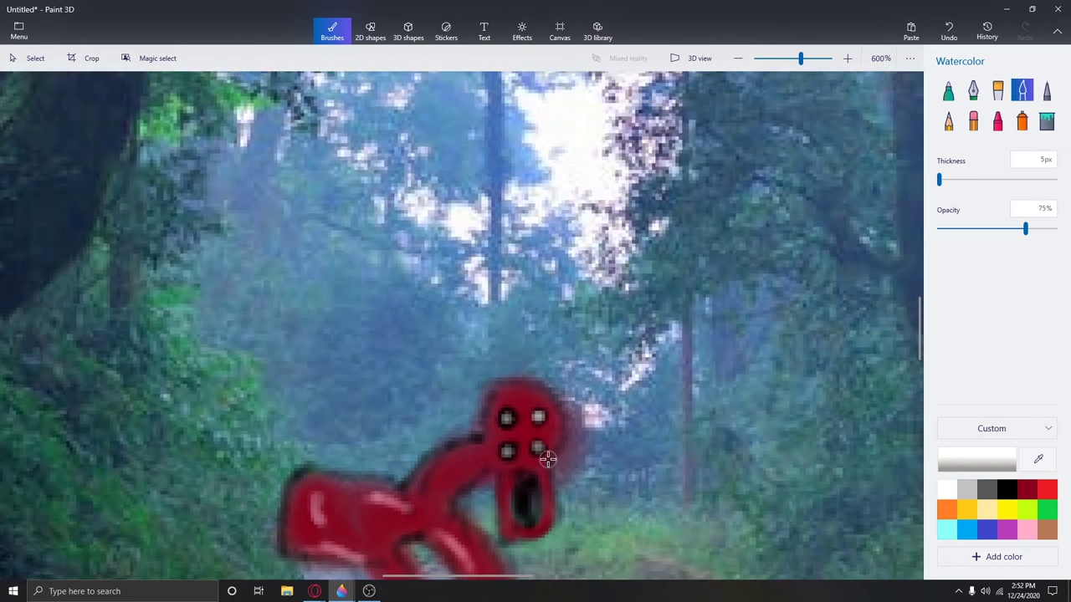
{"action": "scroll", "coordinate": [541, 536], "scroll_direction": "up", "scroll_amount": 2}
{"action": "scroll", "coordinate": [541, 502], "scroll_direction": "up", "scroll_amount": 2}
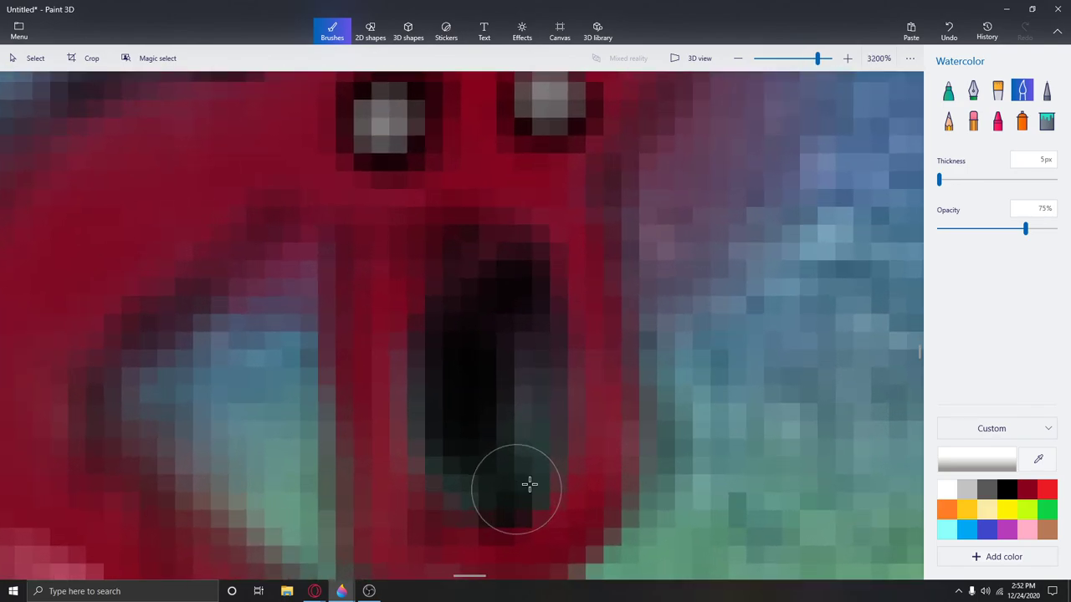
{"action": "left_click", "coordinate": [1006, 489]}
{"action": "scroll", "coordinate": [558, 486], "scroll_direction": "down", "scroll_amount": 2}
{"action": "scroll", "coordinate": [557, 486], "scroll_direction": "down", "scroll_amount": 2}
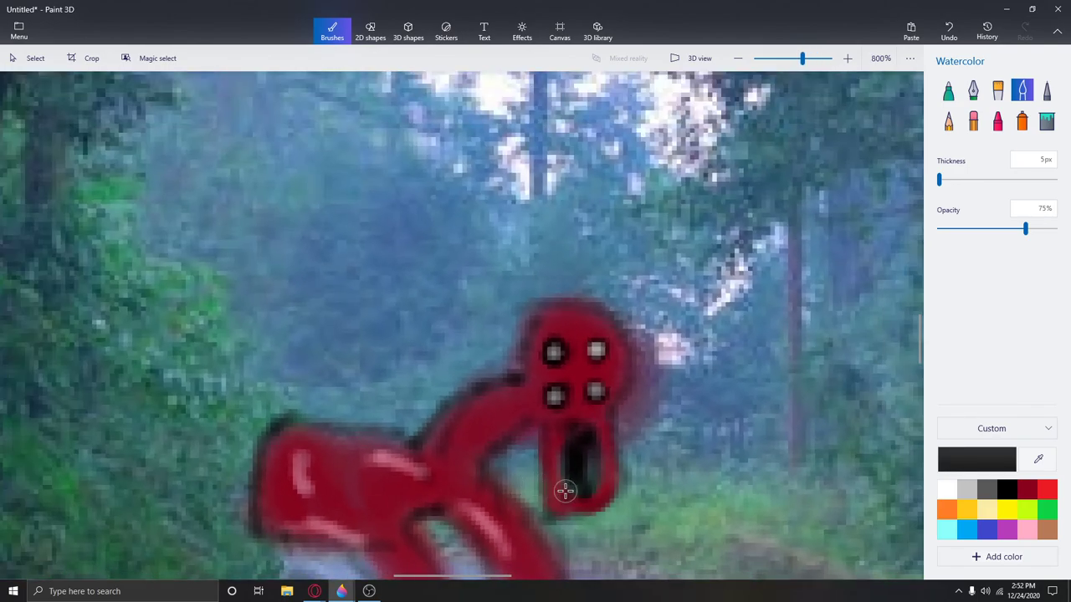
{"action": "mouse_move", "coordinate": [564, 490]}
{"action": "left_mouse_down"}
{"action": "mouse_move", "coordinate": [585, 548]}
{"action": "mouse_move", "coordinate": [607, 544]}
{"action": "mouse_move", "coordinate": [627, 510]}
{"action": "mouse_move", "coordinate": [615, 491]}
{"action": "mouse_move", "coordinate": [589, 532]}
{"action": "mouse_move", "coordinate": [617, 502]}
{"action": "mouse_move", "coordinate": [555, 522]}
{"action": "mouse_move", "coordinate": [562, 527]}
{"action": "left_mouse_up"}
{"action": "scroll", "coordinate": [612, 474], "scroll_direction": "down", "scroll_amount": 3}
{"action": "scroll", "coordinate": [586, 454], "scroll_direction": "down", "scroll_amount": 2}
{"action": "scroll", "coordinate": [530, 435], "scroll_direction": "down", "scroll_amount": 1}
{"action": "scroll", "coordinate": [501, 393], "scroll_direction": "up", "scroll_amount": 2}
{"action": "scroll", "coordinate": [452, 326], "scroll_direction": "up", "scroll_amount": 1}
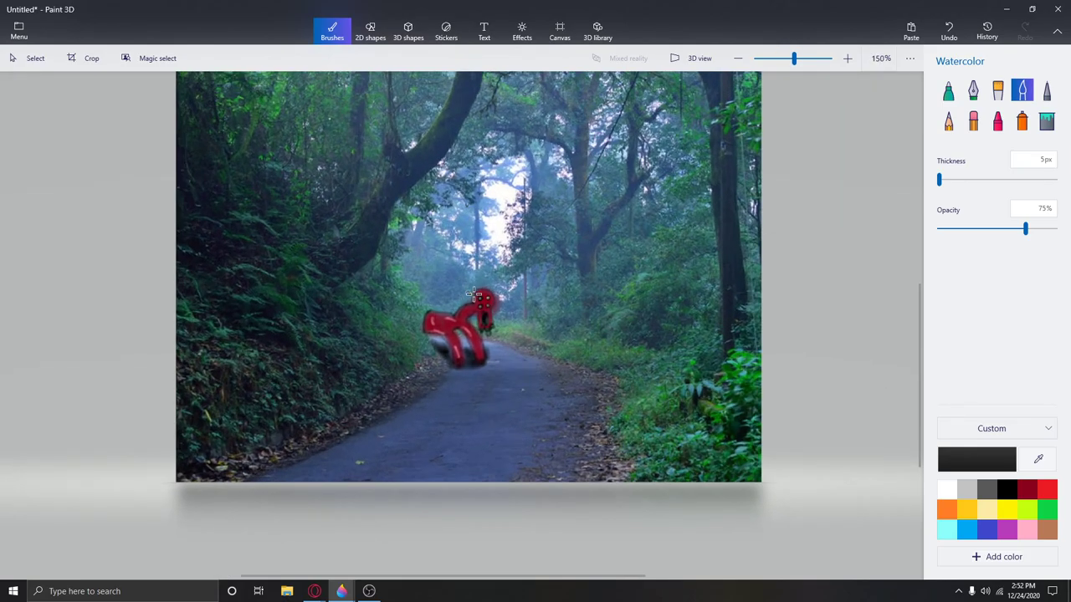
{"action": "scroll", "coordinate": [502, 335], "scroll_direction": "up", "scroll_amount": 3}
{"action": "scroll", "coordinate": [245, 179], "scroll_direction": "down", "scroll_amount": 2}
{"action": "scroll", "coordinate": [245, 178], "scroll_direction": "down", "scroll_amount": 2}
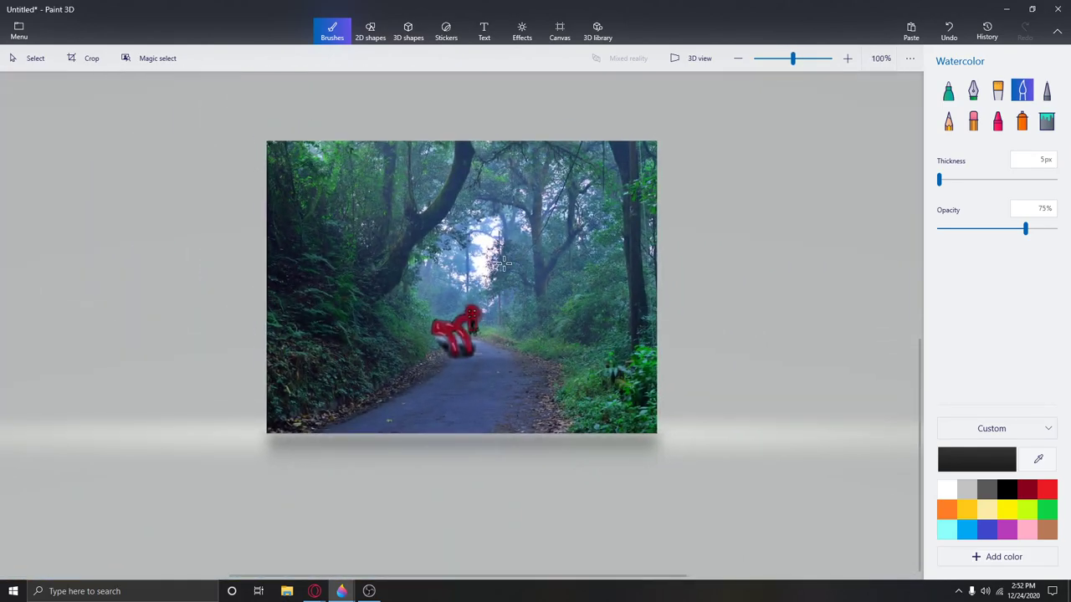